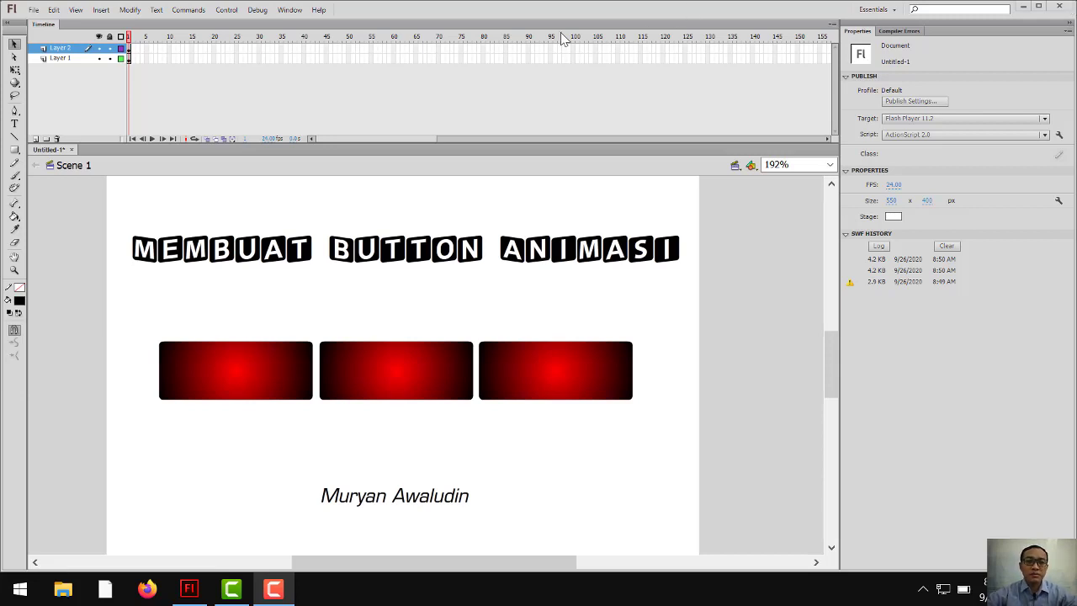
- Test the finished button animation movie and close the preview
left_click(547, 181)
key("ctrl+Return")
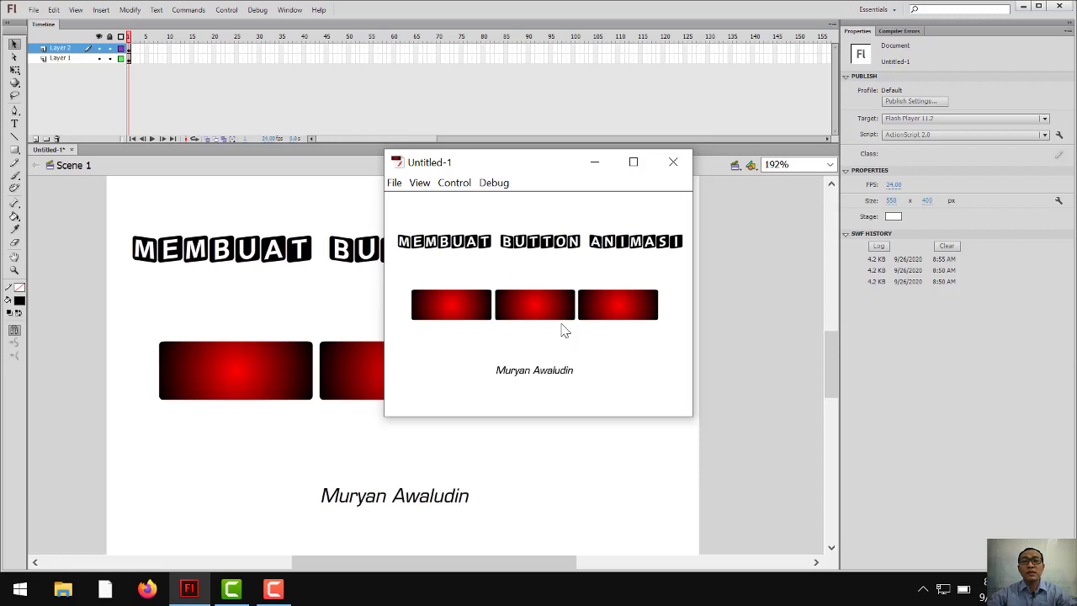
left_click(675, 163)
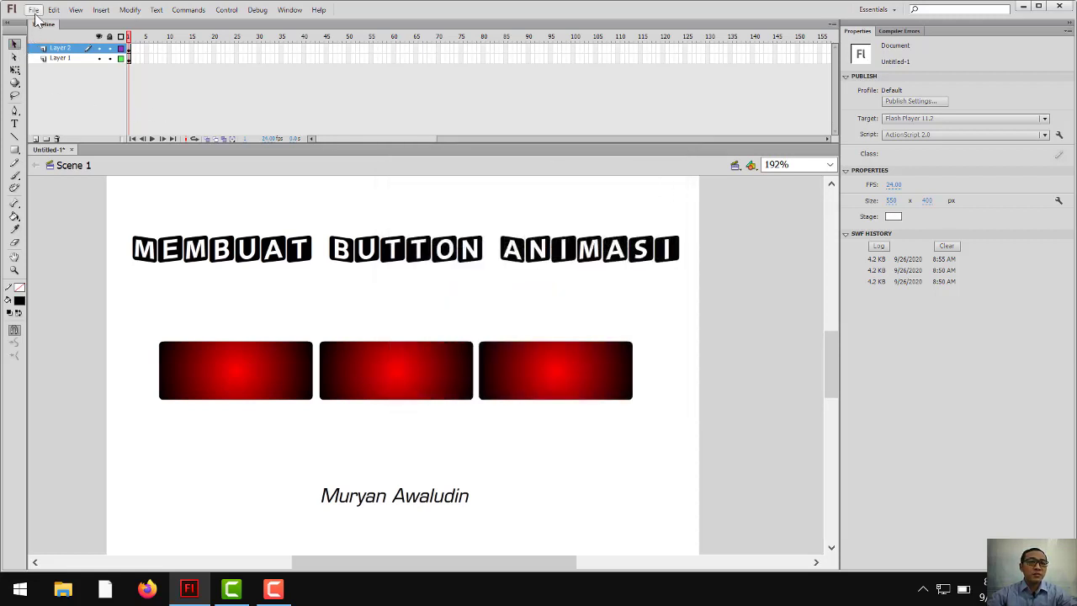
- Create a new ActionScript 2.0 document
left_click(34, 9)
left_click(51, 20)
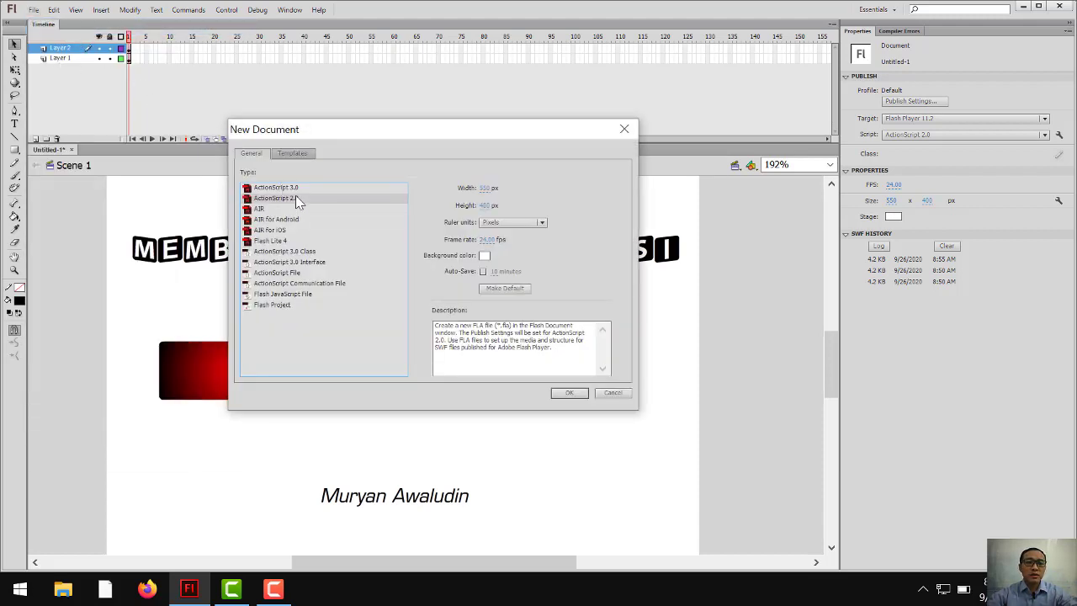
left_click(577, 393)
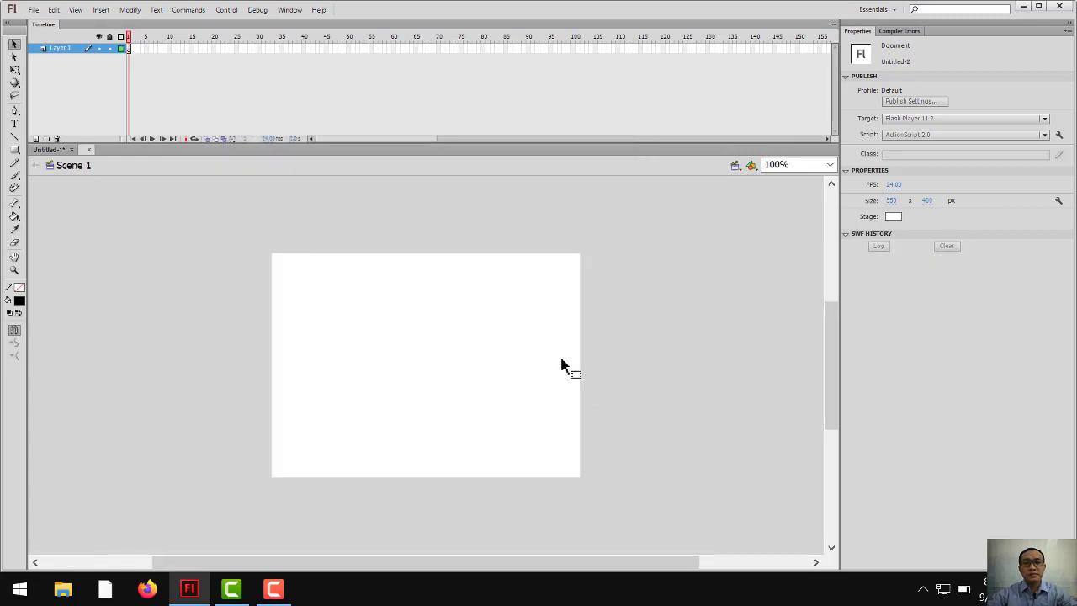
- Draw a rectangle without stroke near the middle of the stage, filled with the red-to-black radial gradient
key("z")
left_click_drag(256, 234, 594, 502)
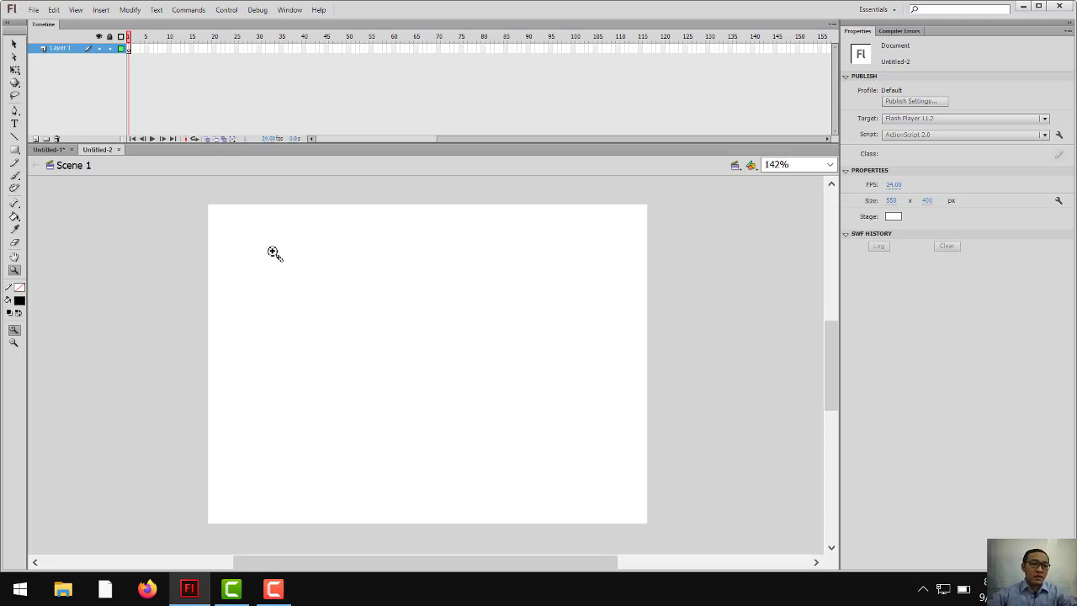
left_click(14, 149)
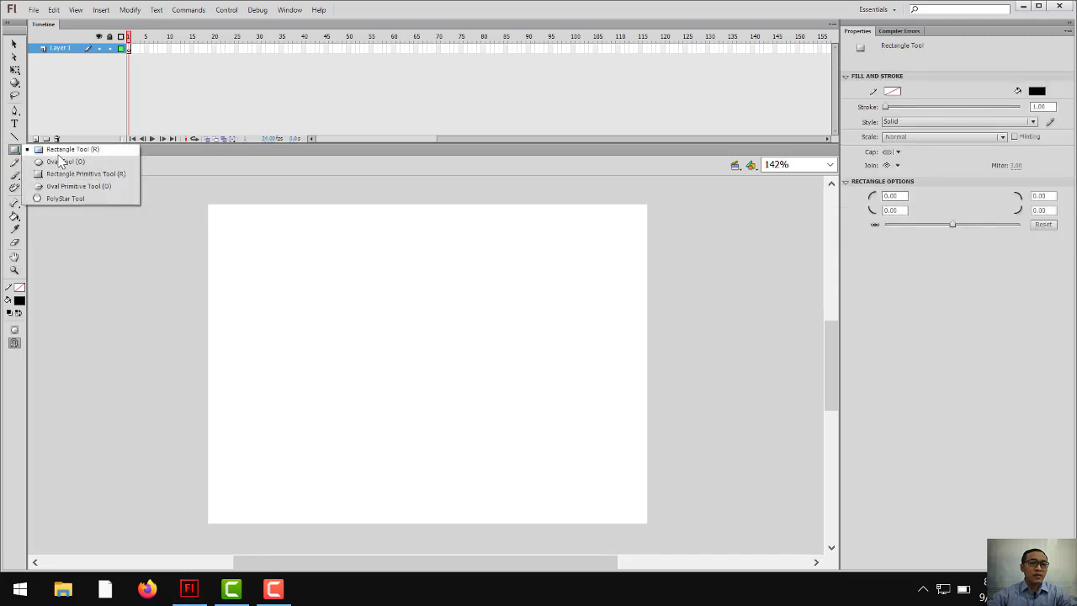
left_click(59, 153)
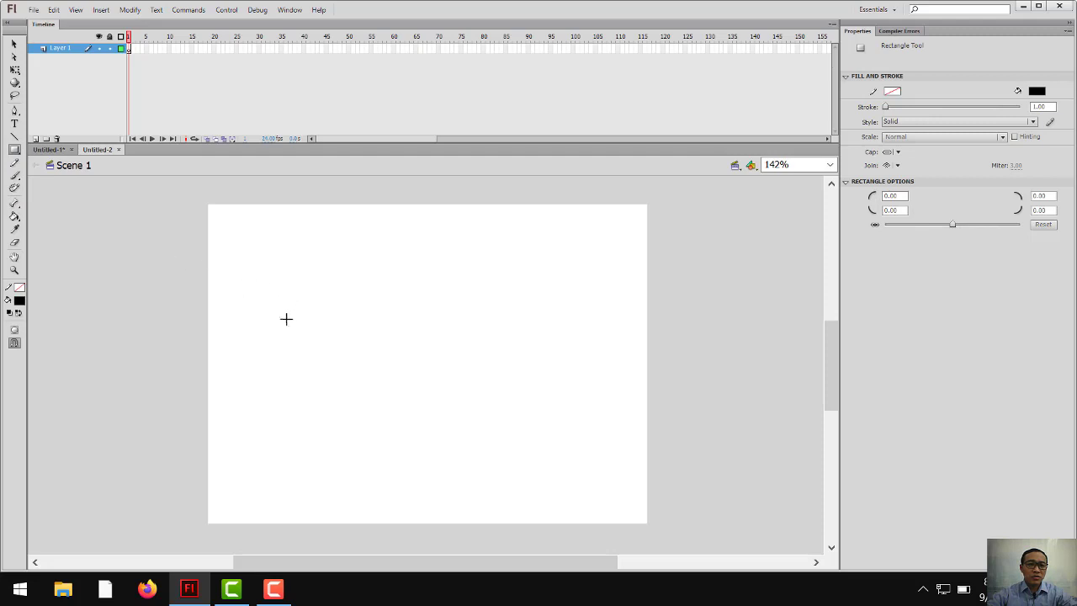
left_click(19, 301)
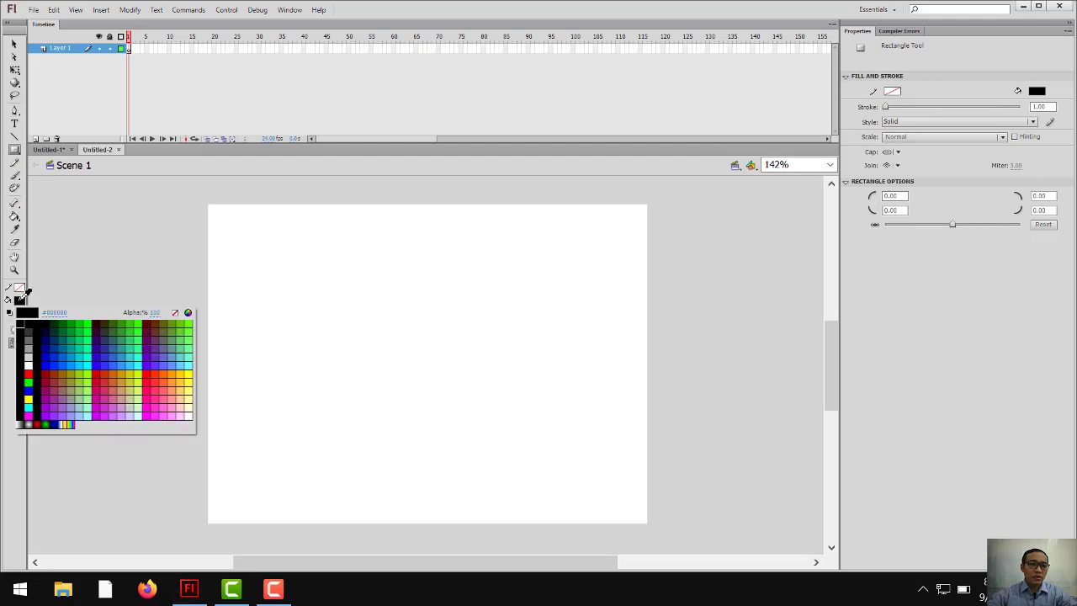
left_click(44, 418)
left_click_drag(296, 337, 490, 408)
- Examine the corners of the gradient rectangle up close and return to the full stage
key("z")
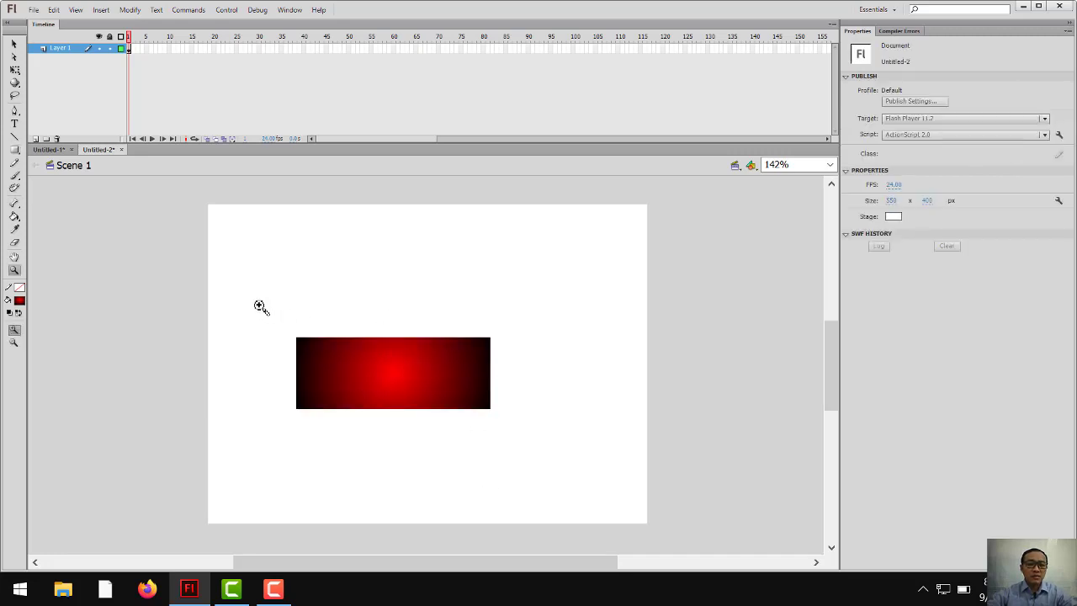
left_click_drag(260, 305, 562, 459)
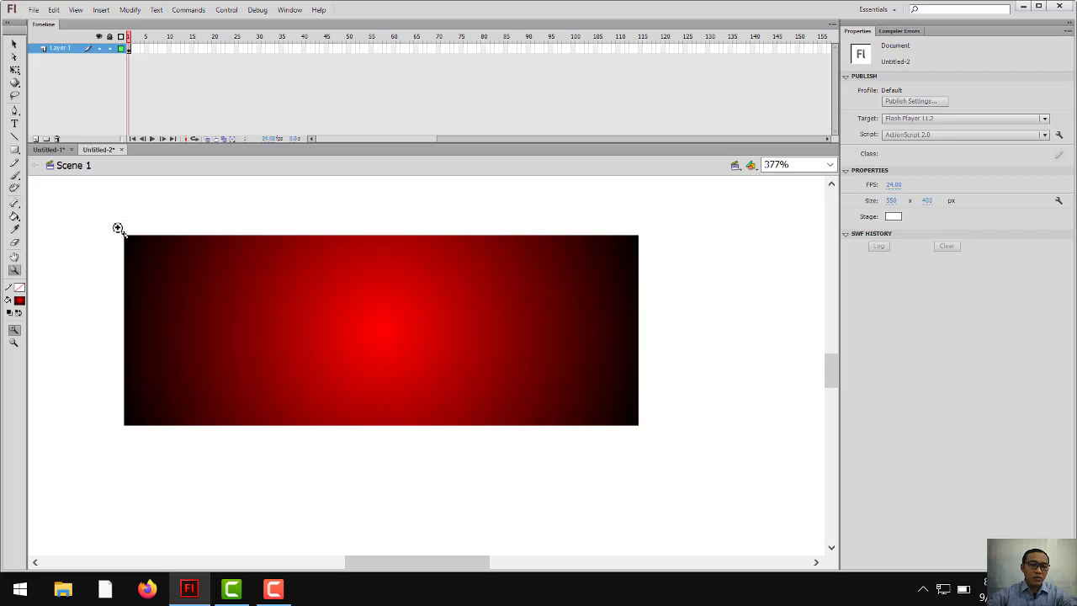
left_click_drag(118, 229, 162, 265)
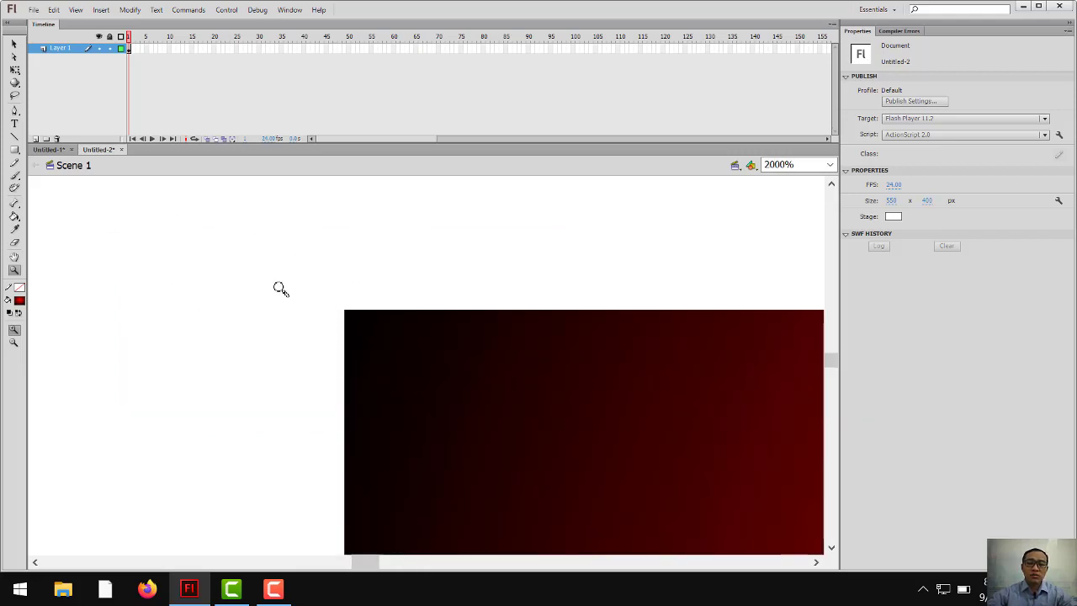
key("ctrl+minus")
key("ctrl+minus")
key("ctrl+minus")
key("ctrl+minus")
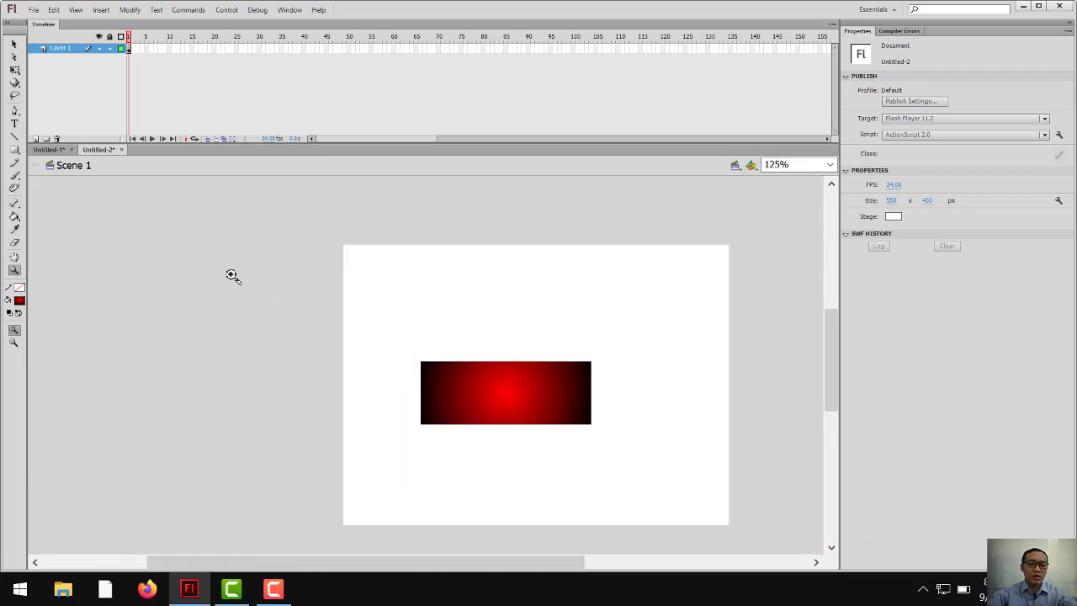
left_click_drag(338, 242, 741, 526)
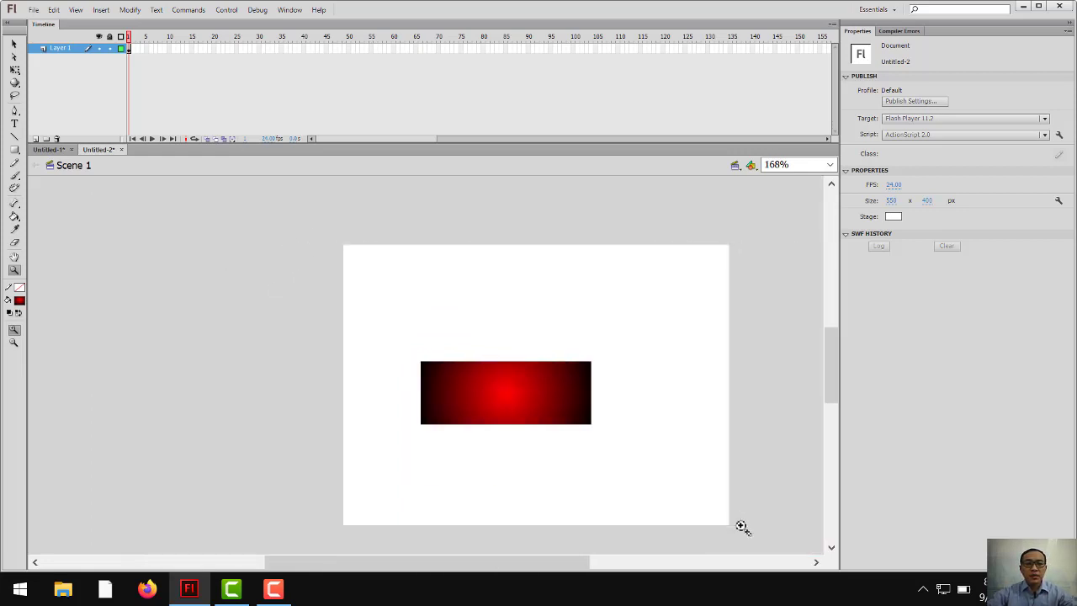
- Delete the square-cornered gradient rectangle from the stage
left_click(13, 44)
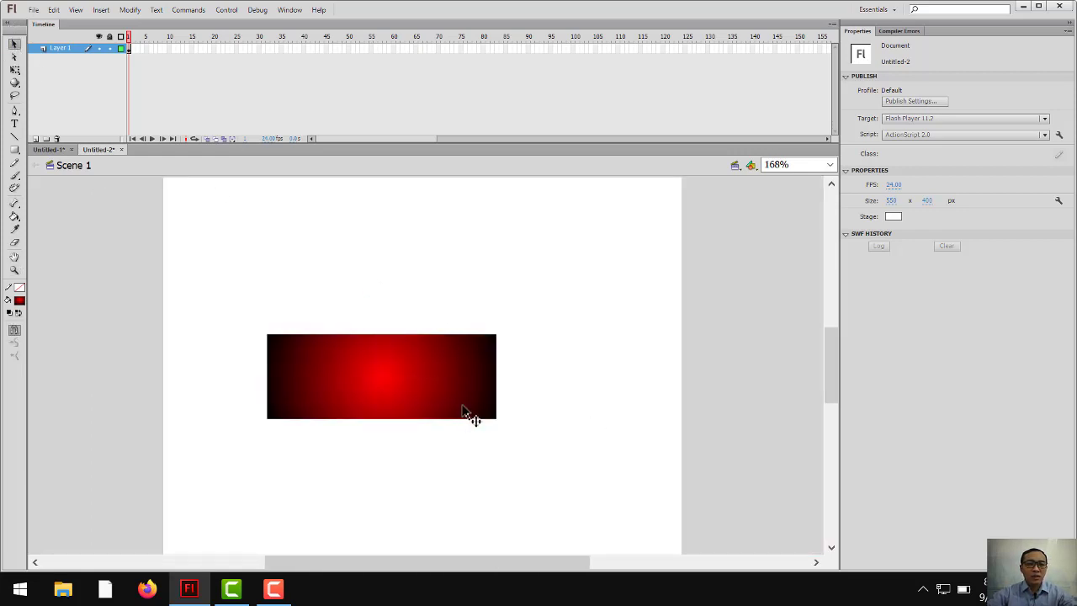
left_click(461, 406)
key("Delete")
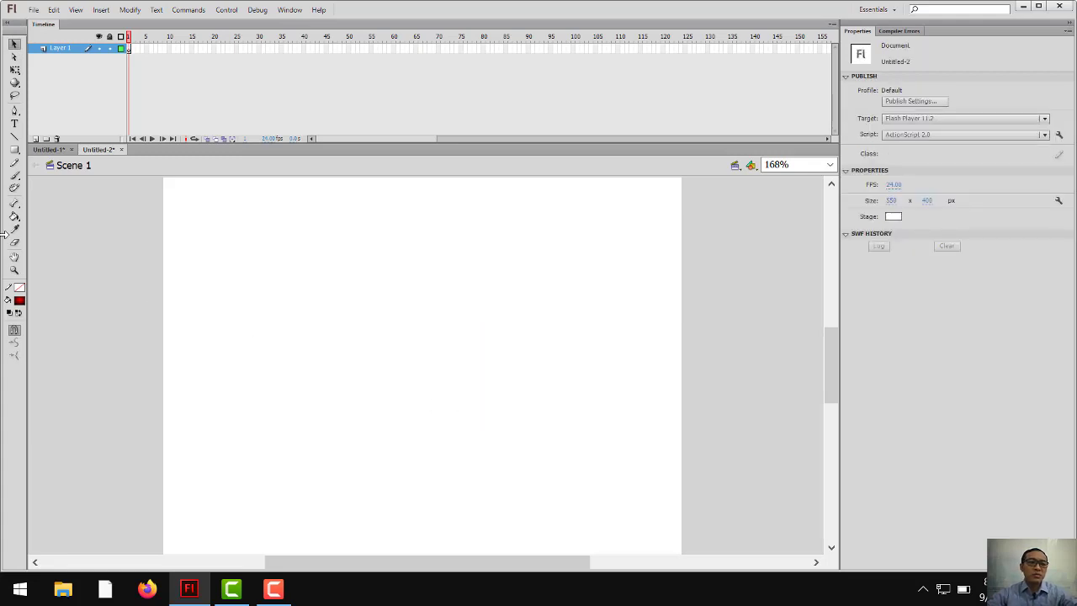
- Draw a gradient-filled rectangle about 187 by 77 px with a corner radius of 8 in the middle of the stage
left_click(14, 149)
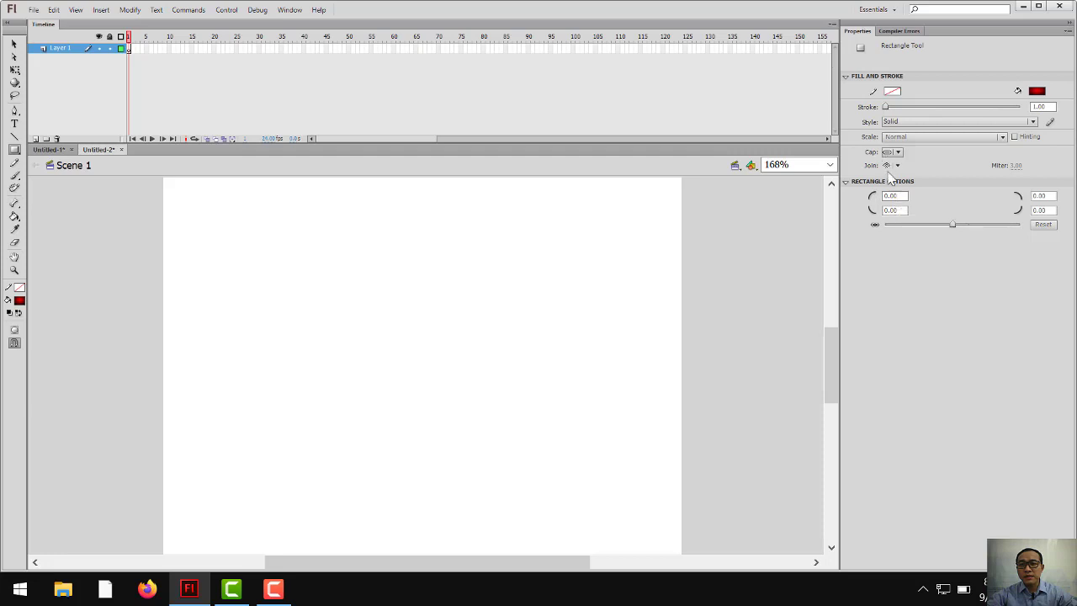
left_click(896, 196)
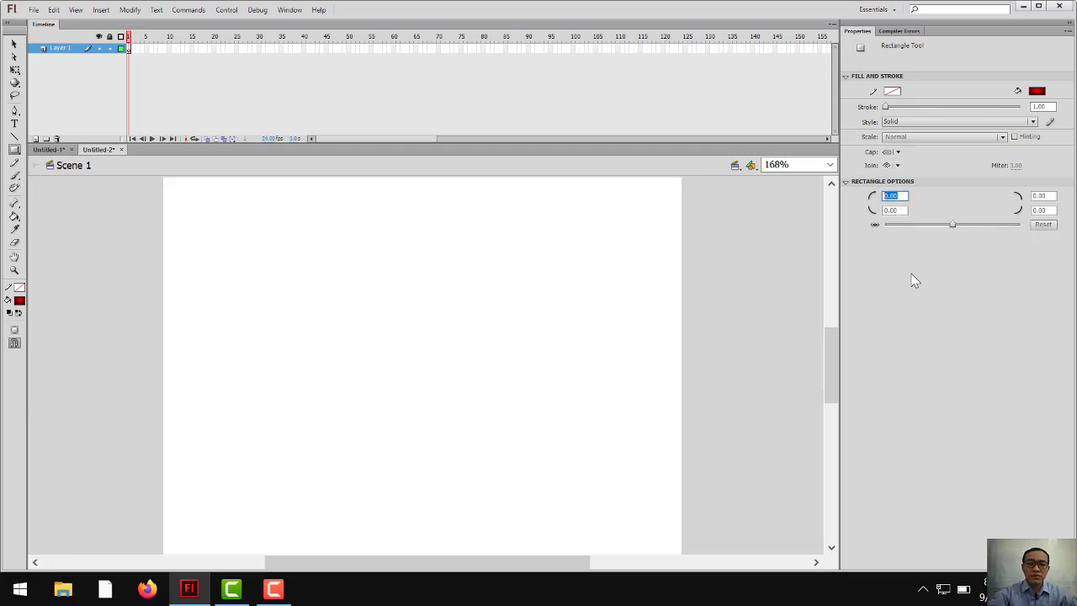
type("8")
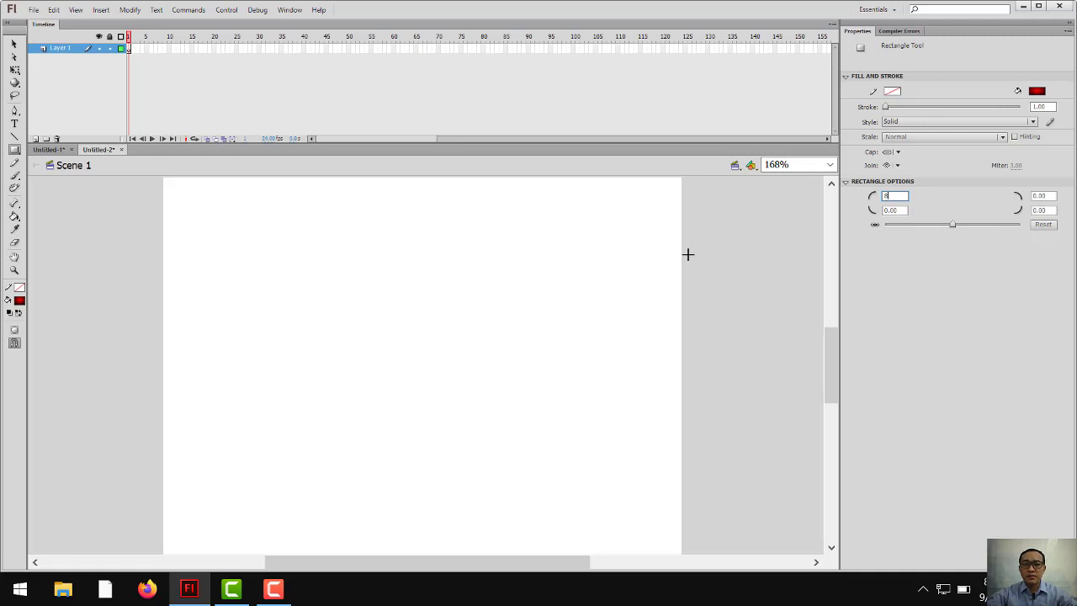
key("Return")
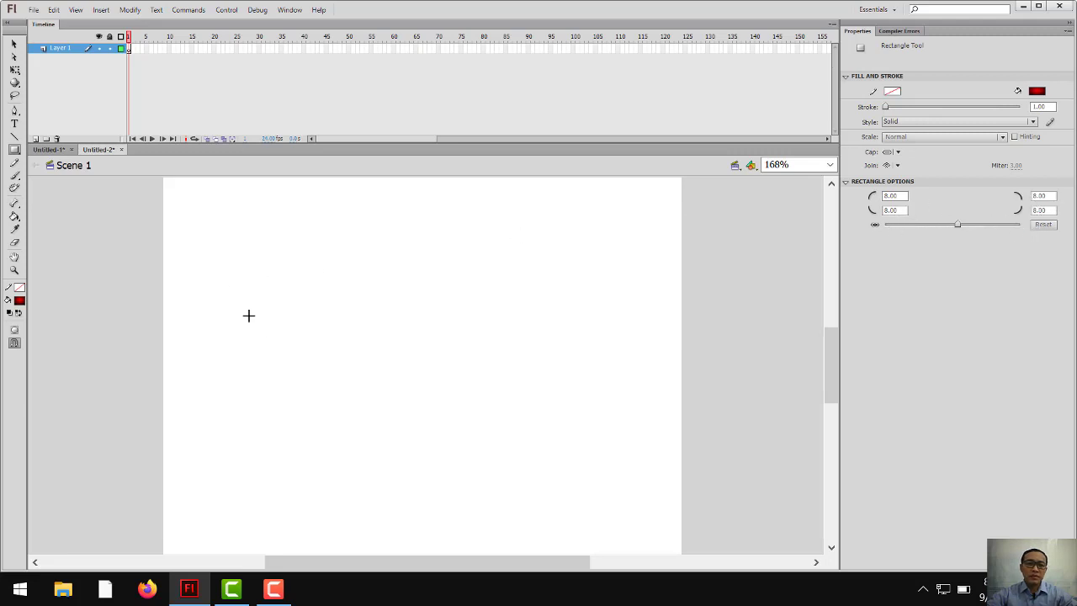
left_click_drag(302, 335, 479, 406)
- Examine the outline and the upper-left rounded corner of the new rectangle
key("a")
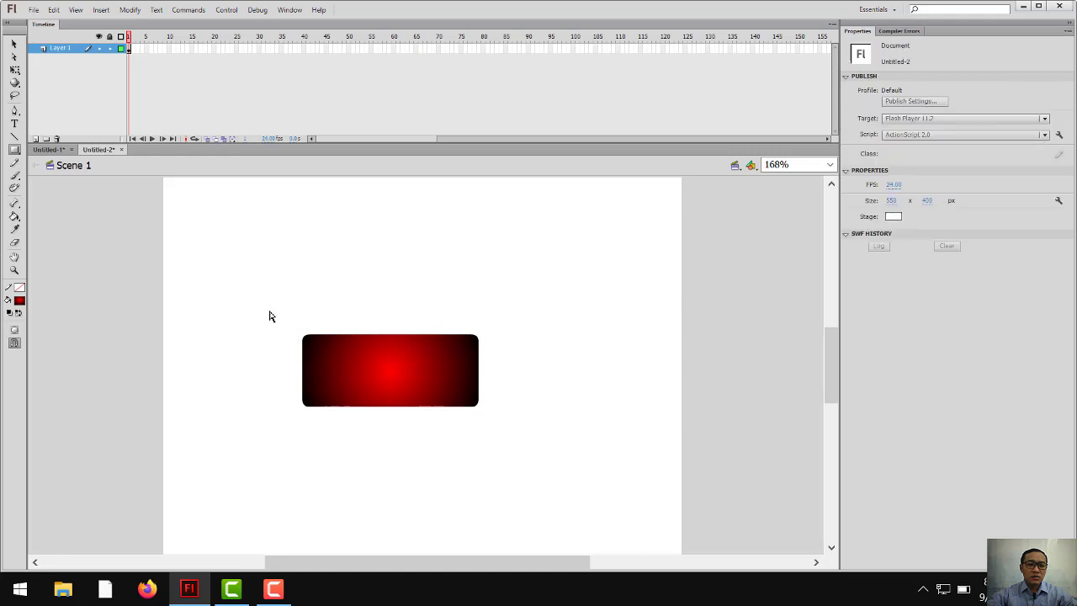
left_click_drag(274, 313, 361, 377)
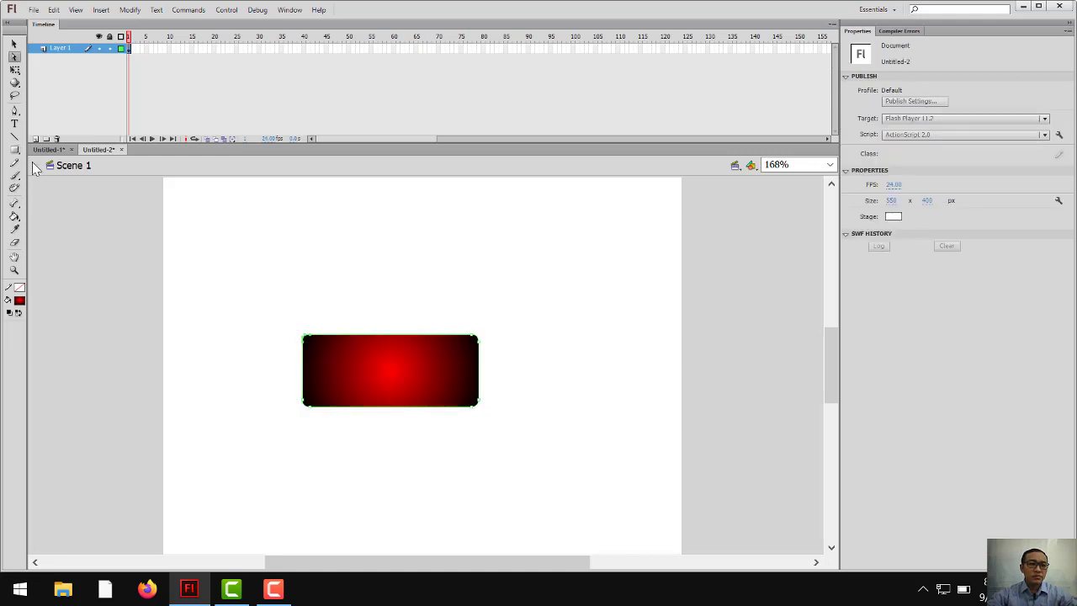
key("z")
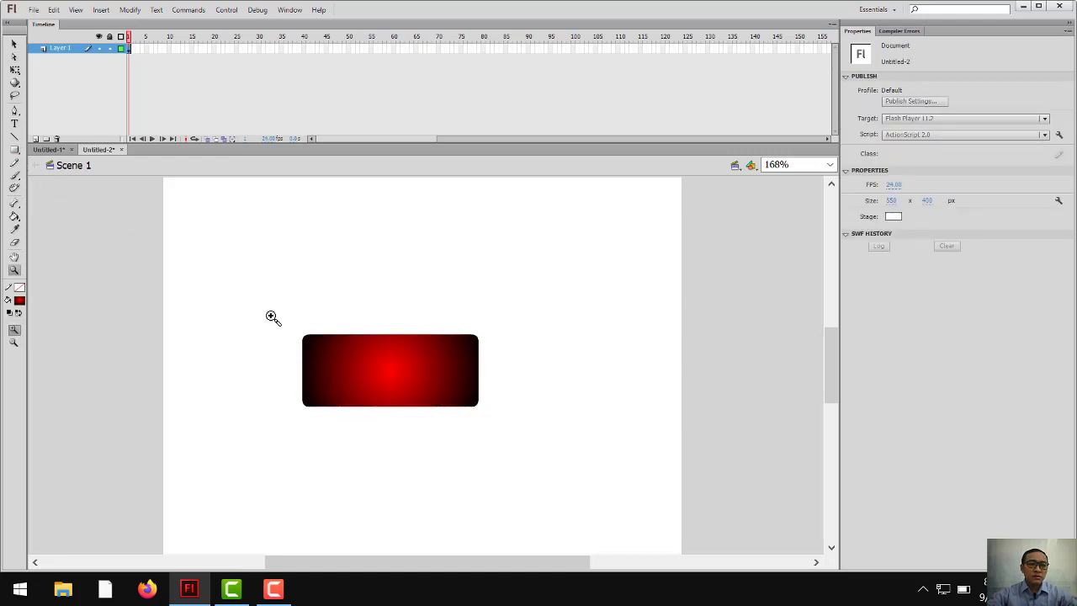
left_click_drag(283, 310, 363, 361)
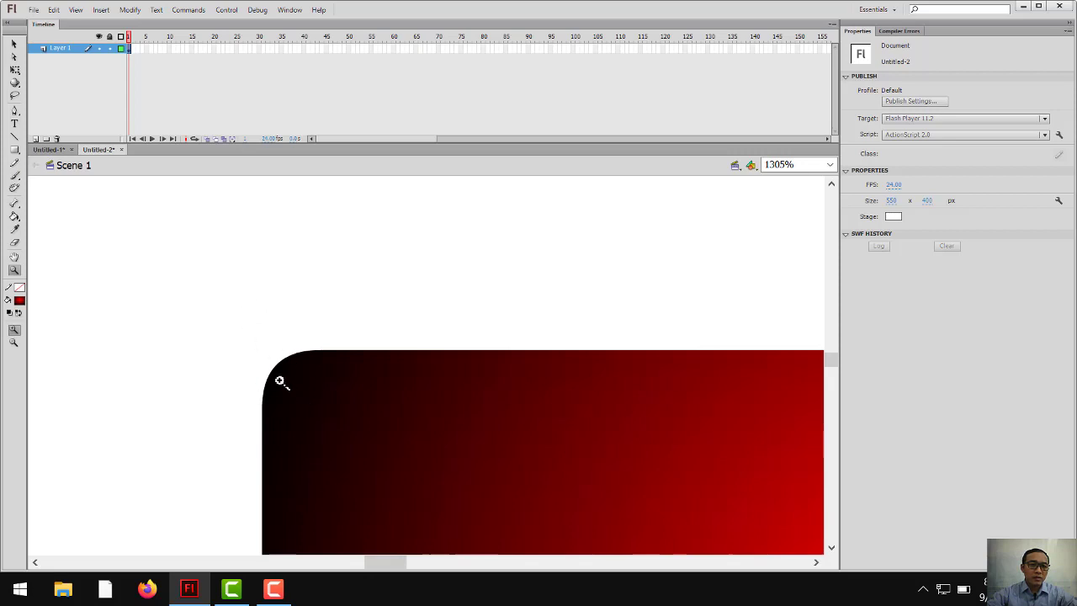
left_click(366, 386, "alt")
left_click(498, 400, "alt")
left_click_drag(558, 417, 435, 358)
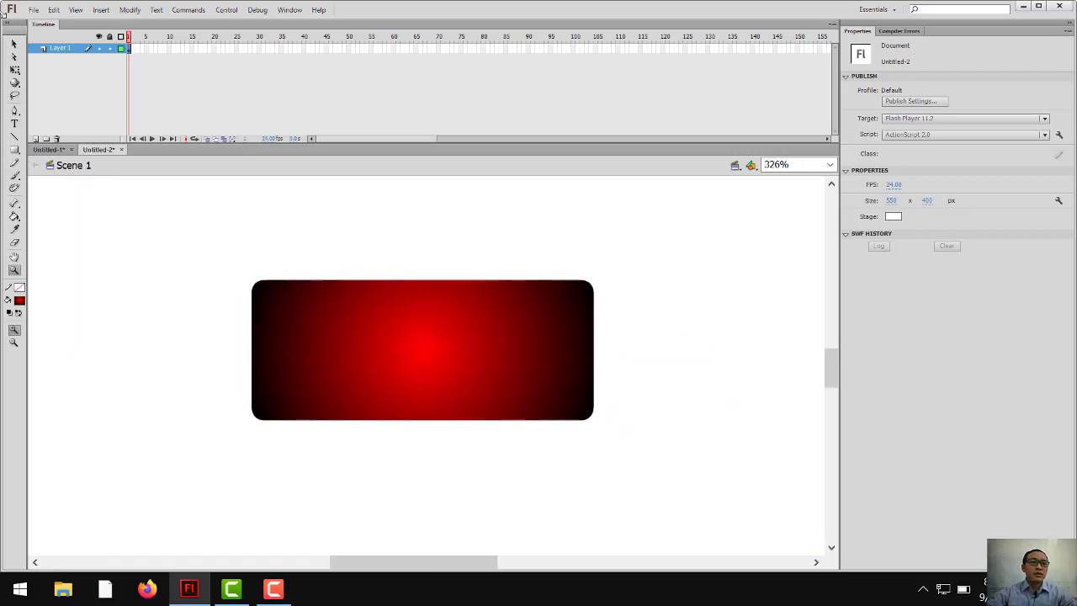
- Check the rounded rectangle's selection on the stage, then test the movie and close the preview
left_click(15, 43)
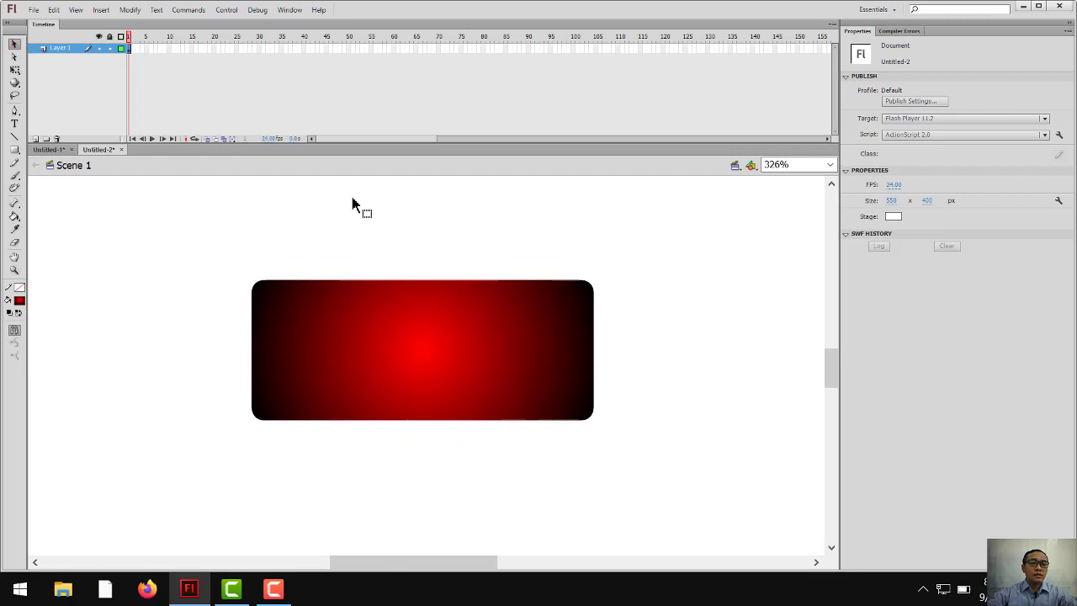
left_click(549, 337)
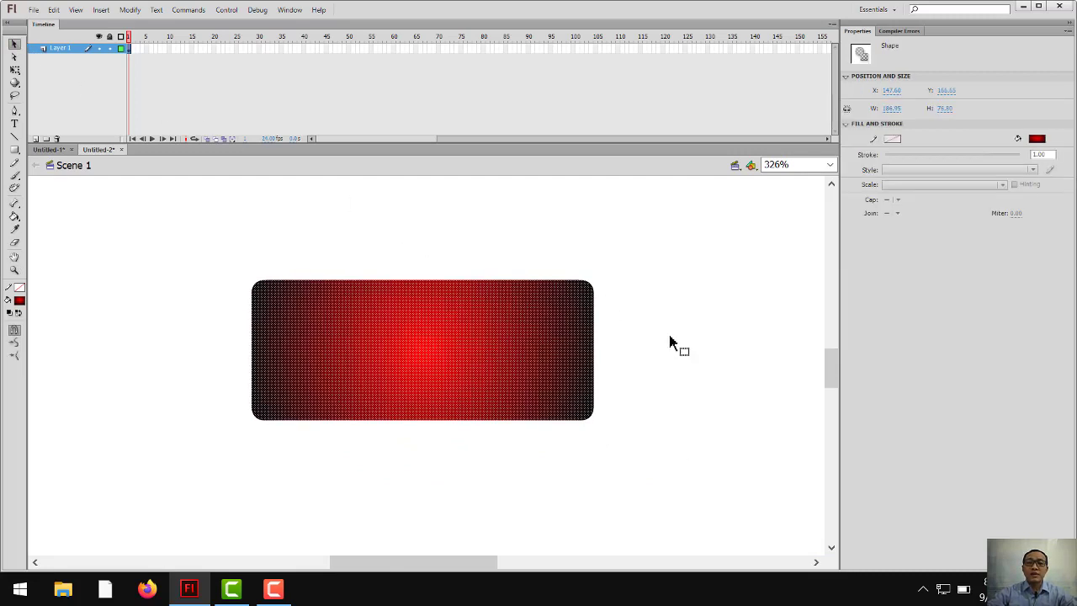
left_click(663, 360)
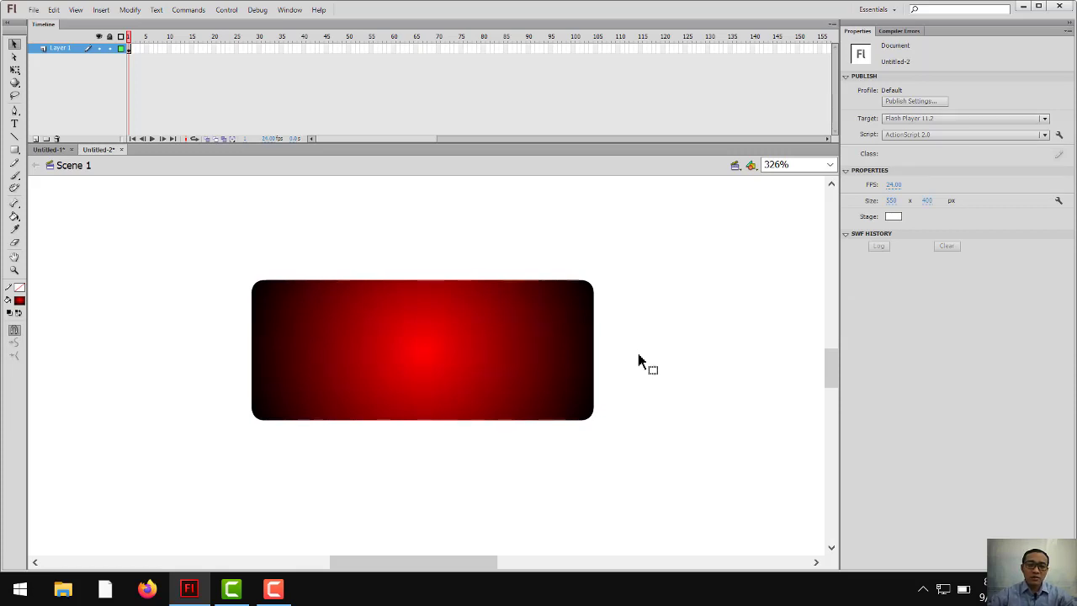
key("ctrl+Return")
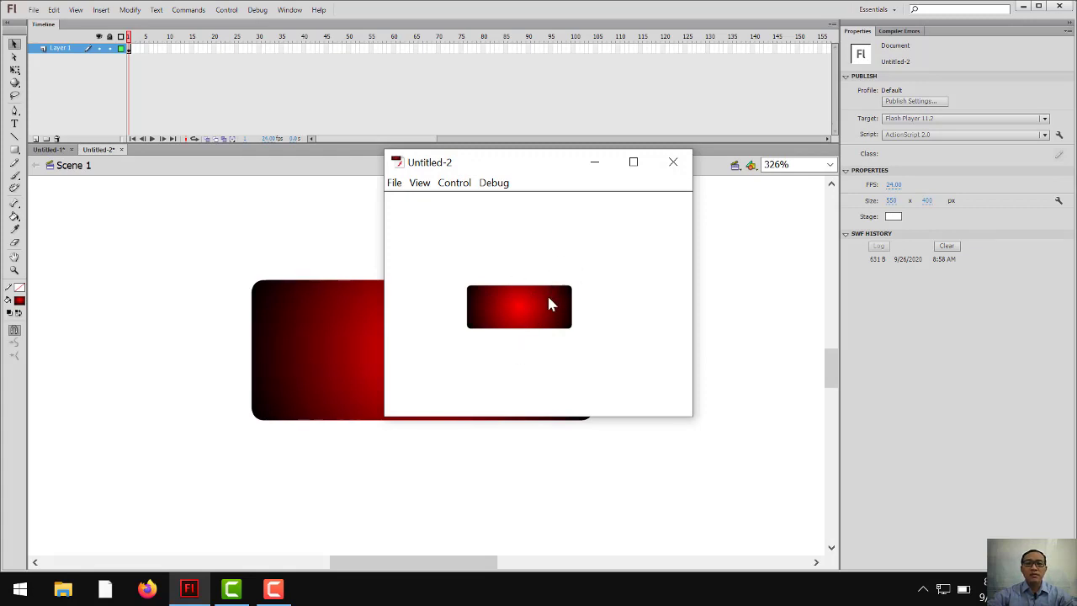
left_click(673, 163)
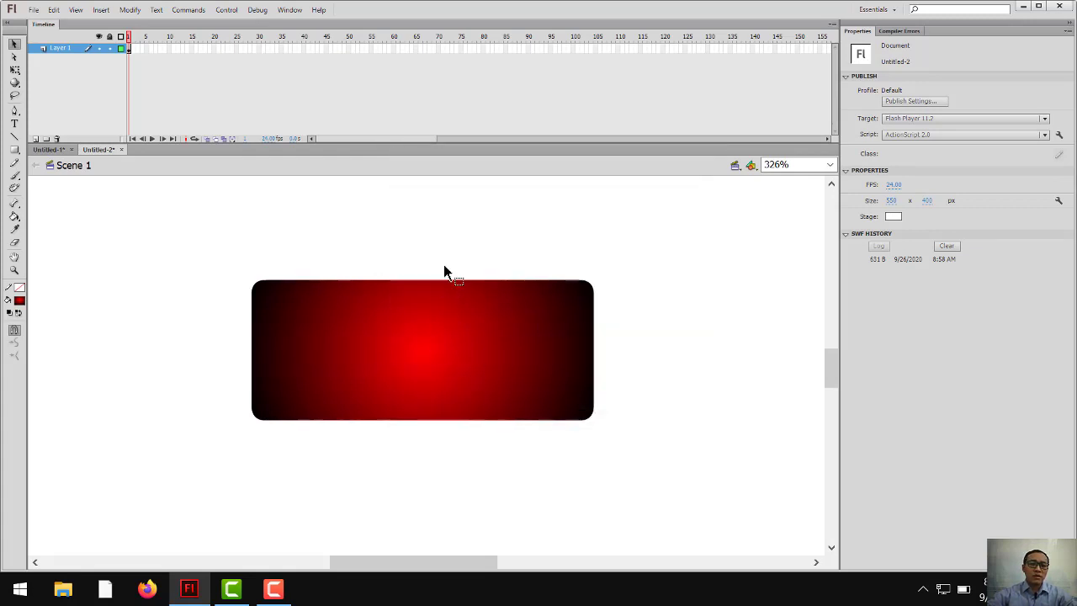
left_click(390, 313)
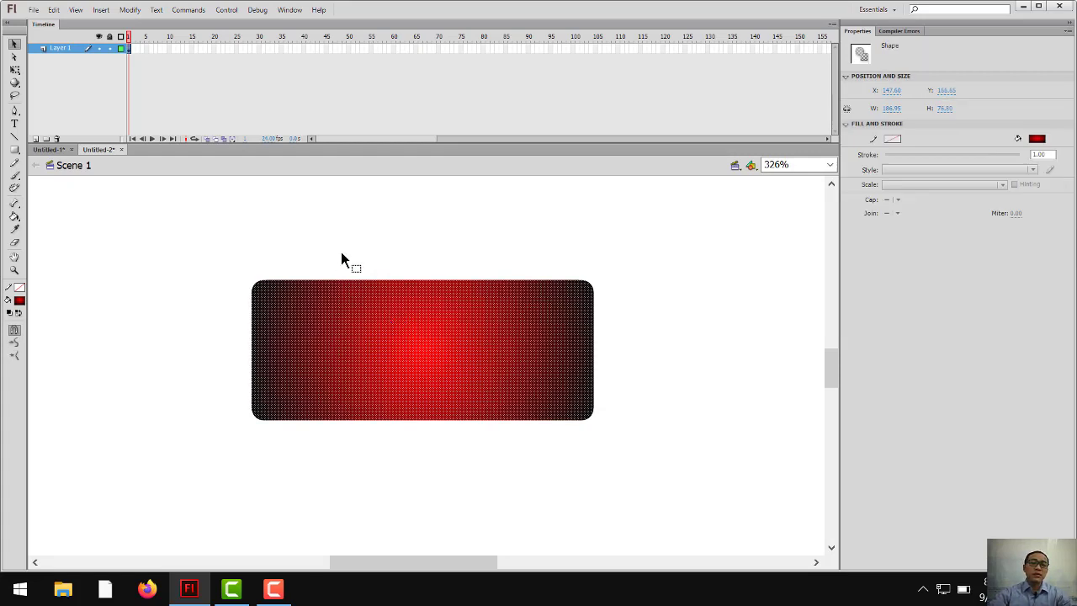
left_click(340, 253)
left_click(401, 341)
left_click(130, 10)
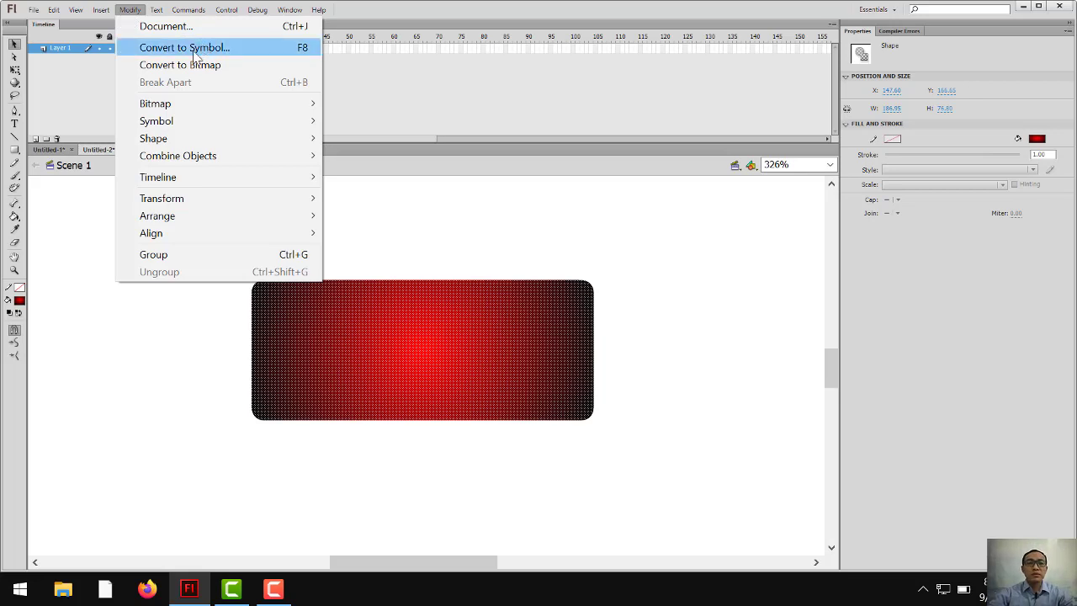
left_click(195, 48)
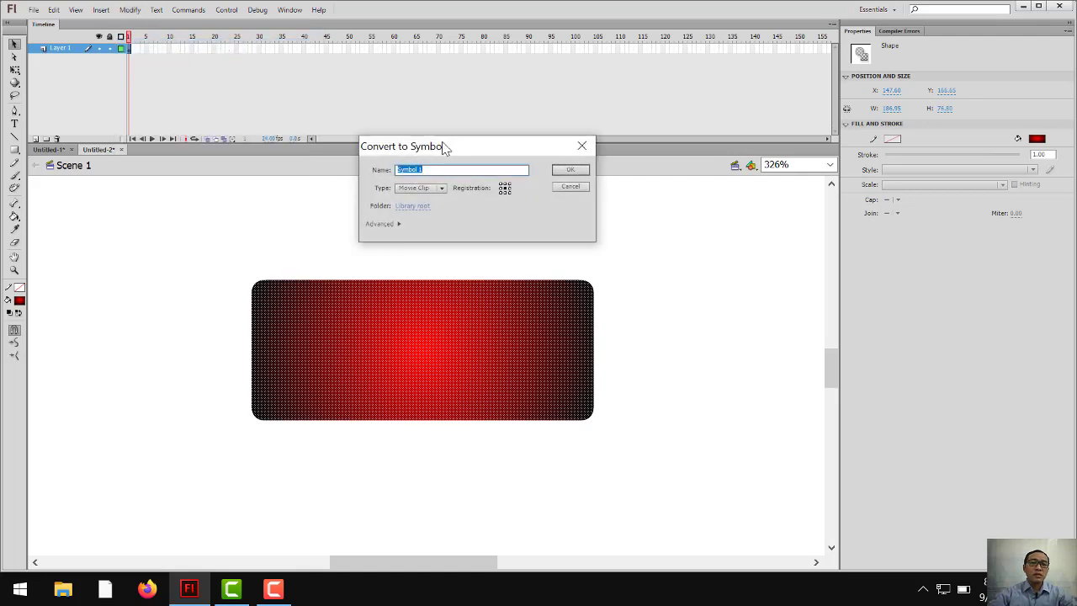
left_click_drag(446, 148, 453, 165)
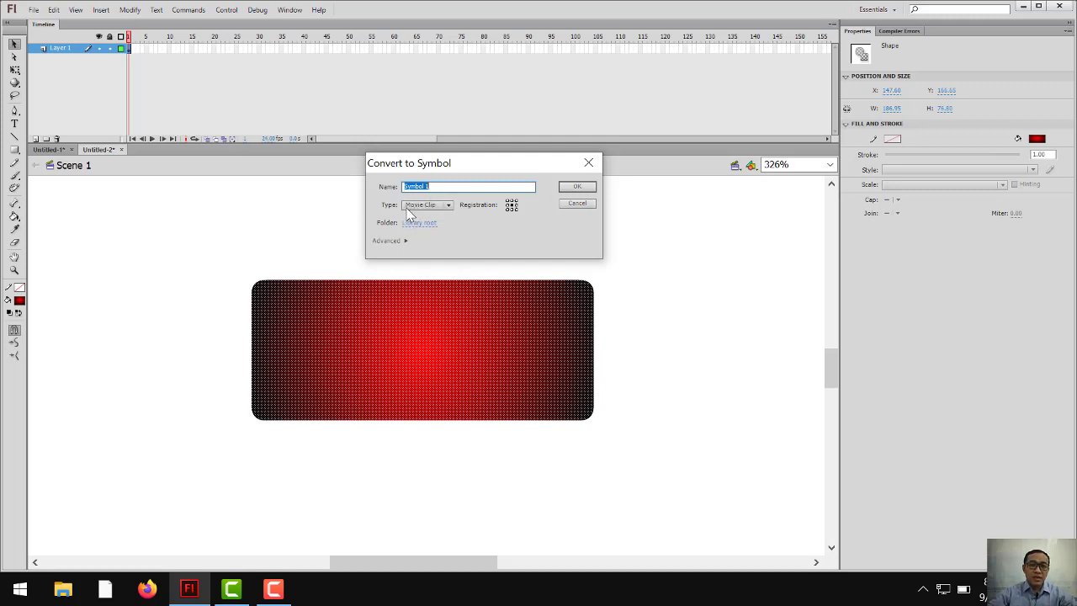
left_click(450, 211)
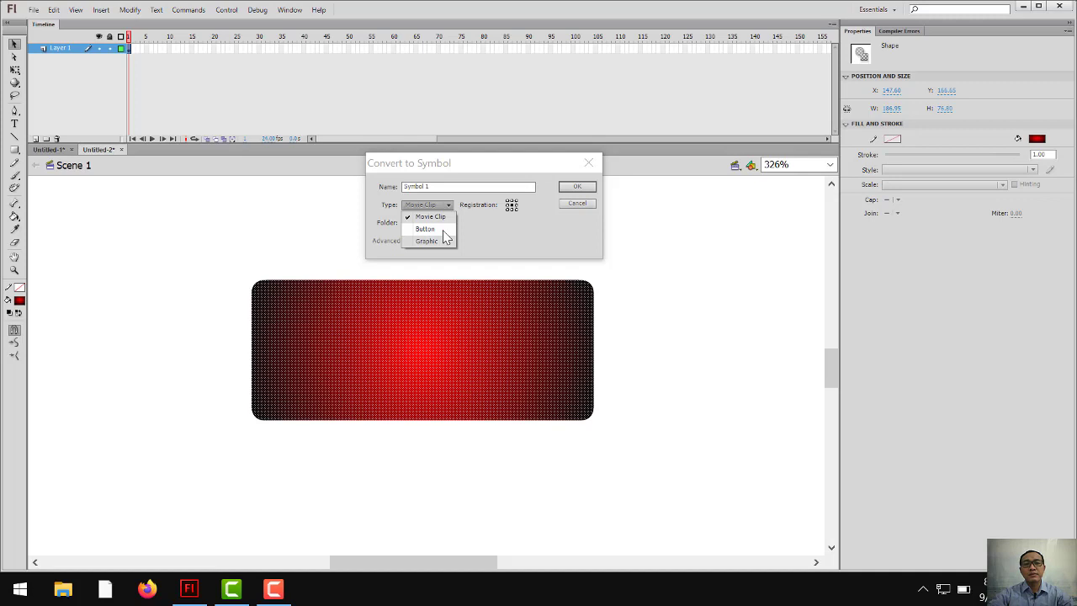
left_click(442, 230)
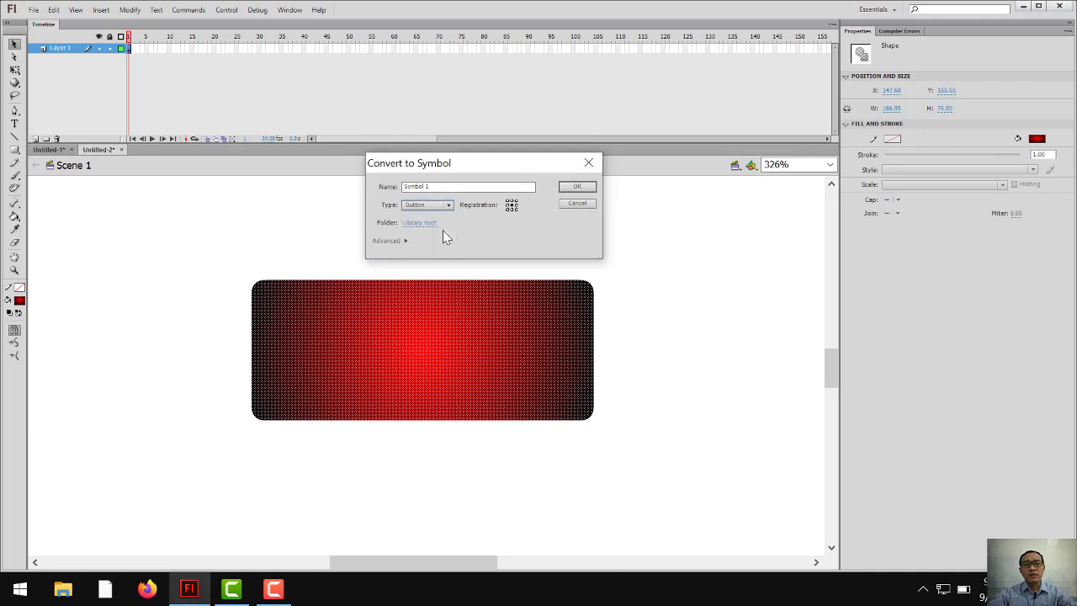
left_click(572, 206)
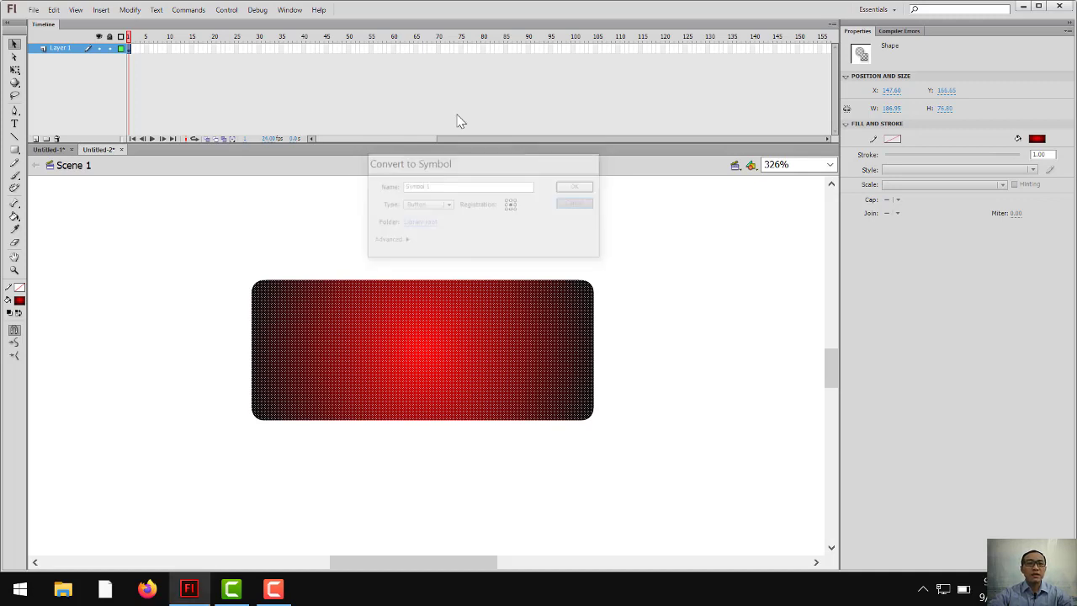
left_click(560, 243)
- Convert the rounded rectangle to a Button symbol named Symbol 1 with its registration point at the centre
left_click(435, 341)
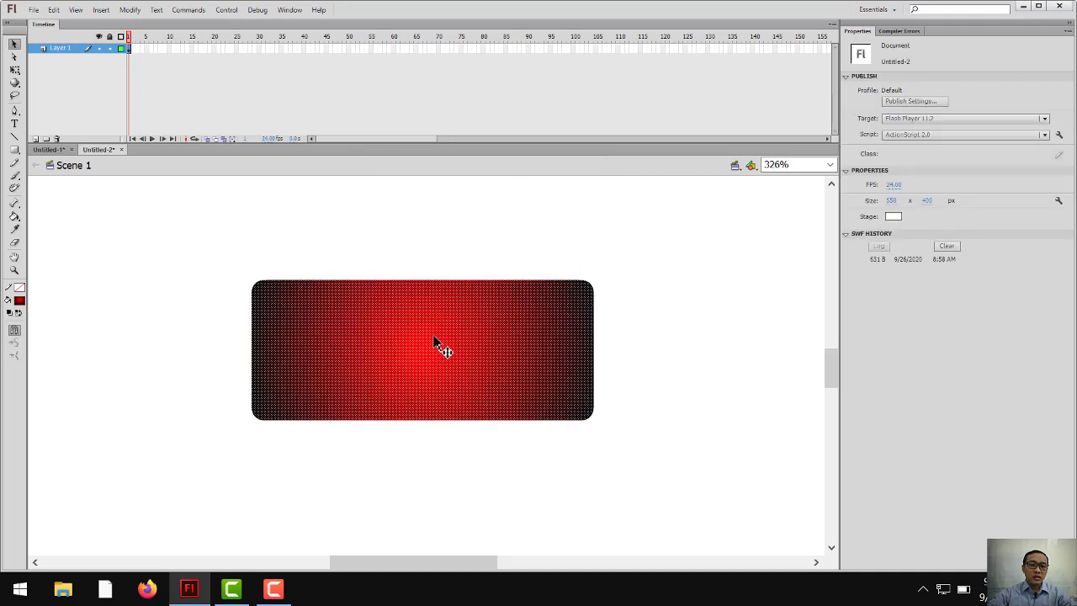
left_click(138, 14)
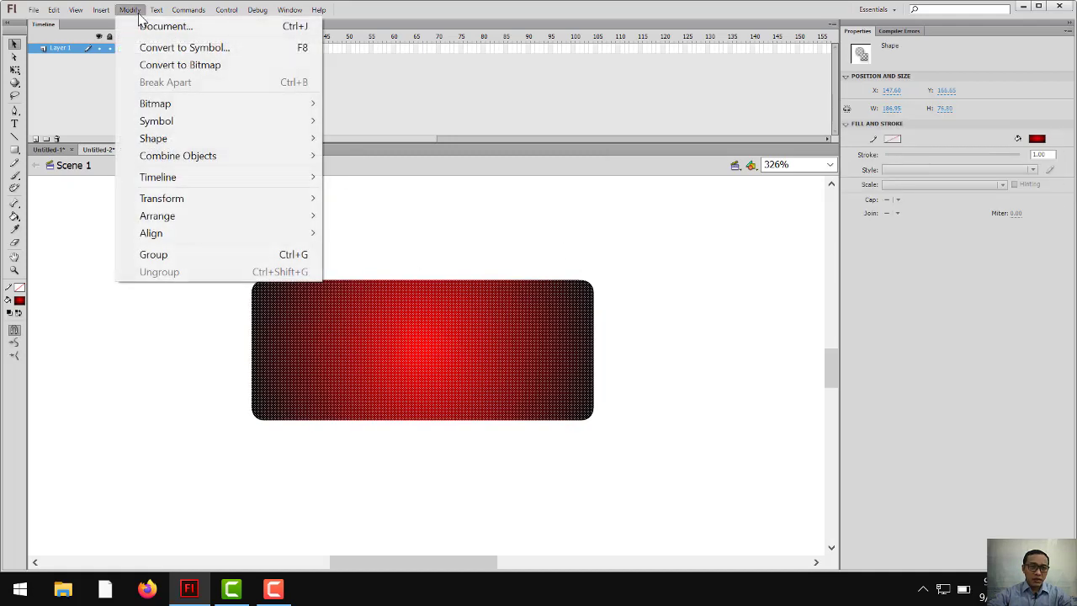
left_click(216, 50)
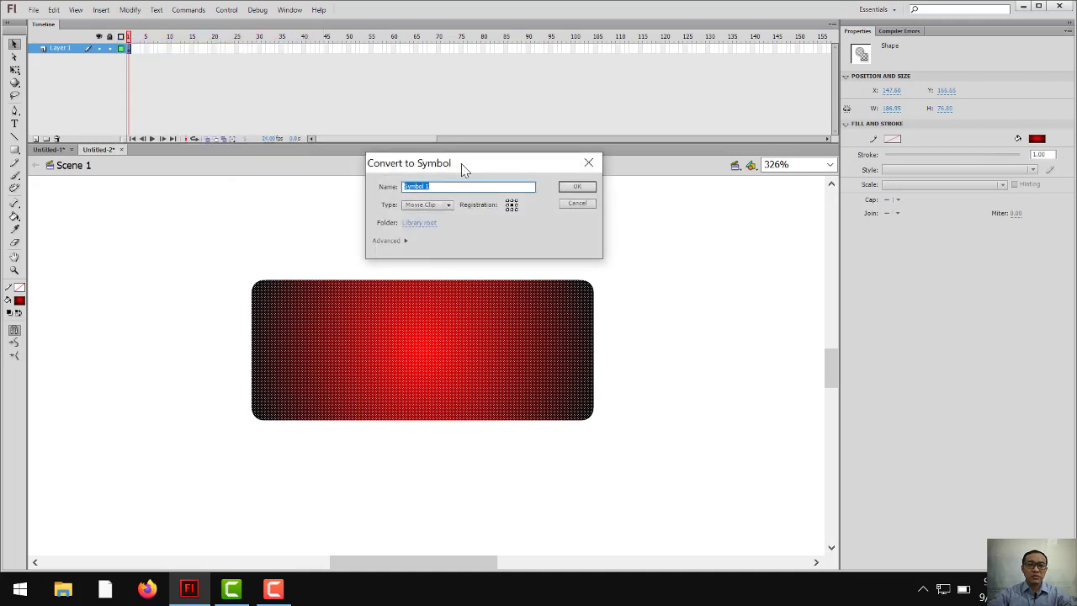
left_click(448, 206)
left_click(430, 228)
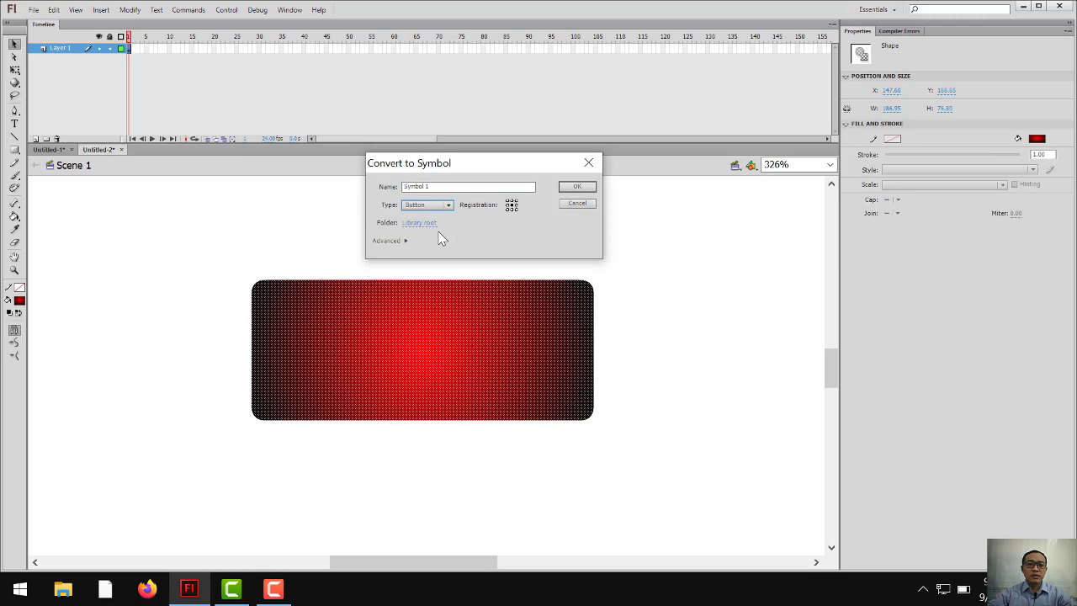
left_click(511, 203)
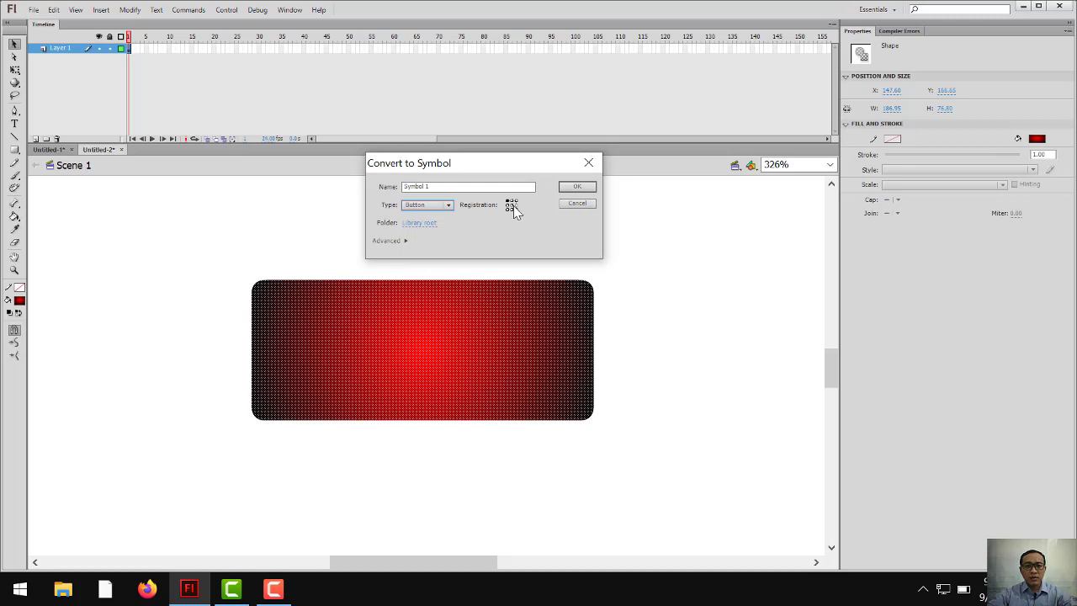
left_click(577, 189)
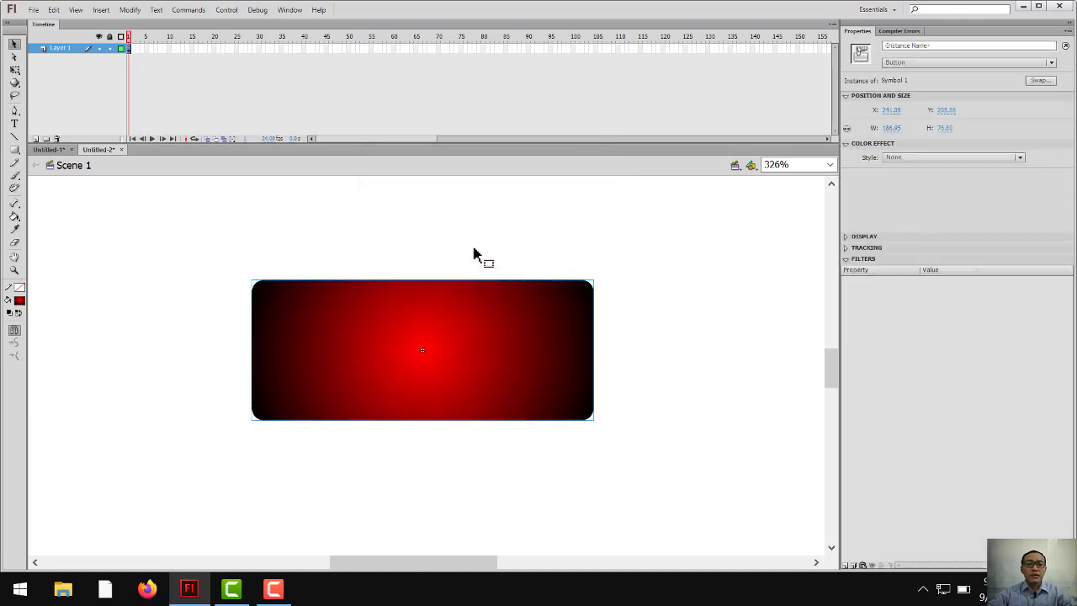
- Test the movie to check how the button responds to the pointer, then close the preview
left_click(473, 254)
key("ctrl+Return")
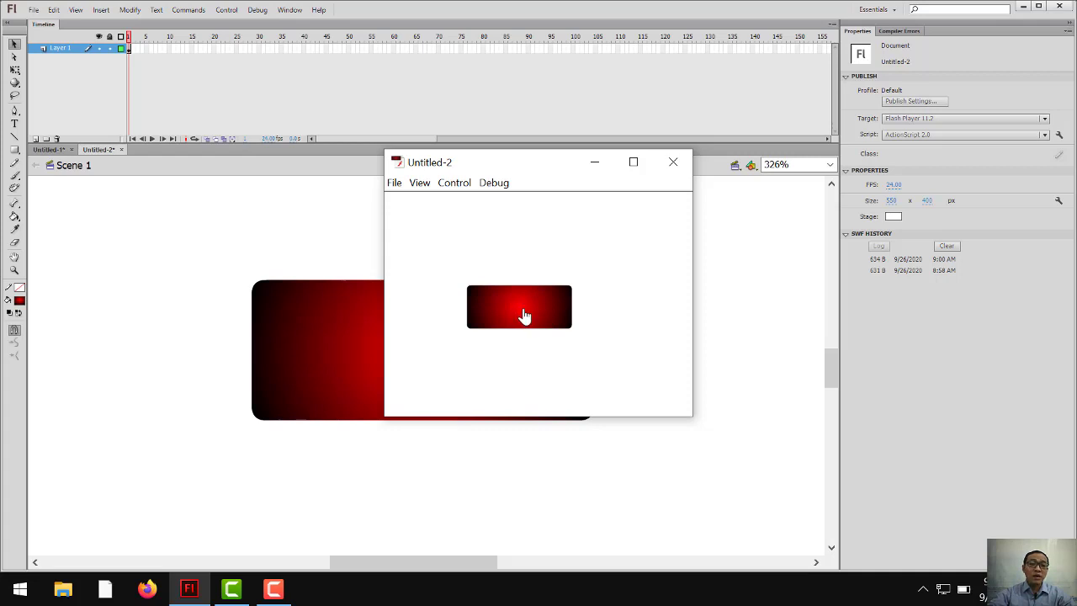
left_click(674, 162)
left_click(413, 321)
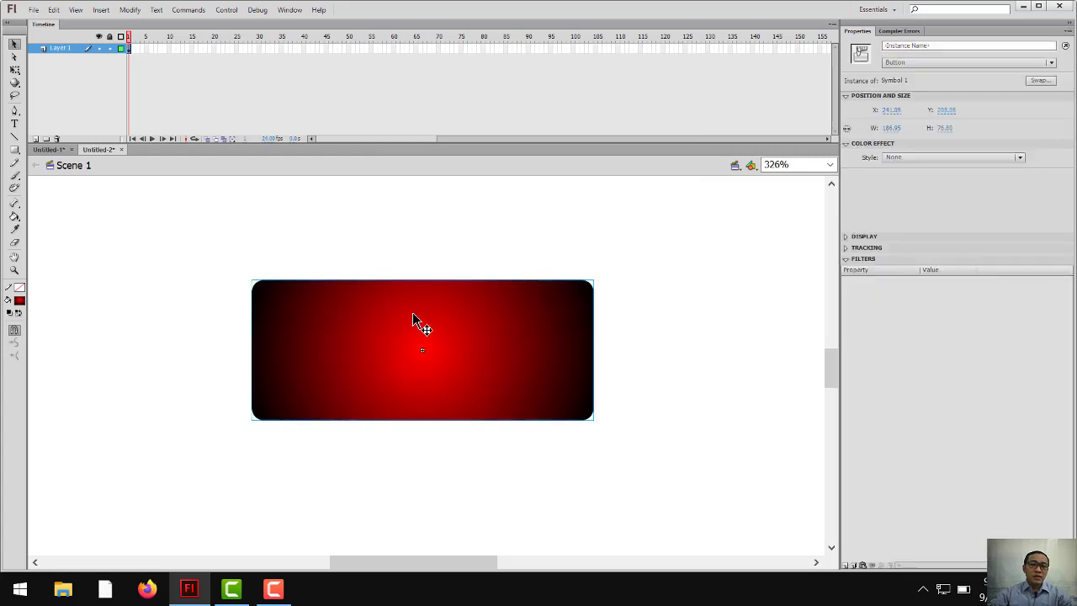
left_click(456, 231)
left_click(442, 322)
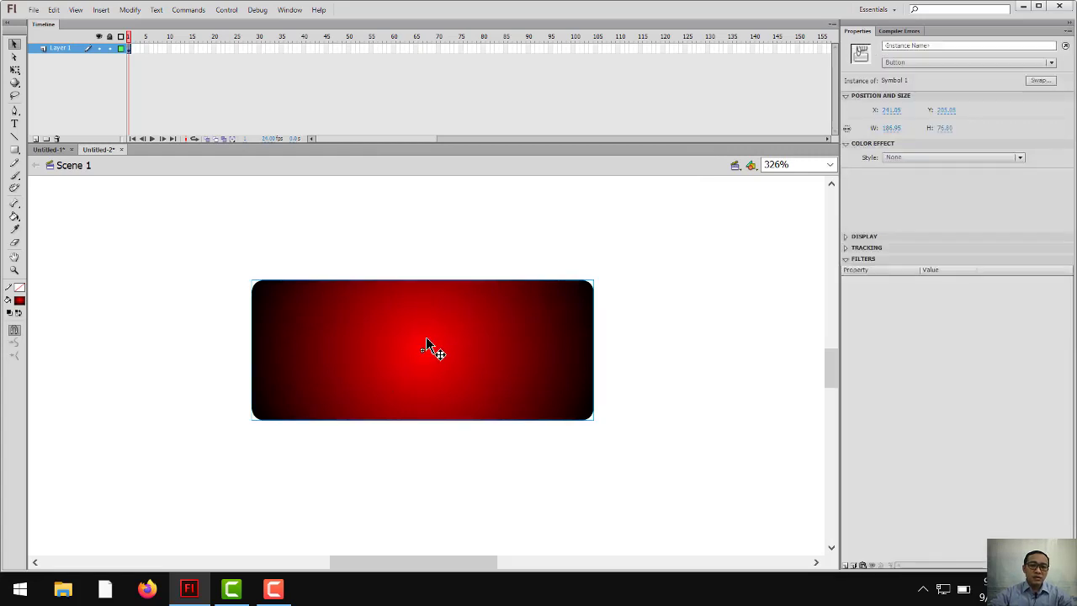
right_click(428, 341)
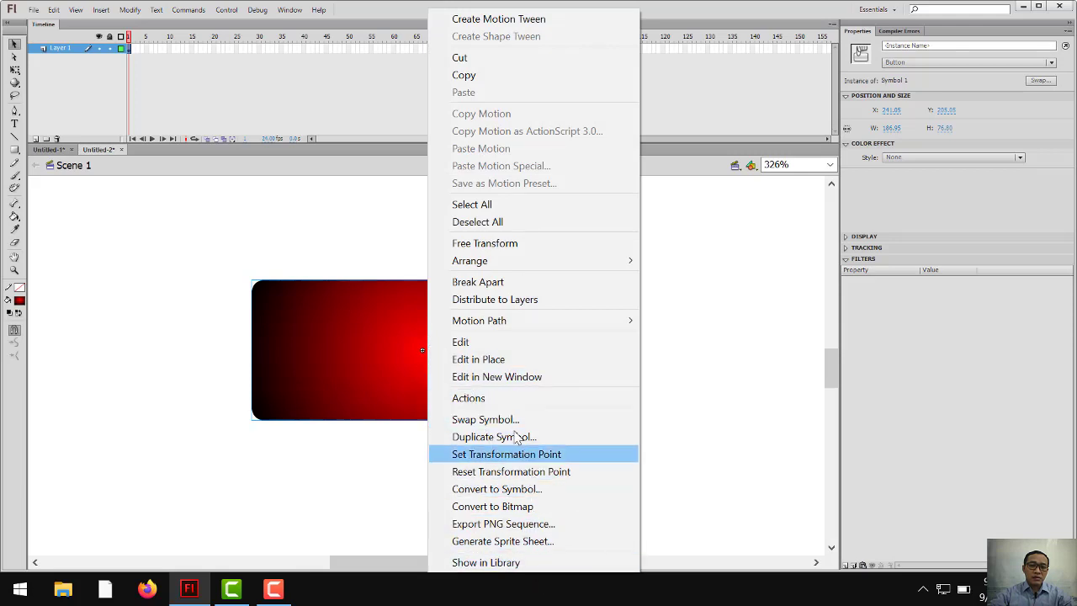
left_click(395, 382)
left_click(536, 276)
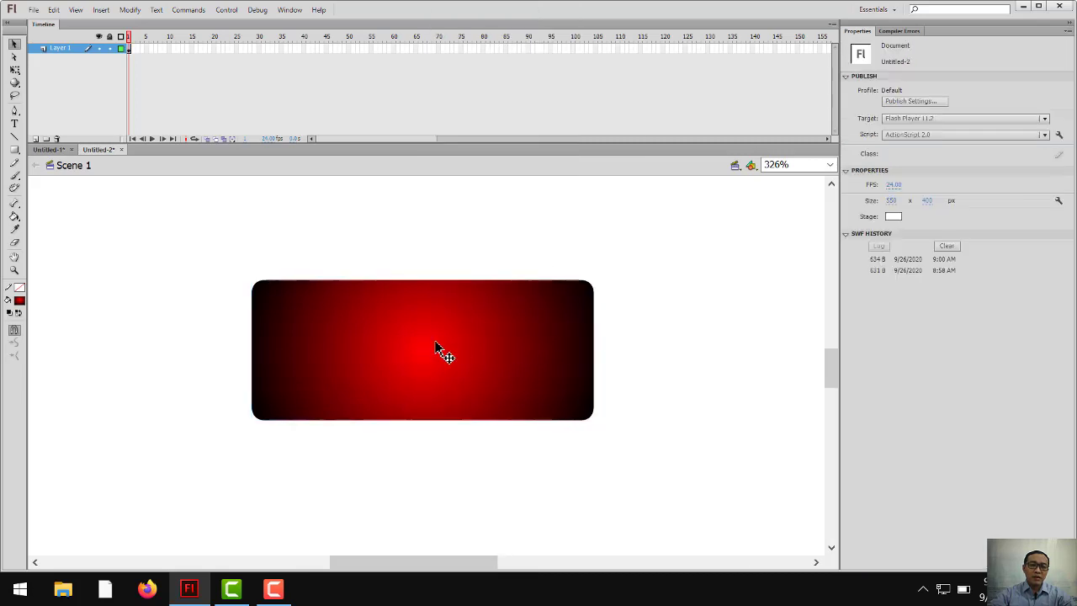
- Open the button symbol for editing and examine its Over, Down and Hit frames
left_click(434, 344)
double_click(451, 343)
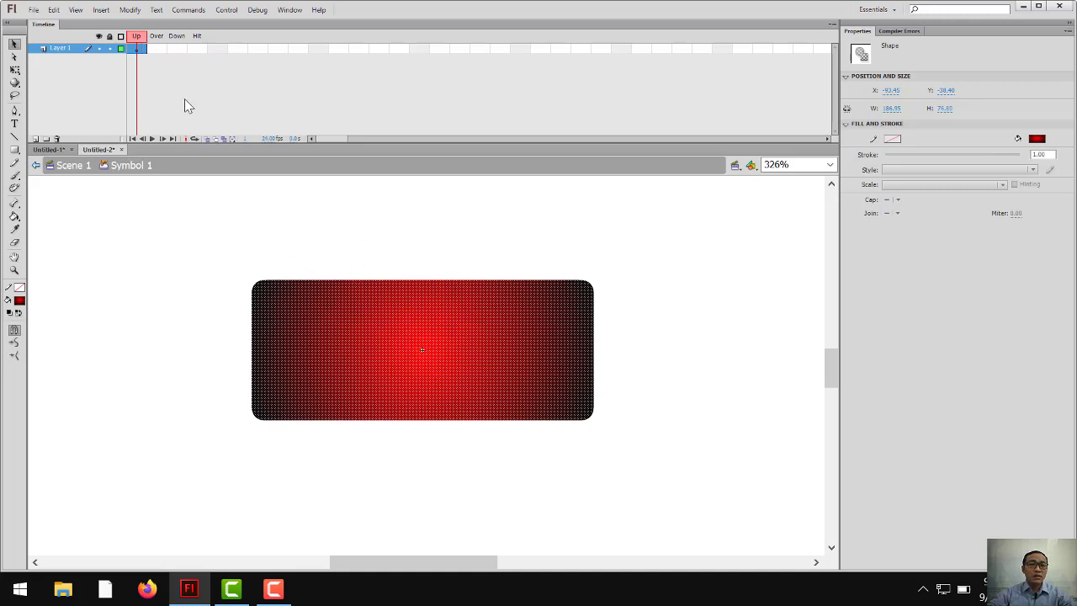
left_click(156, 49)
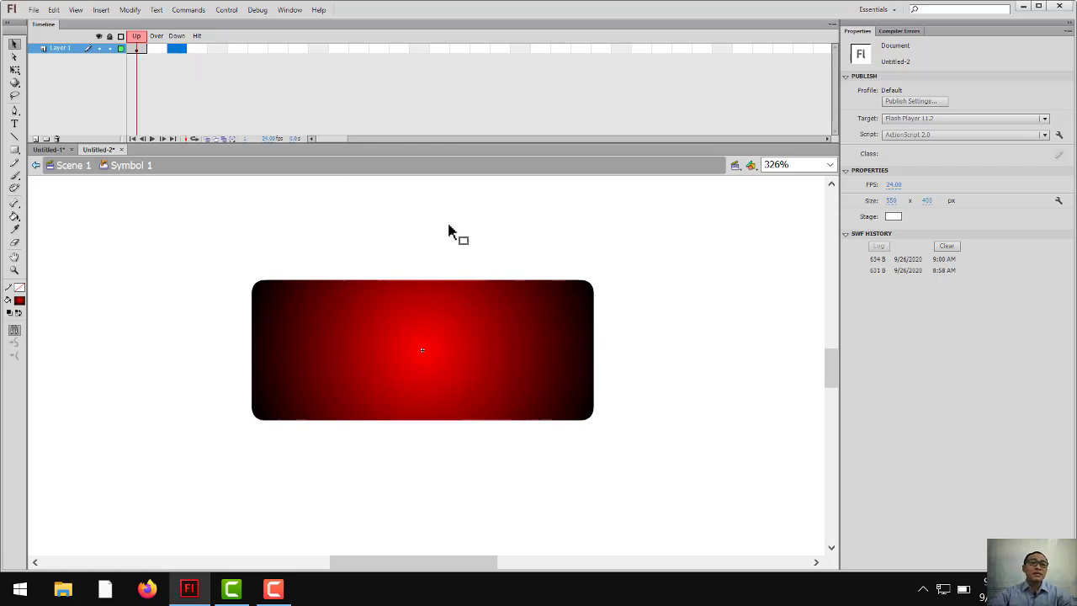
left_click(197, 49)
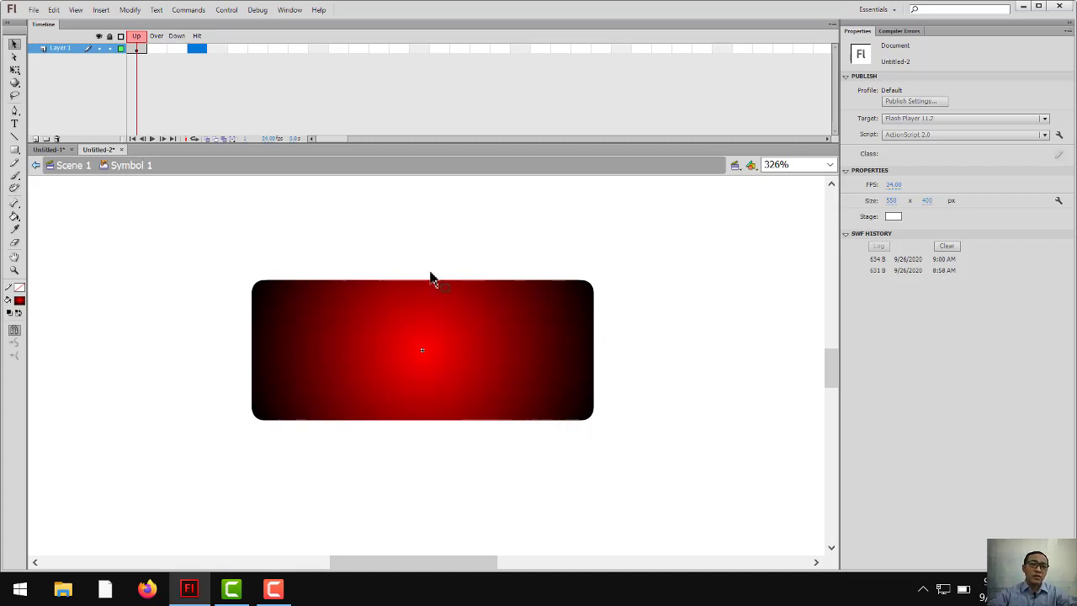
left_click(162, 53)
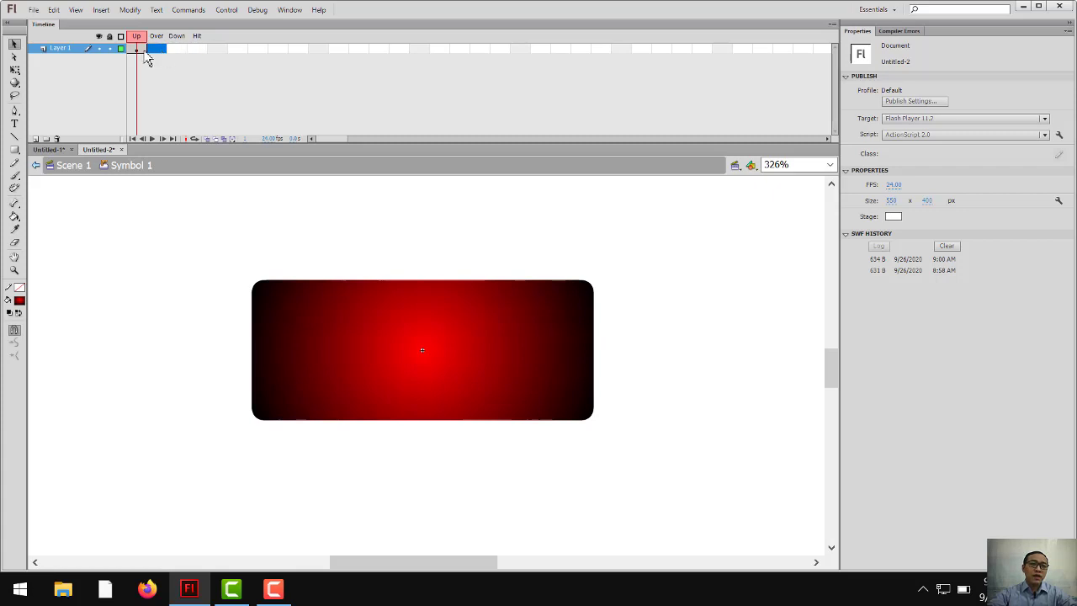
left_click(185, 62)
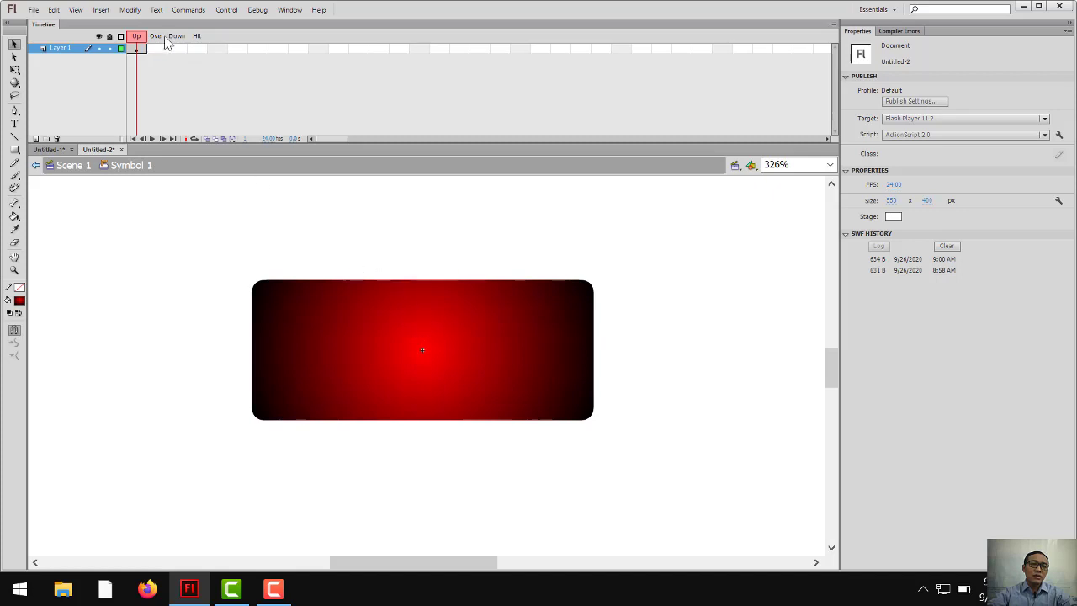
- Insert a keyframe in the button's Over frame and fill its rectangle with the green radial gradient
left_click(160, 49)
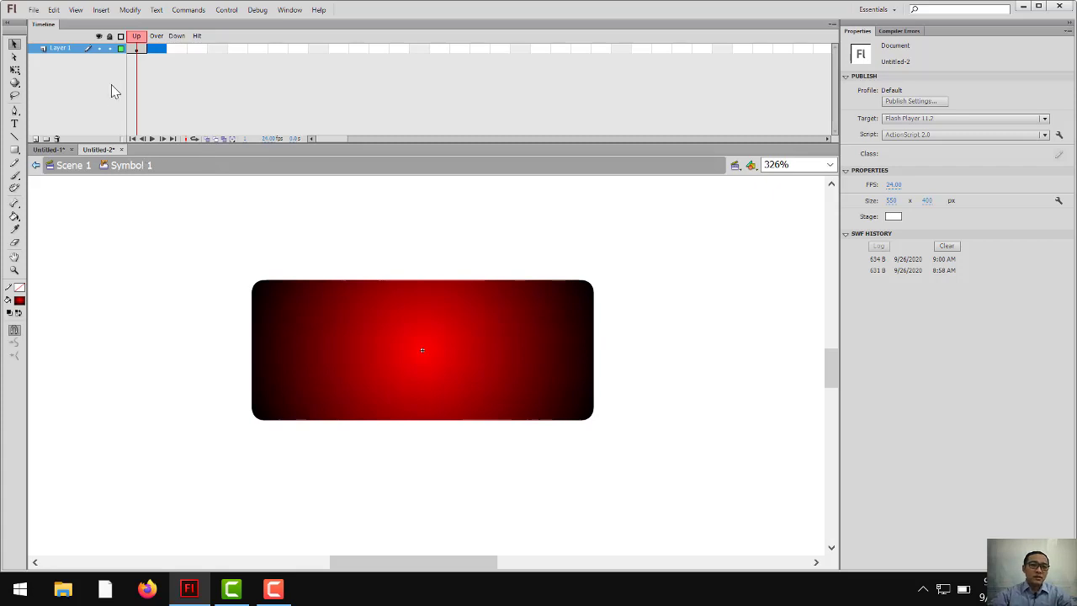
right_click(154, 49)
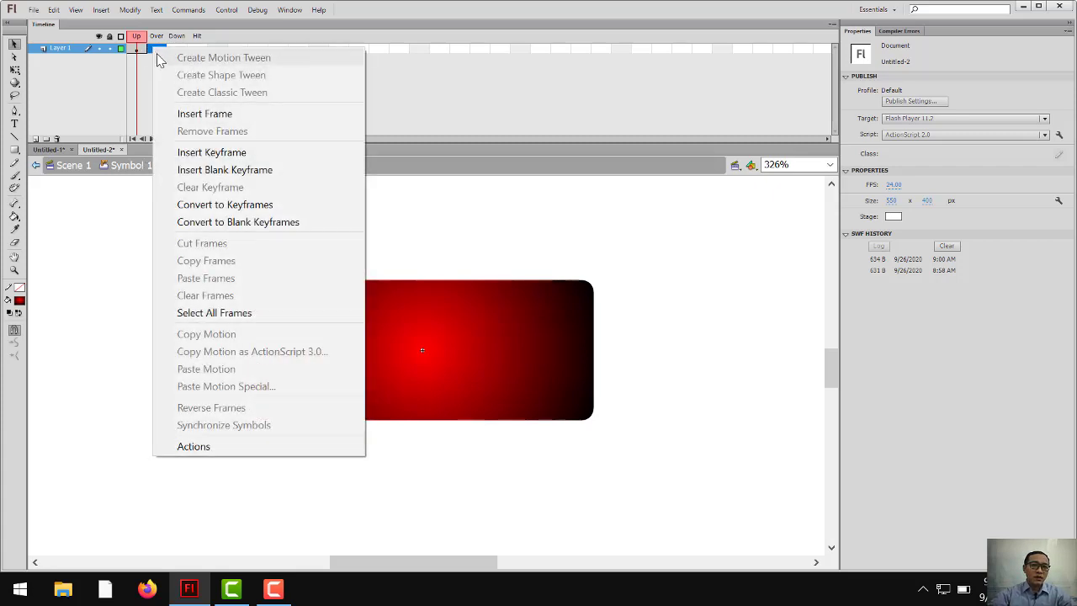
left_click(242, 153)
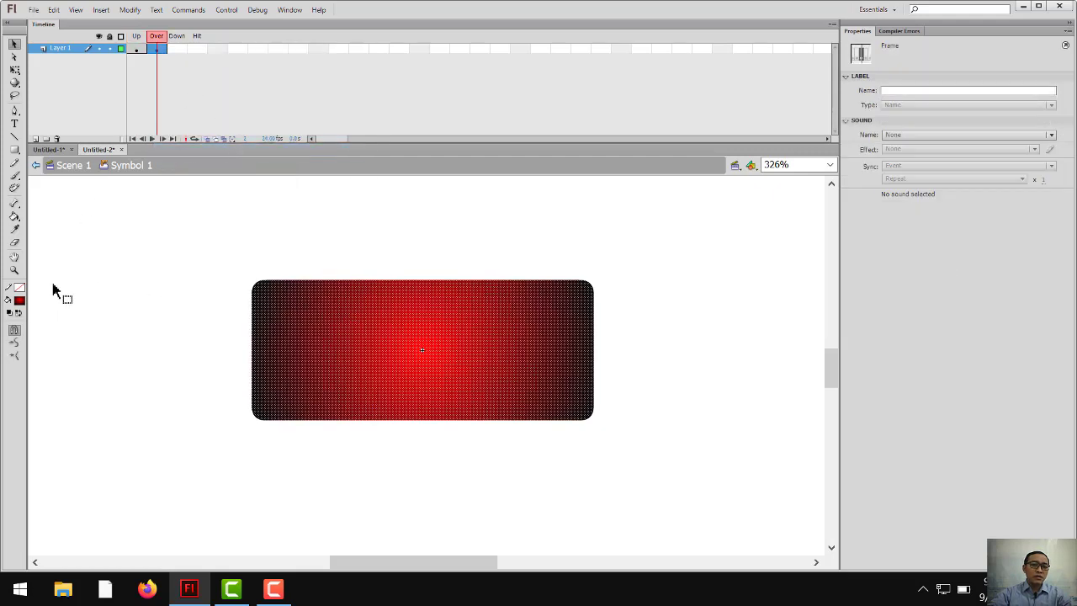
left_click(19, 301)
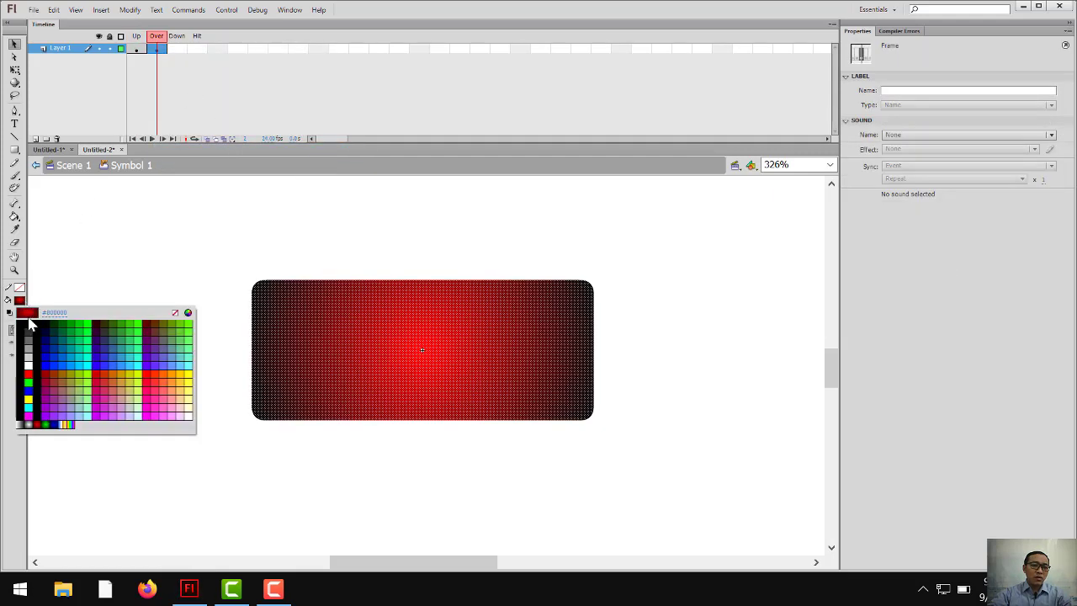
left_click(45, 424)
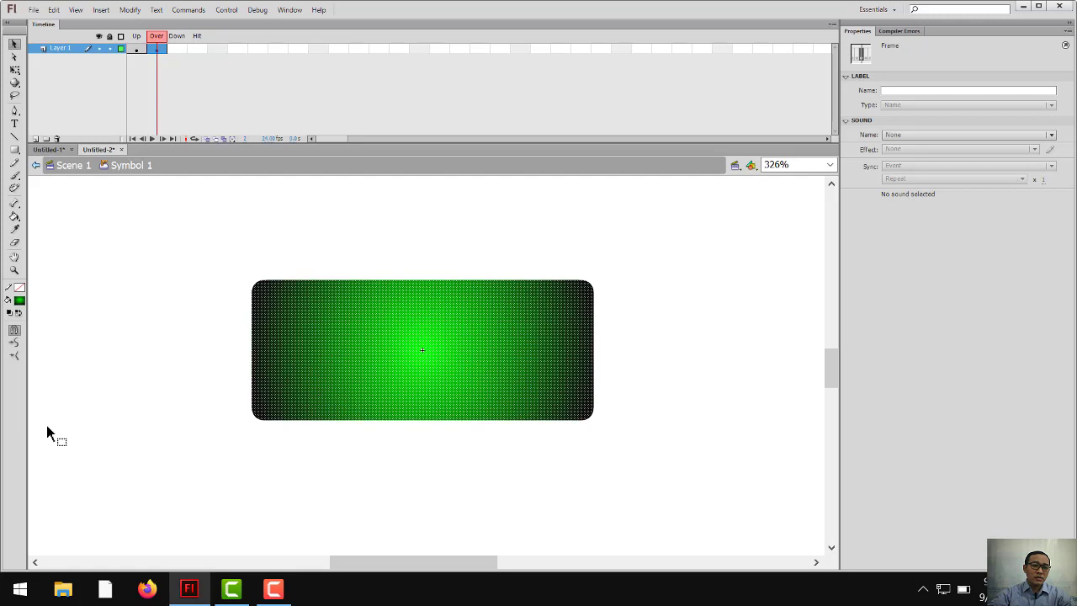
- Compare the button's Up and Over frames, then insert a keyframe in its Down frame
left_click(138, 51)
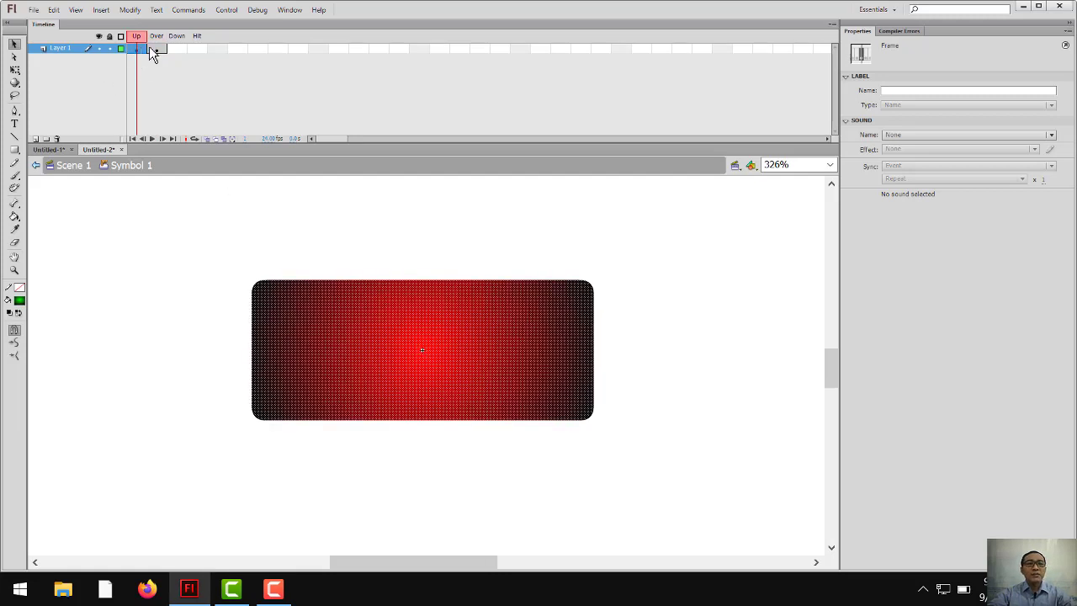
left_click(158, 50)
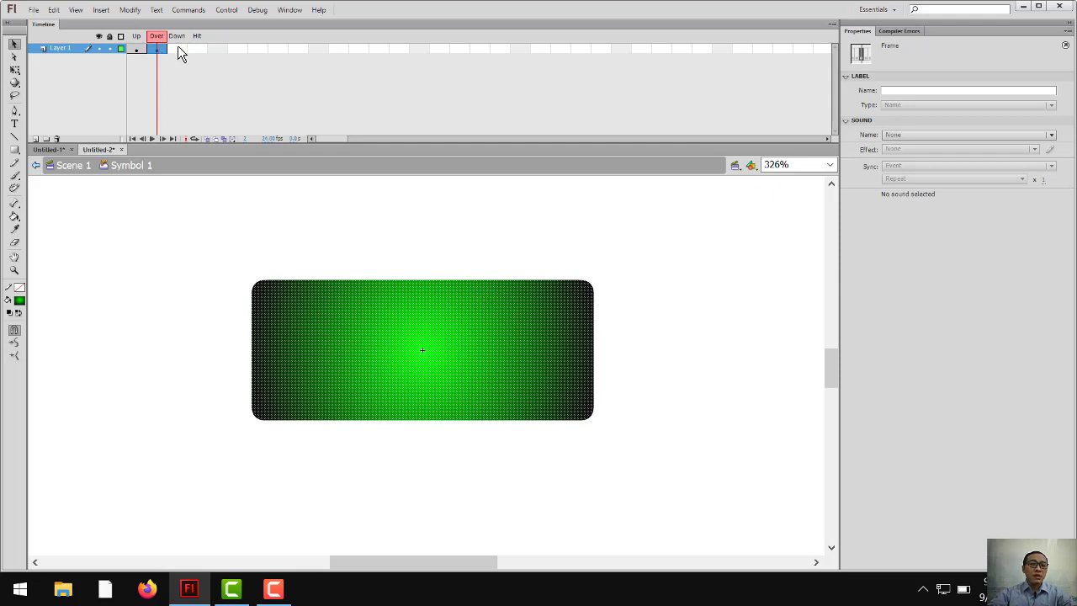
left_click(178, 49)
right_click(179, 50)
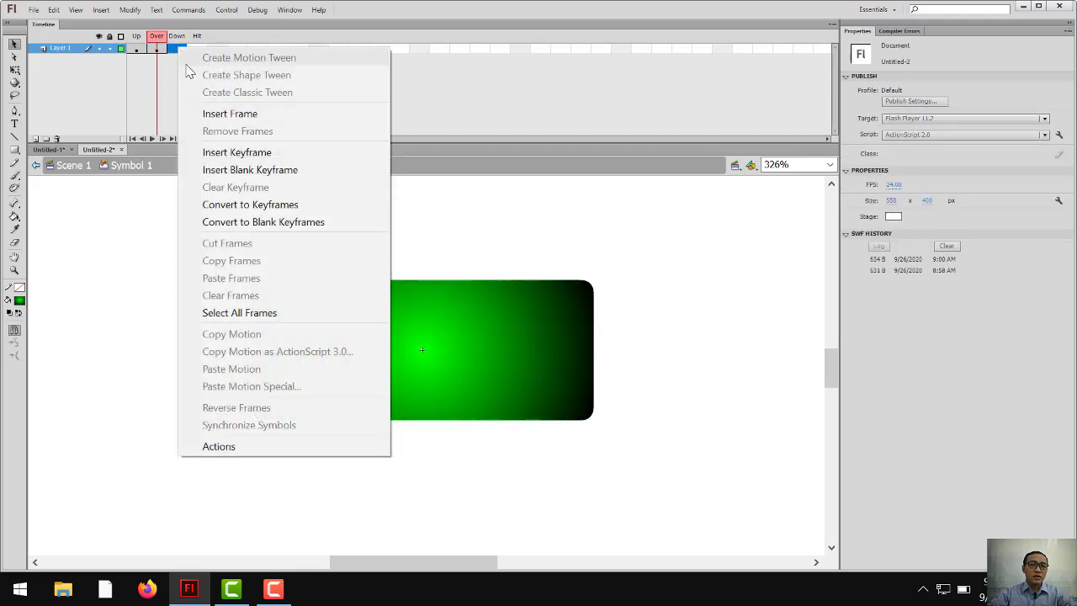
left_click(241, 154)
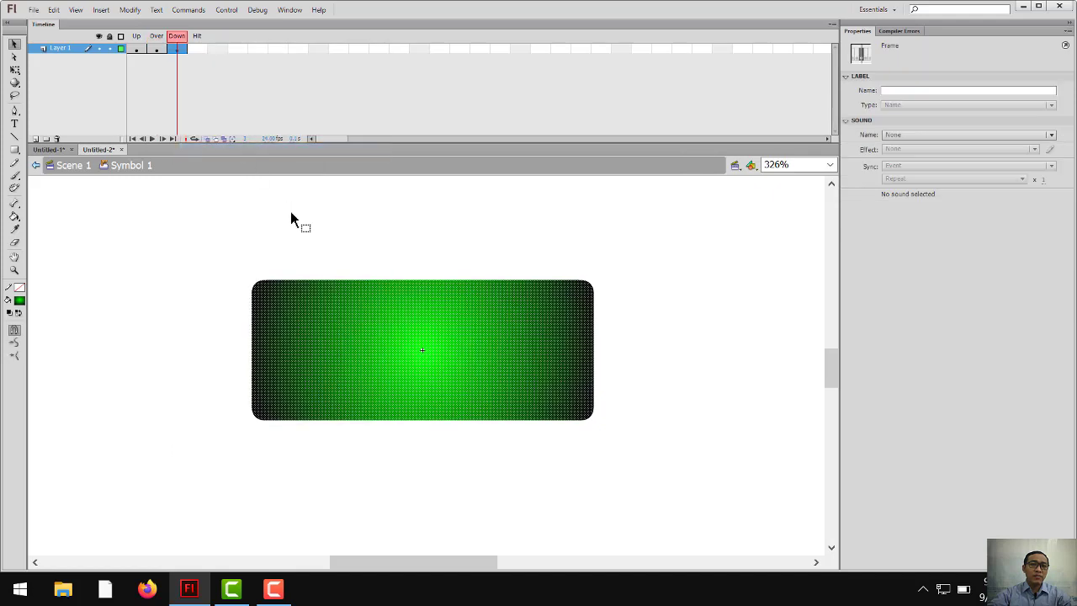
- Review the Up and Over states, then fill the Down frame's rectangle with the blue radial gradient
left_click(157, 49)
left_click(137, 48)
left_click(157, 49)
left_click(176, 49)
left_click(21, 298)
left_click(52, 424)
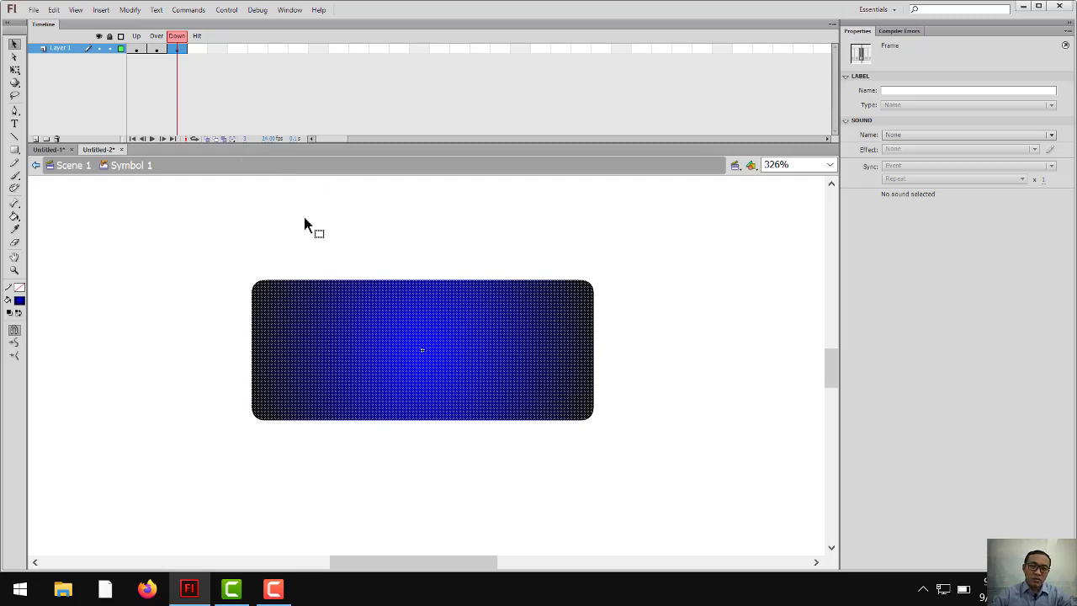
- Test the movie and check the button's Up, Over and Down states, closing the preview when done
key("ctrl+Return")
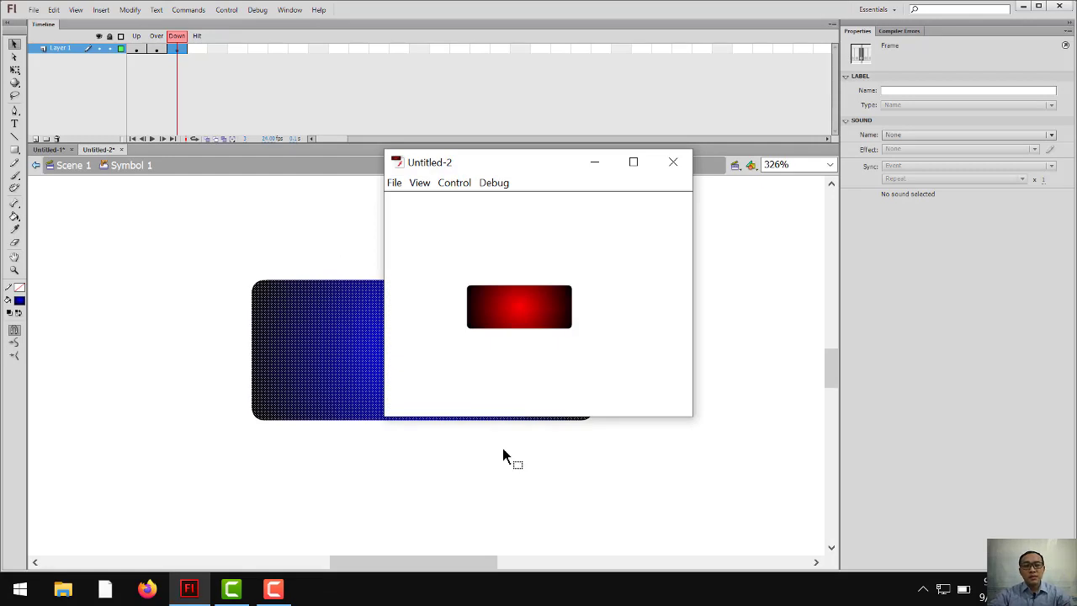
left_click(519, 313)
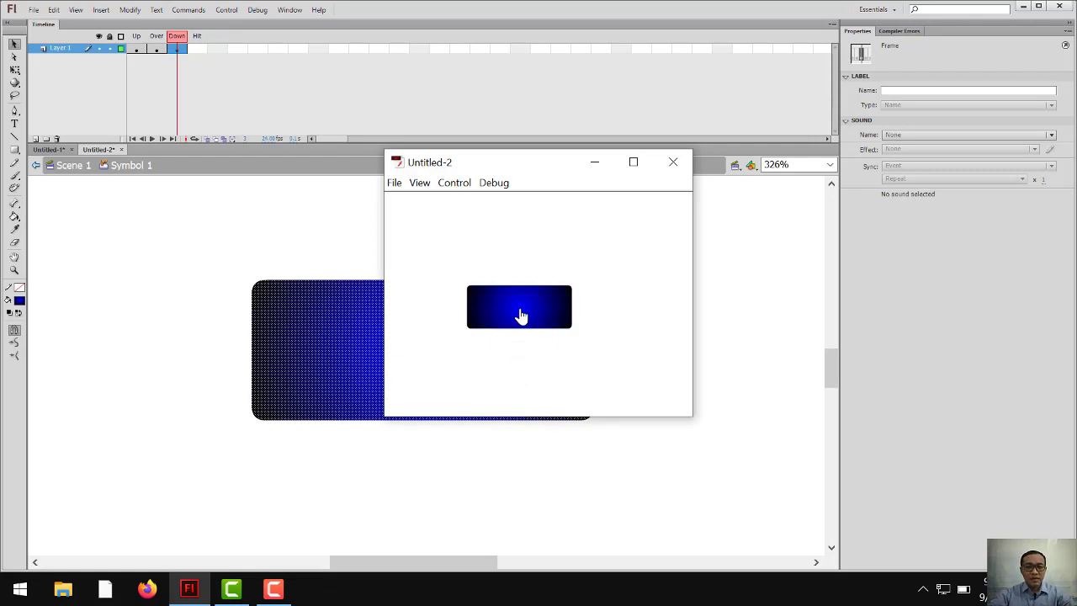
left_click(521, 314)
left_click(521, 313)
left_click(520, 314)
left_click(521, 314)
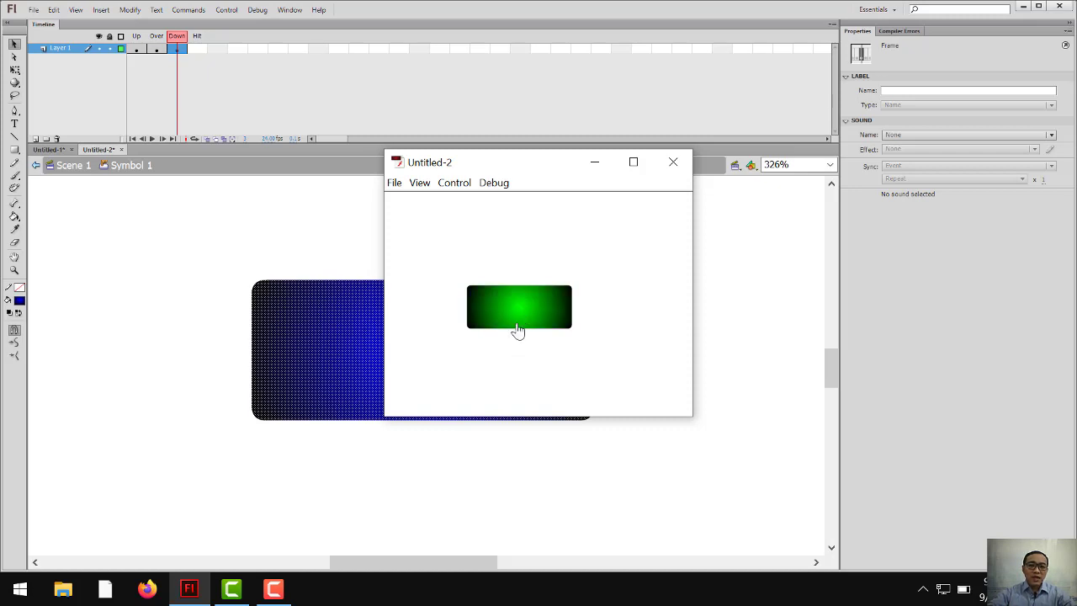
left_click(521, 320)
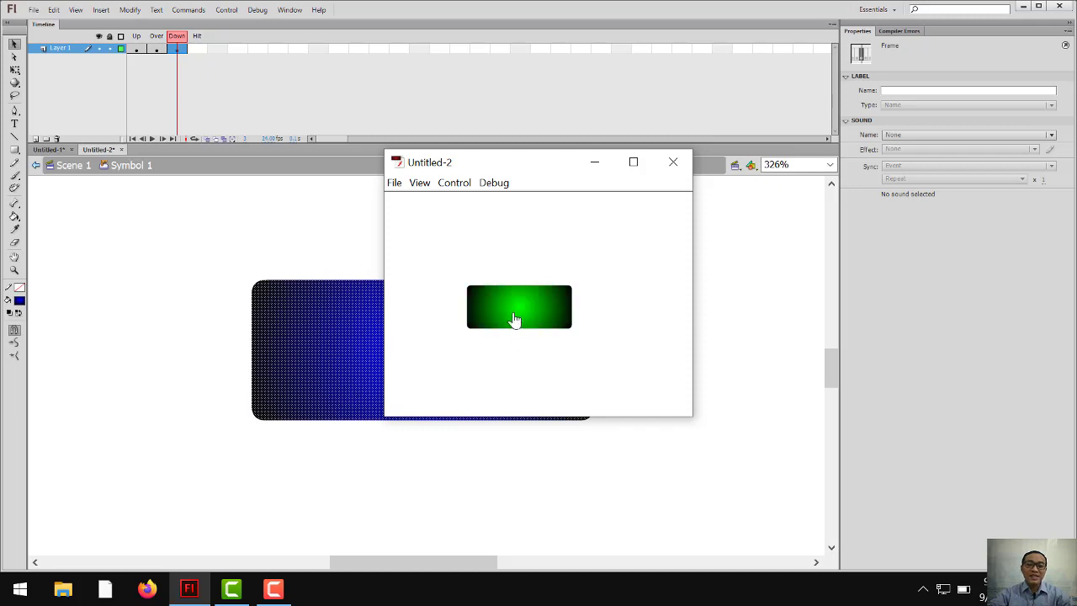
left_click(678, 162)
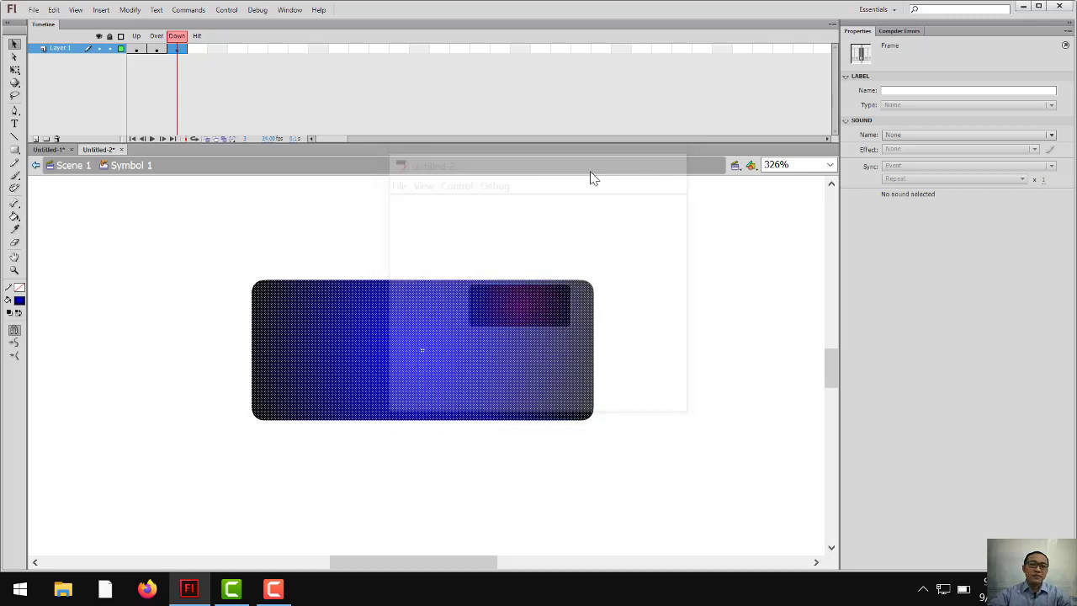
- Nudge the green rectangle in the Over frame slightly up and to the right, to X -92.55 and Y -39.30
left_click(158, 48)
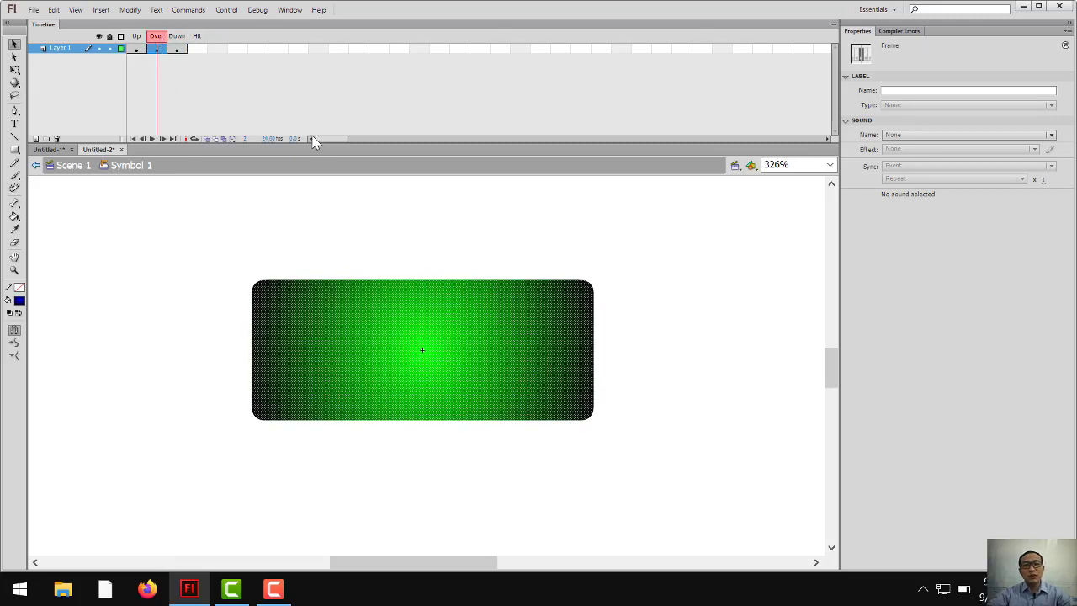
left_click(512, 225)
left_click(464, 342)
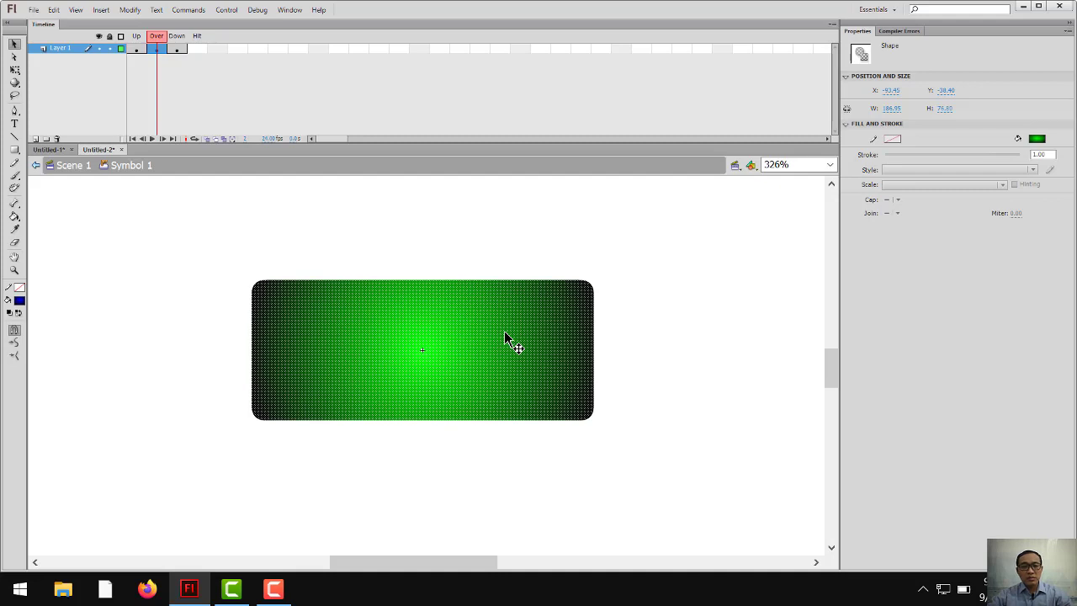
key("Up")
key("Up")
key("Up")
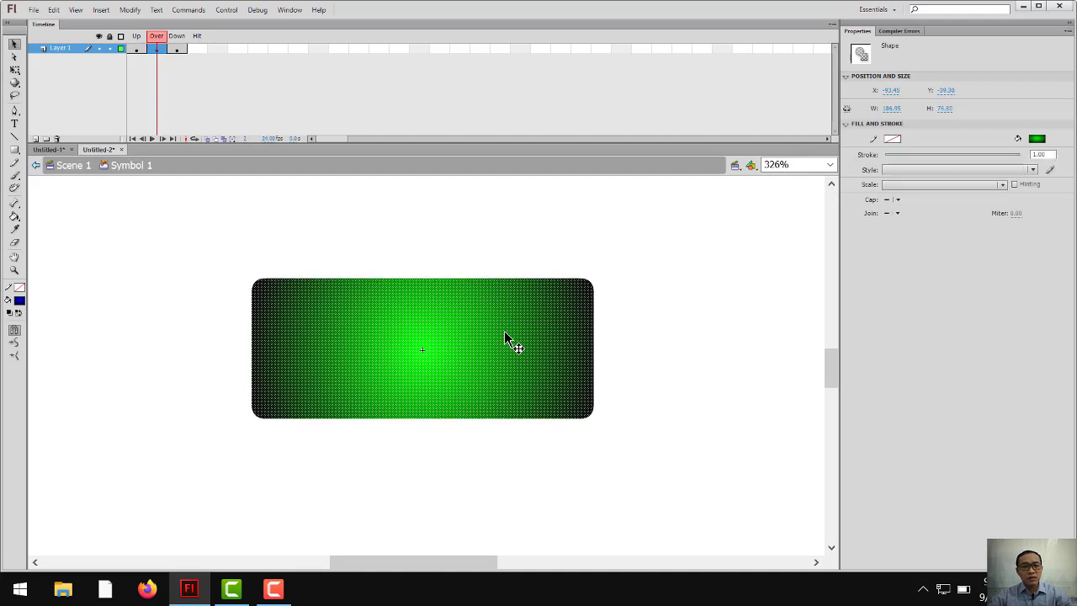
key("Right")
key("Right")
key("Right")
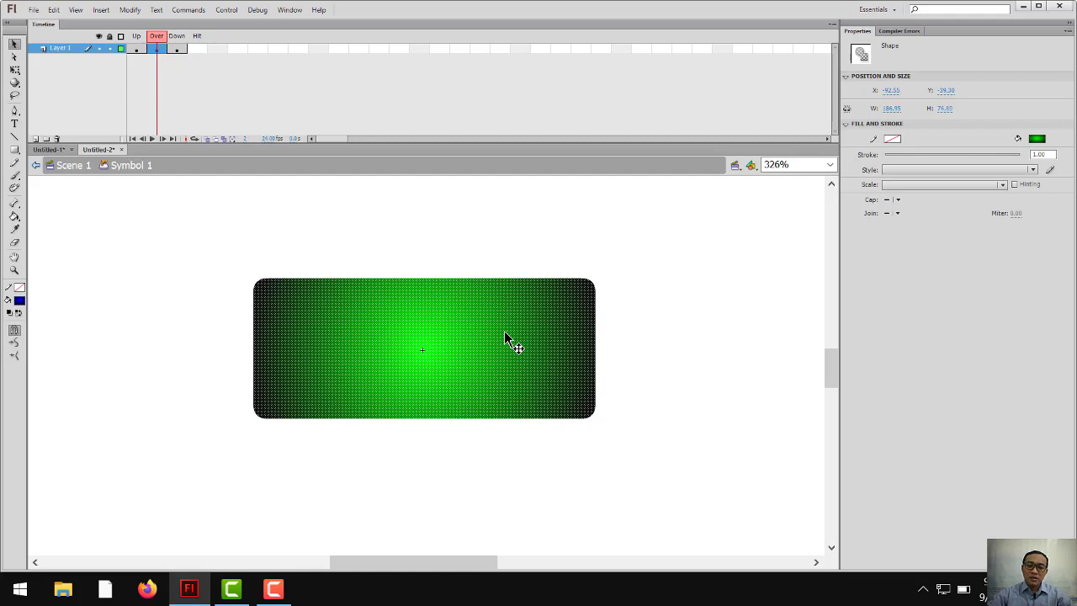
- Test the movie again to check how the button shifts between its Over and Down states, closing the preview when done
key("ctrl+Return")
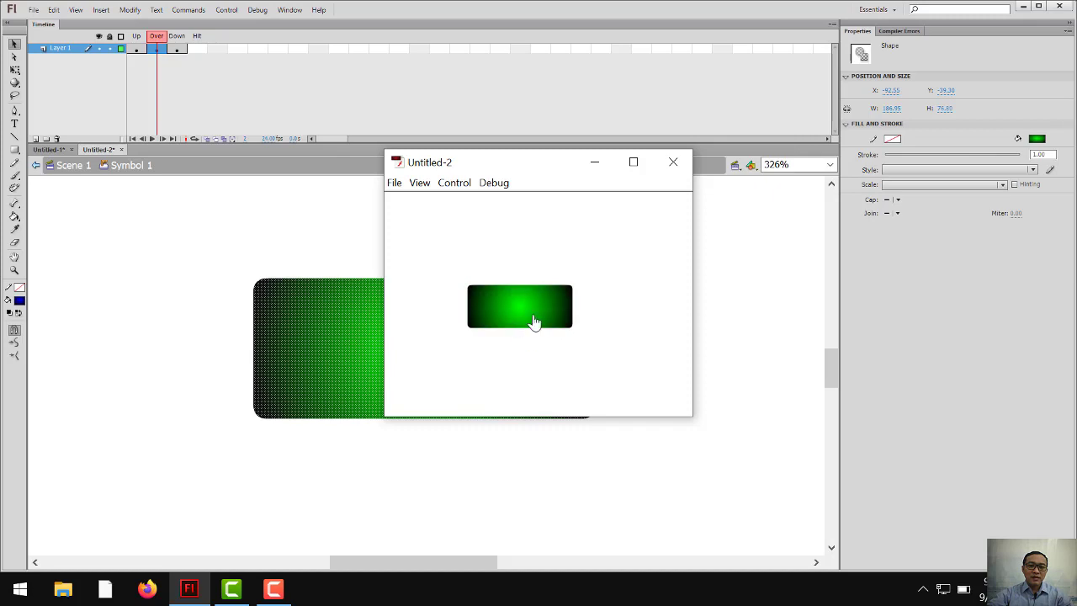
left_click(530, 322)
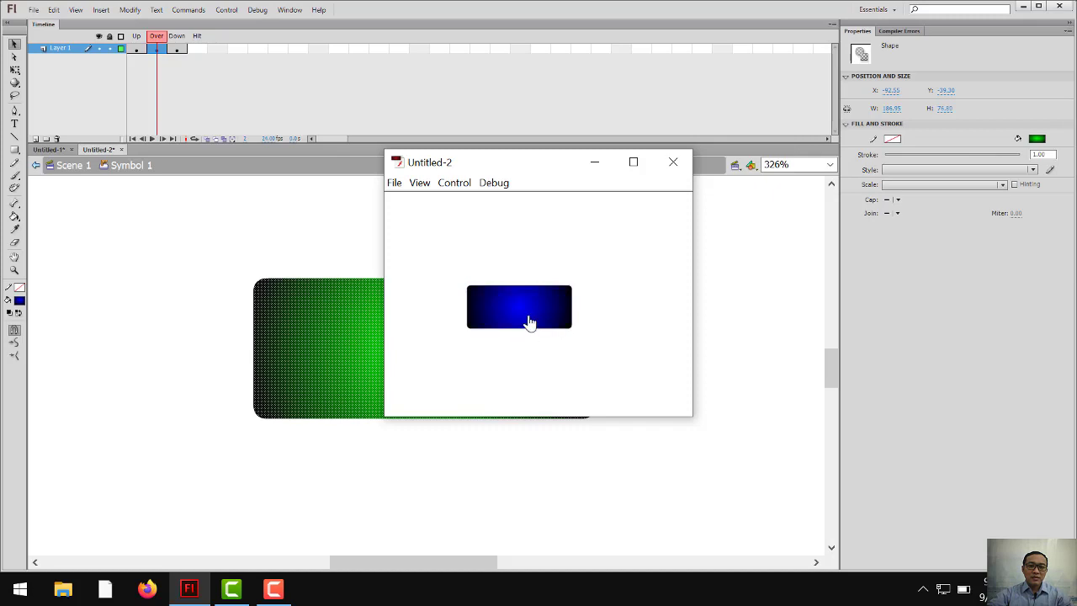
left_click(673, 161)
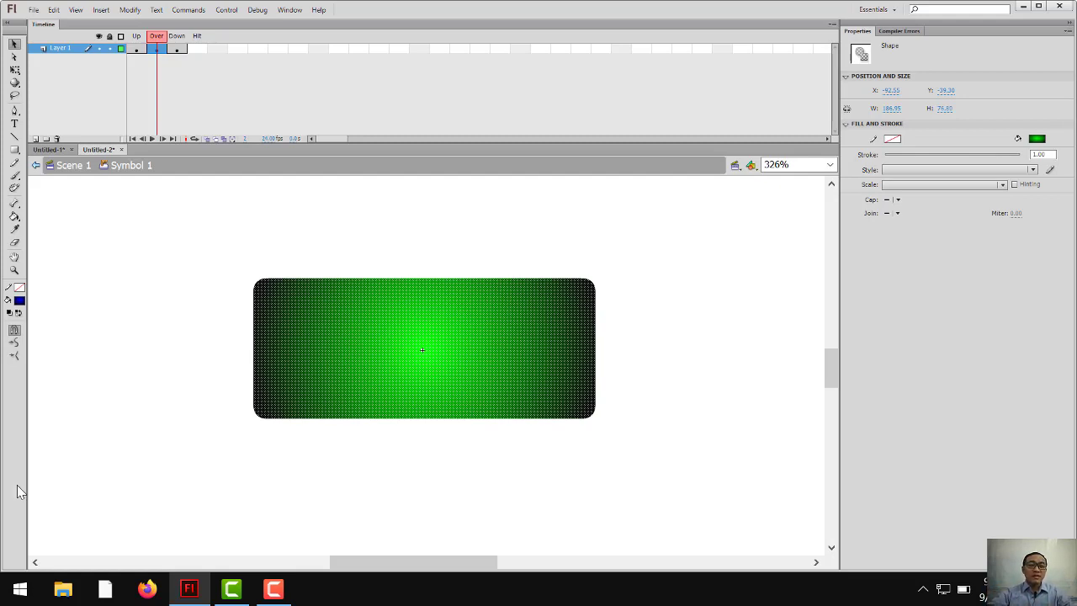
- Switch to the Untitled-1 document and preview the hover animation of its first button, closing the preview when done
left_click(48, 149)
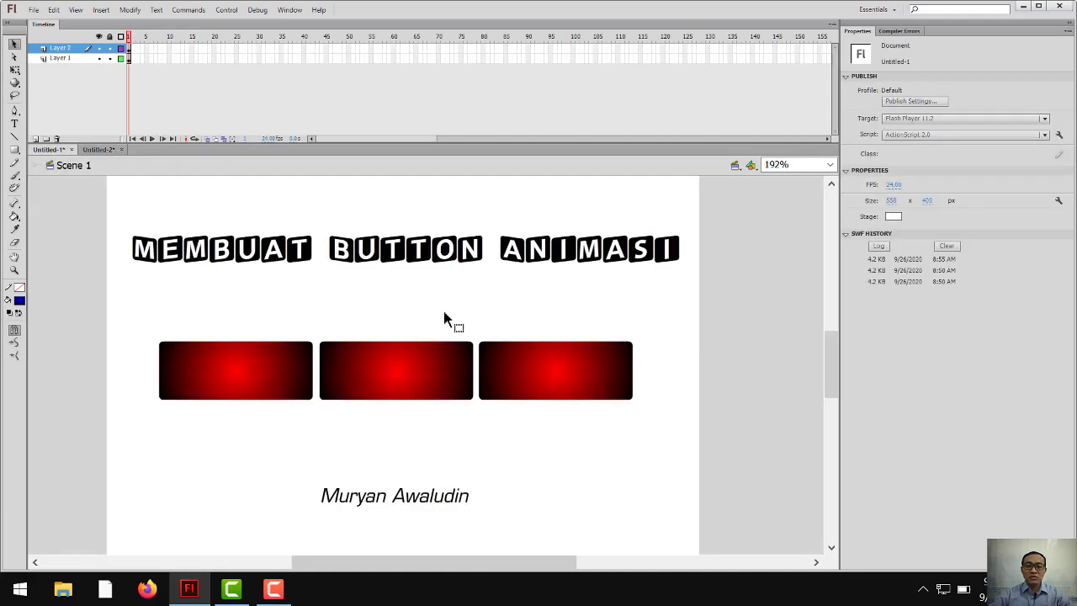
key("ctrl+Return")
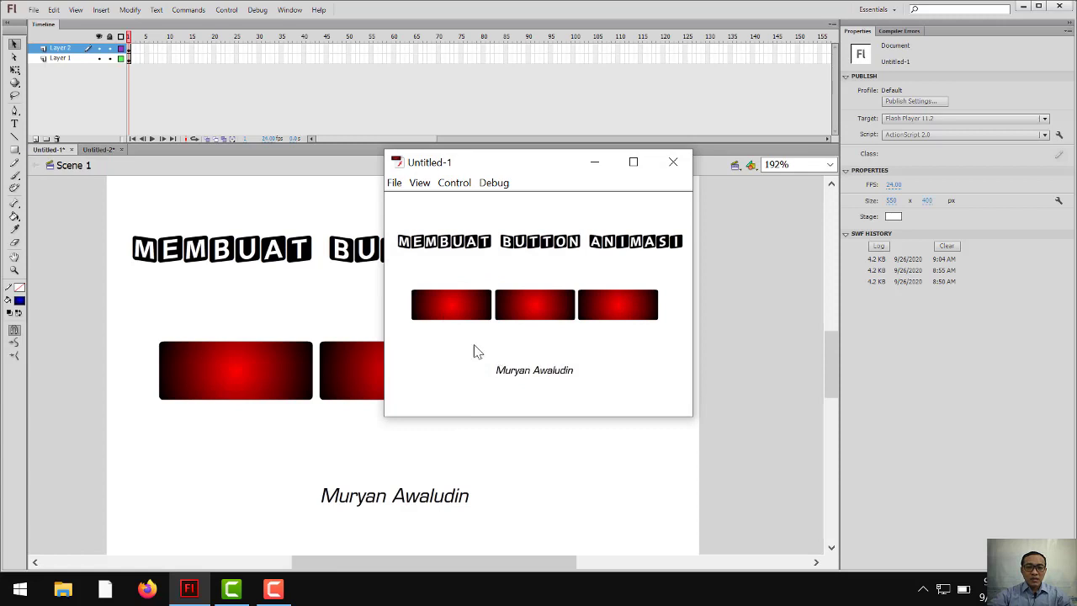
mouse_move(448, 312)
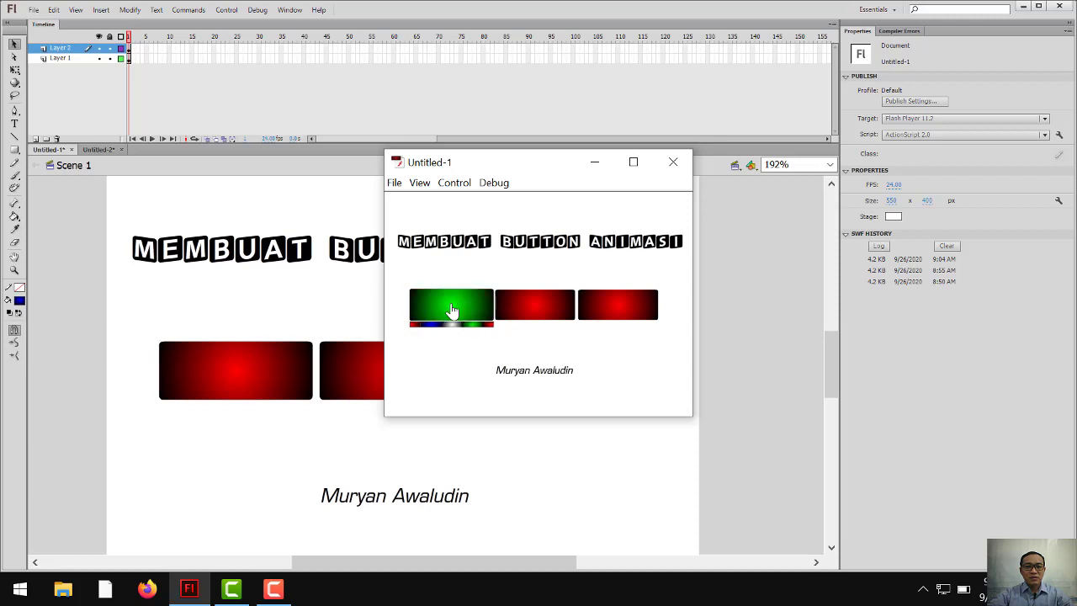
left_click(673, 162)
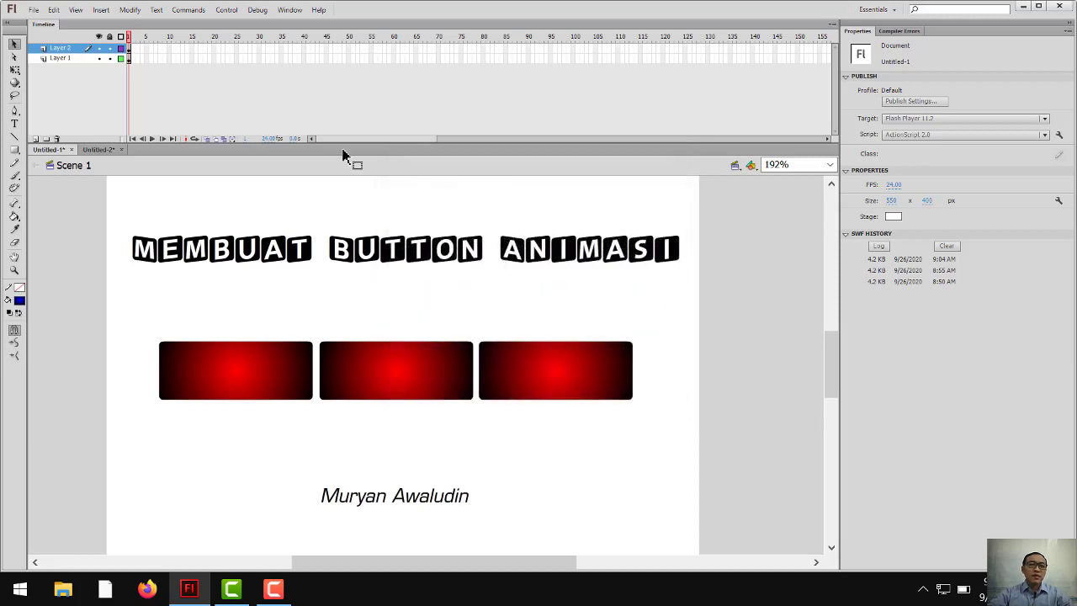
- Return to the Untitled-2 document and convert the Over frame's green rectangle to a Movie Clip symbol named Symbol 2
left_click(96, 150)
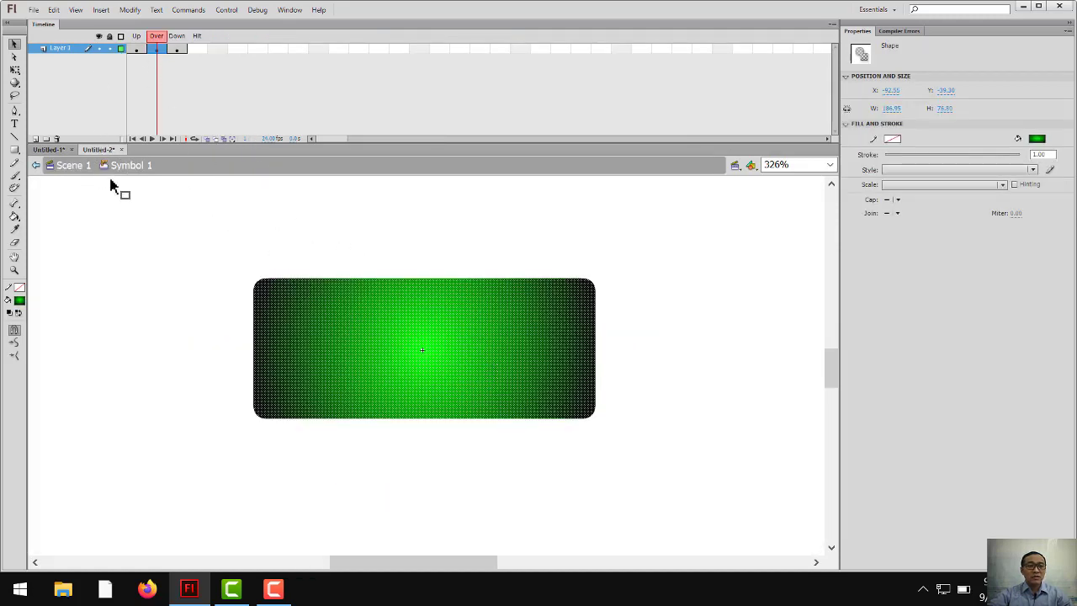
left_click(160, 50)
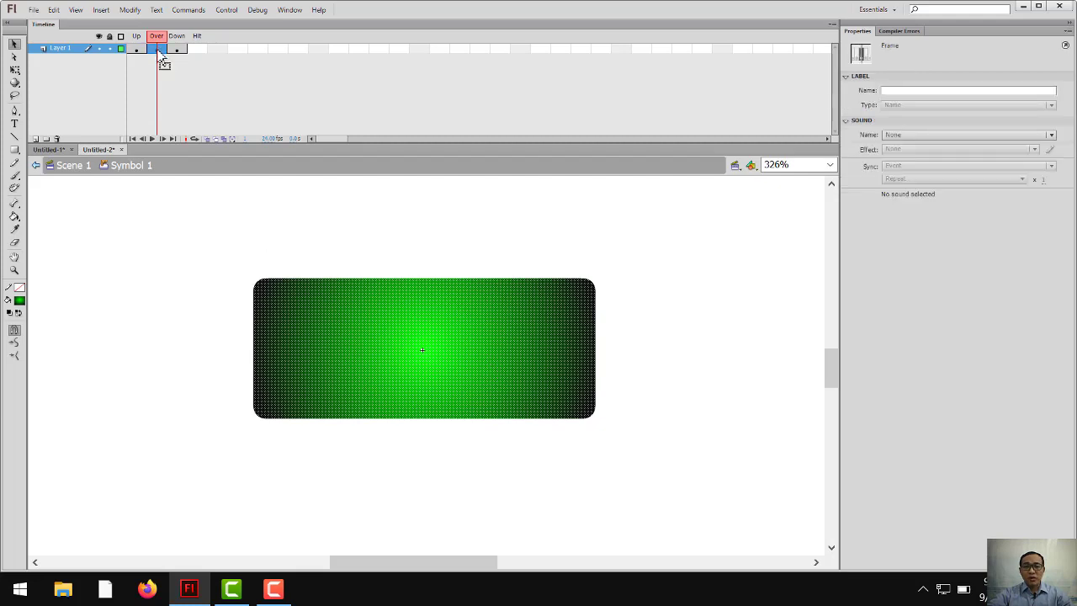
left_click(439, 438)
left_click(157, 50)
left_click(425, 362)
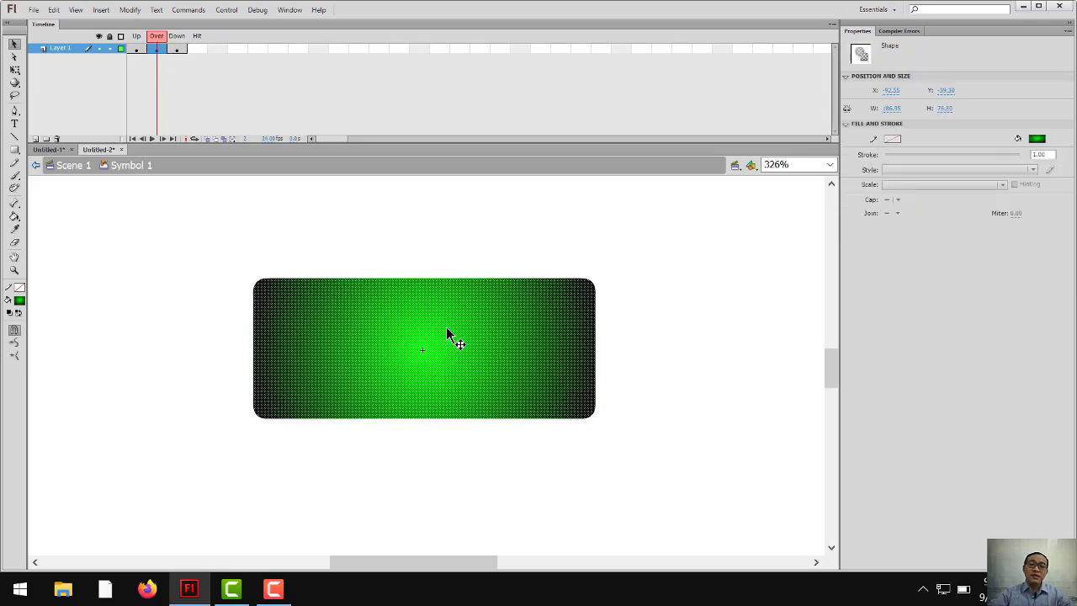
right_click(448, 333)
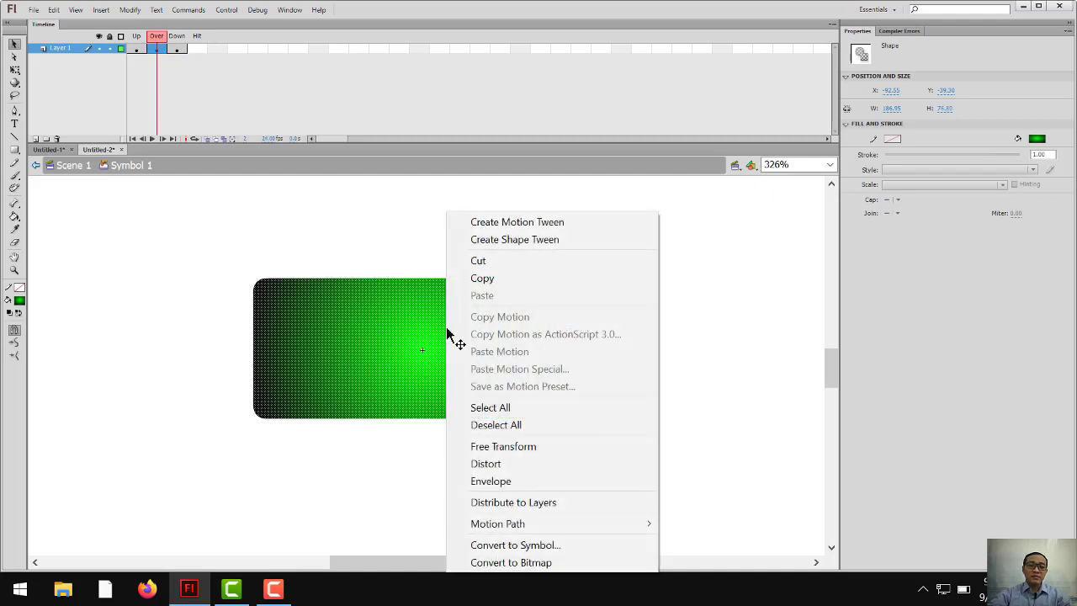
left_click(521, 551)
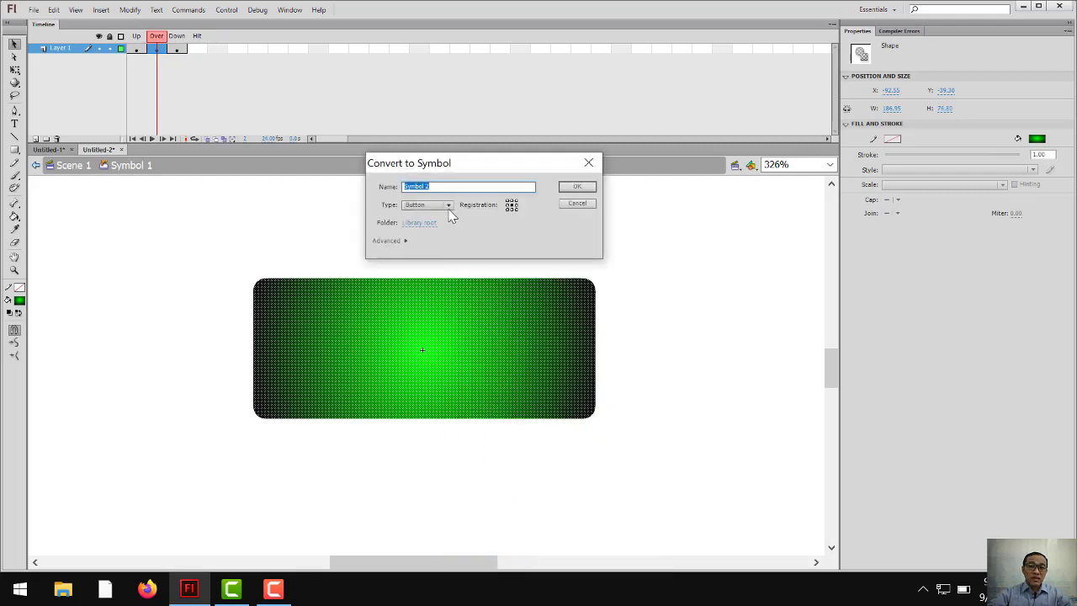
left_click(450, 205)
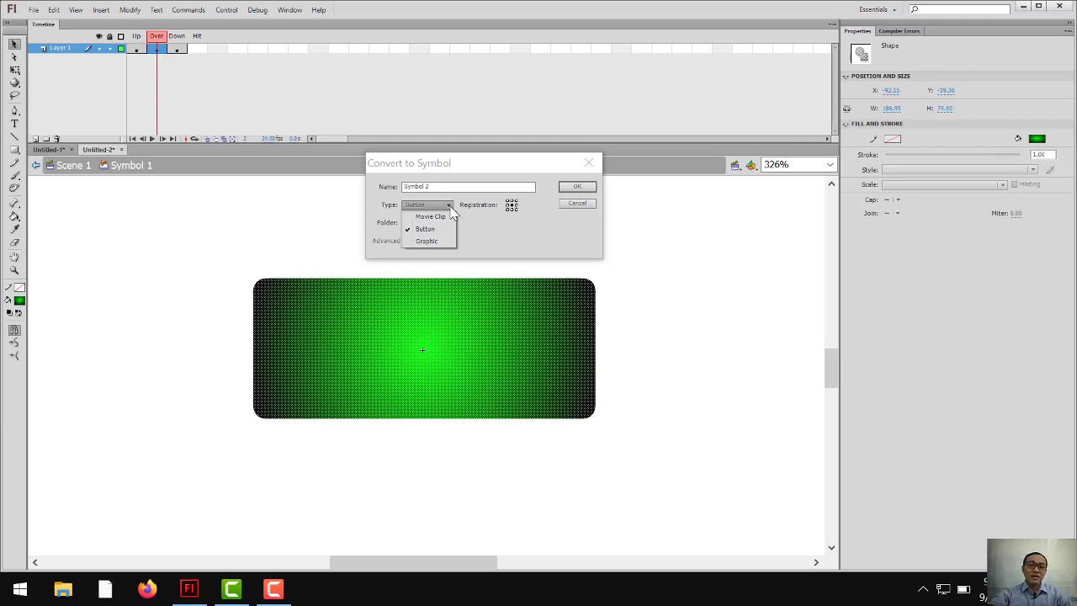
left_click(427, 217)
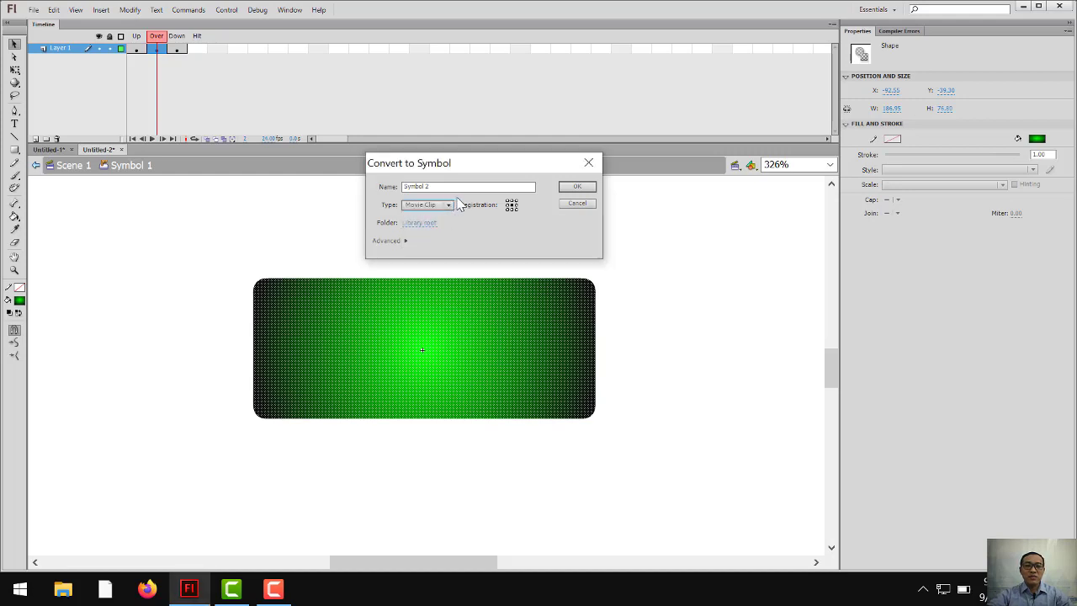
left_click(585, 192)
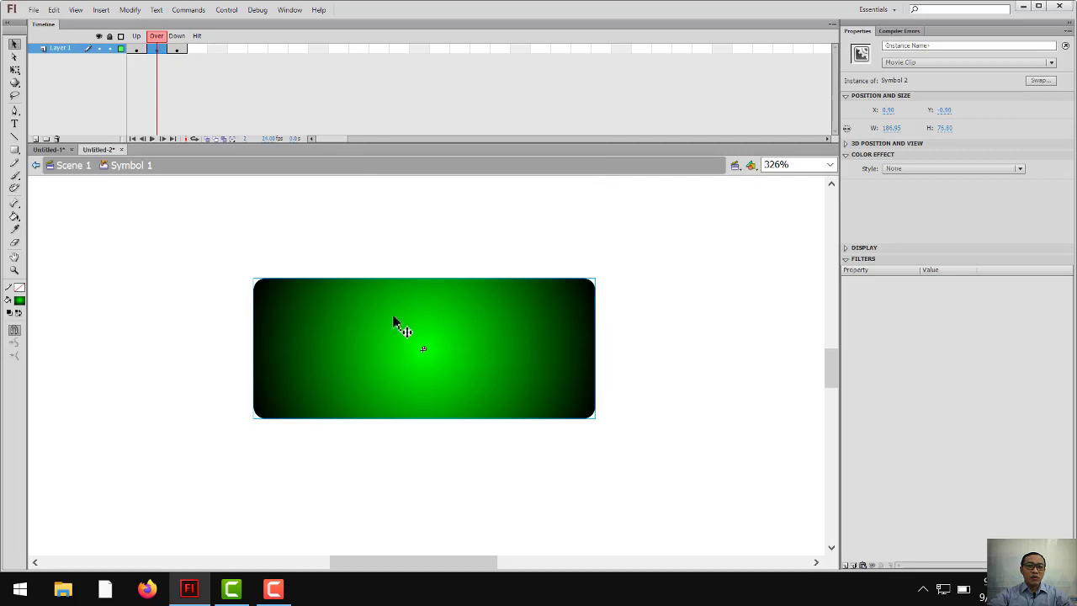
- Inside the Symbol 2 movie clip, add a new layer and set all of the Rectangle tool's corner radii to 0
double_click(462, 357)
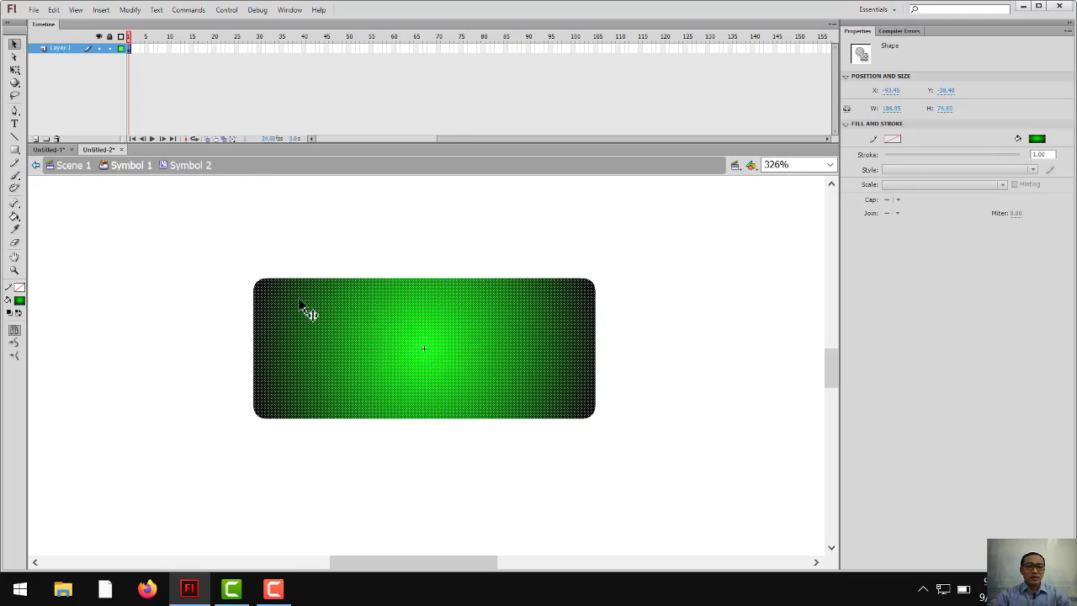
left_click(34, 139)
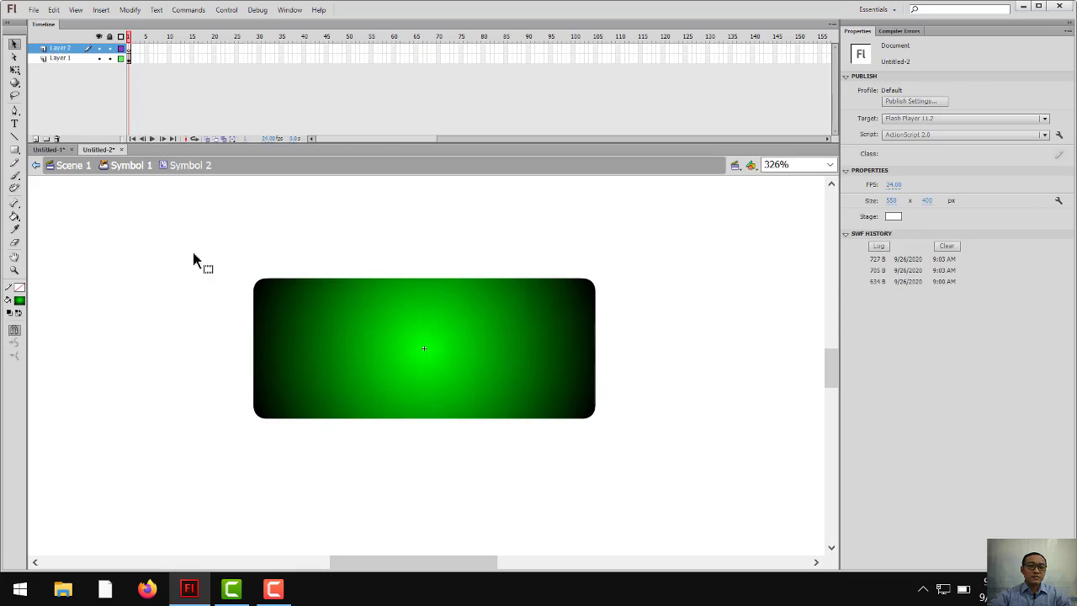
left_click(14, 151)
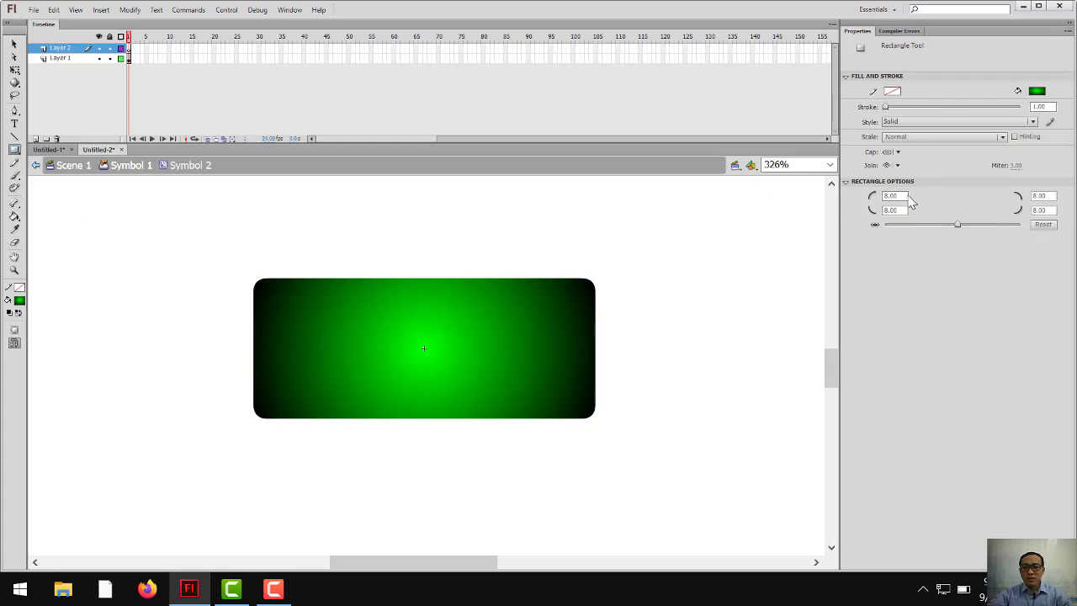
left_click(903, 196)
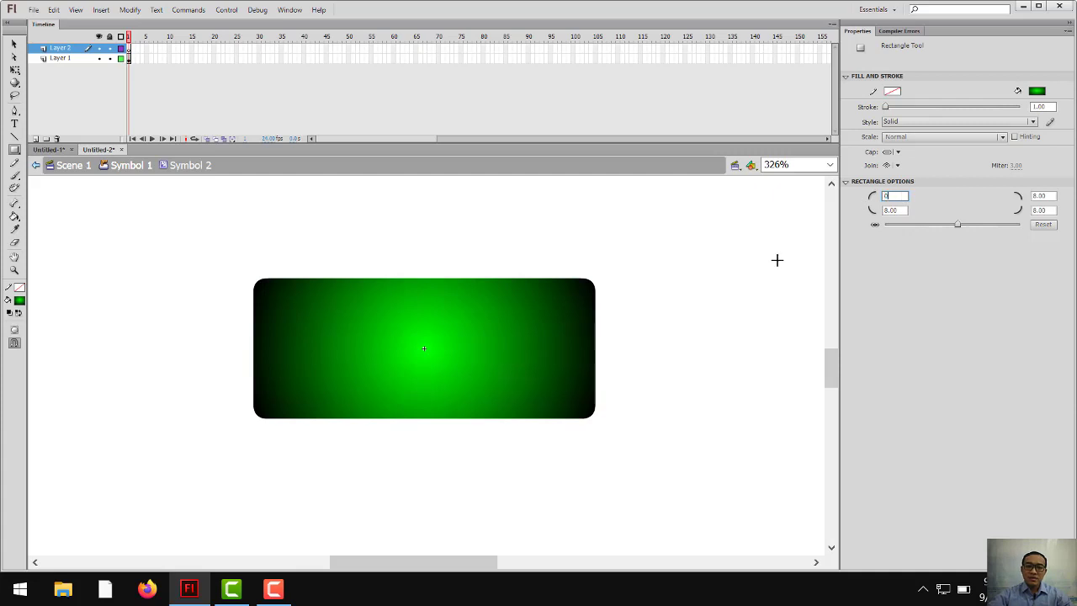
type("0")
key("Return")
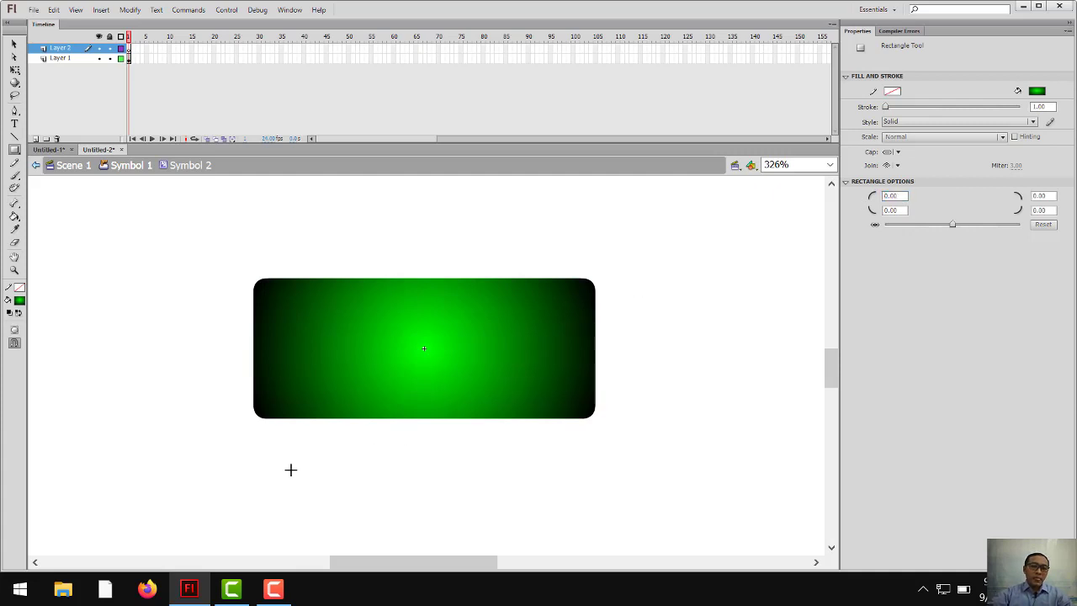
- Draw a small square-cornered green gradient rectangle, about 34 by 10 px, just below the lower-left corner of the large green rectangle
left_click_drag(210, 234, 558, 465)
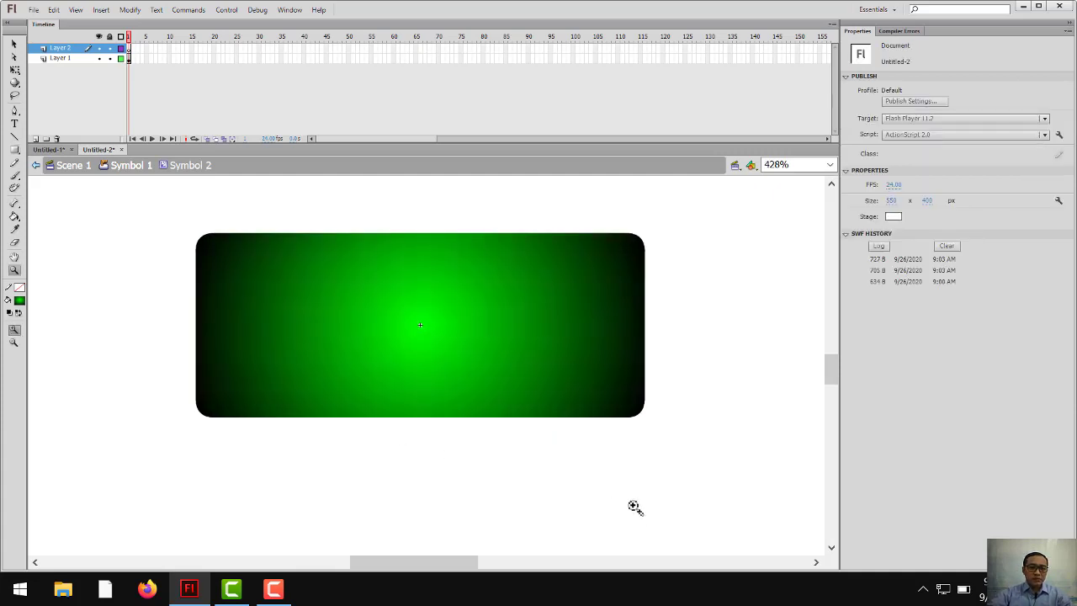
left_click_drag(175, 308, 707, 468)
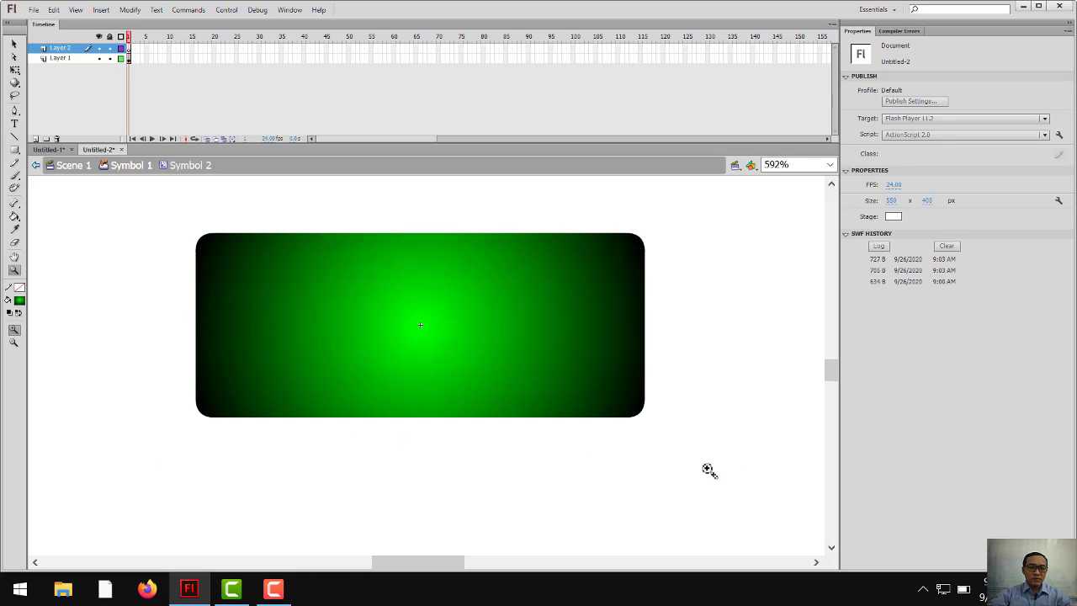
left_click_drag(364, 371, 415, 375)
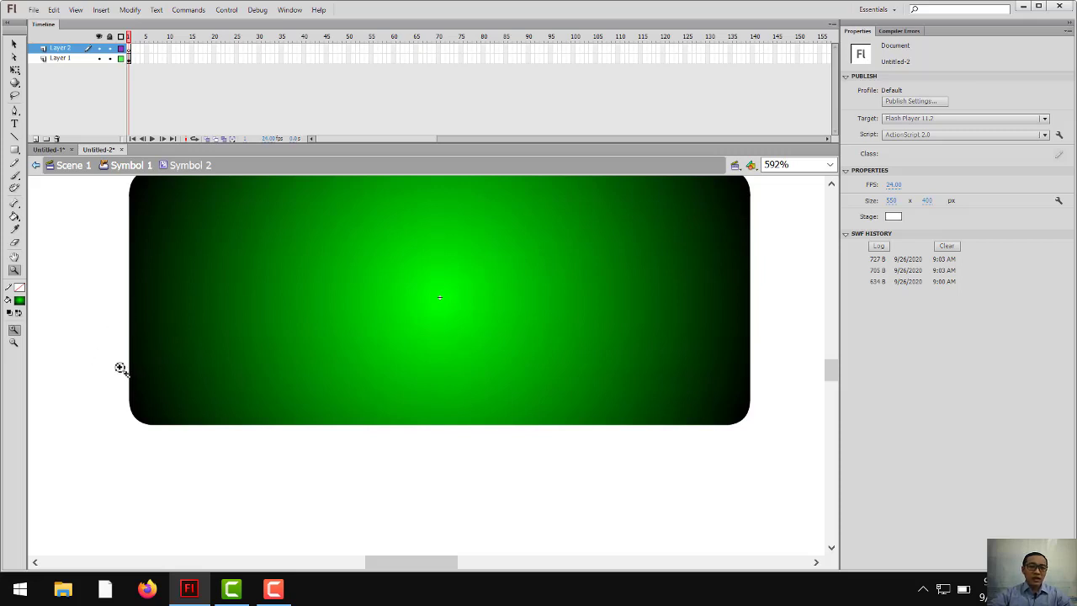
left_click(211, 378, "alt")
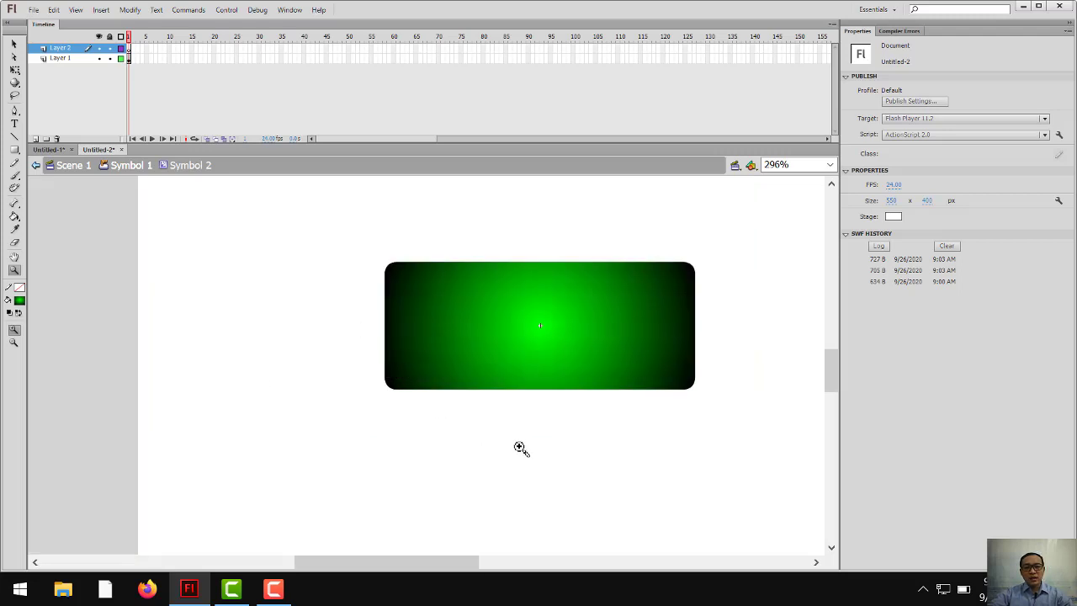
left_click(672, 428)
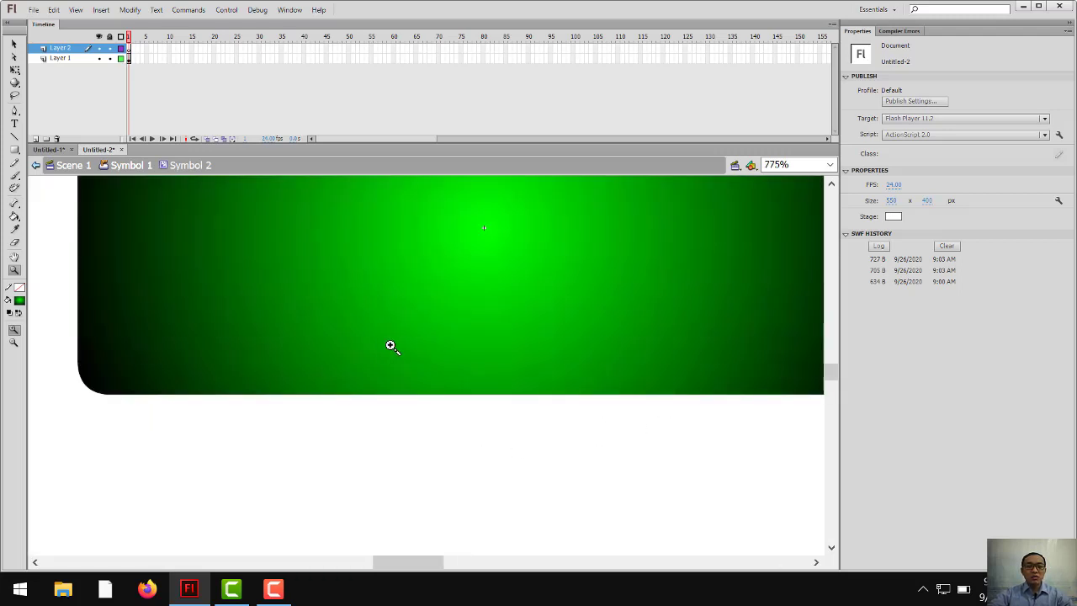
left_click_drag(345, 335, 392, 402)
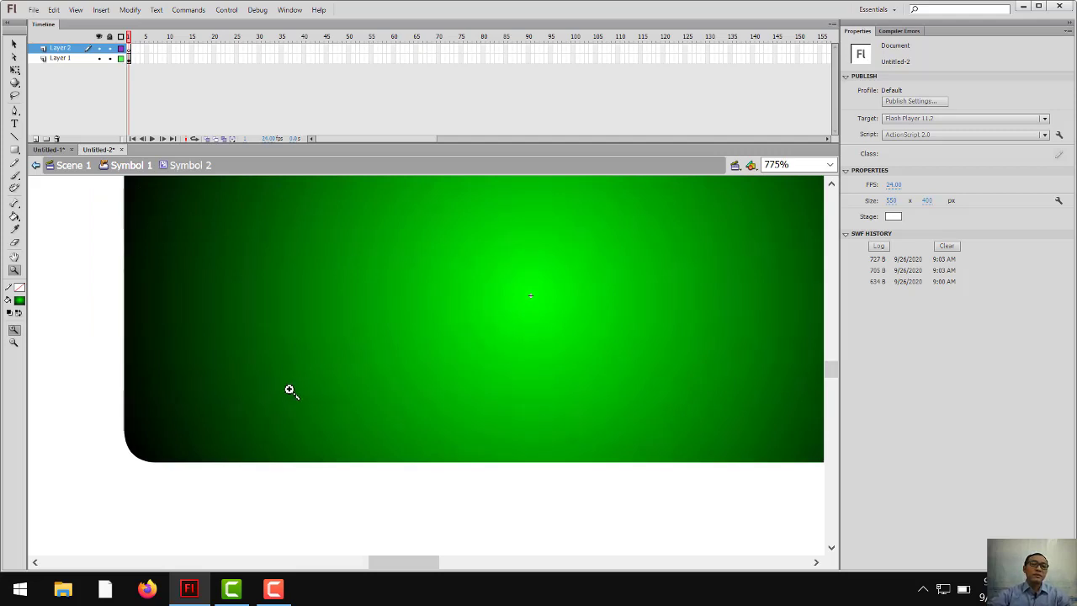
left_click_drag(491, 449, 421, 380)
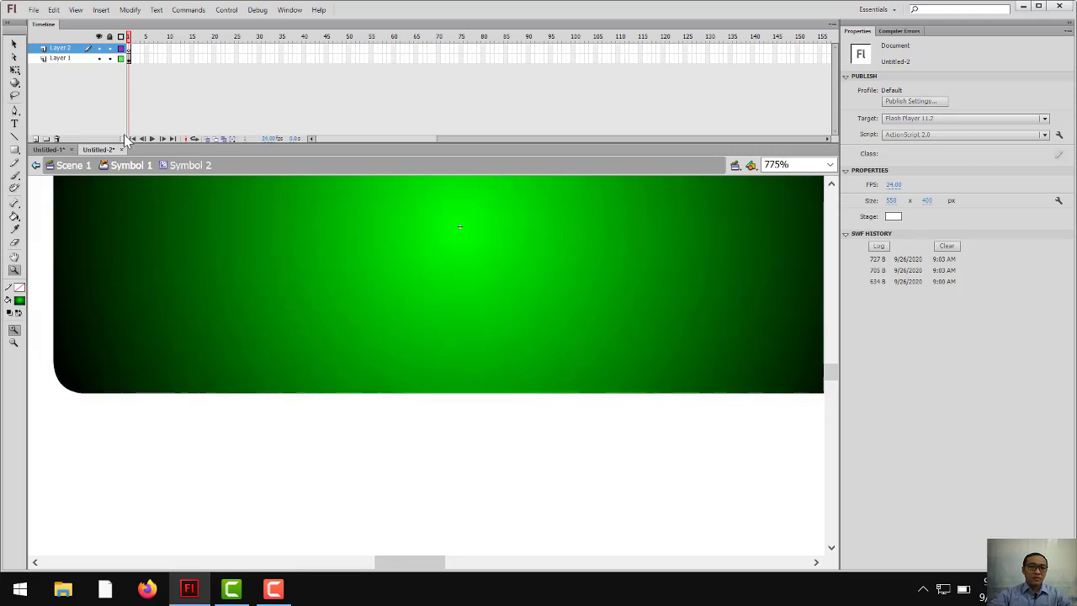
left_click(15, 147)
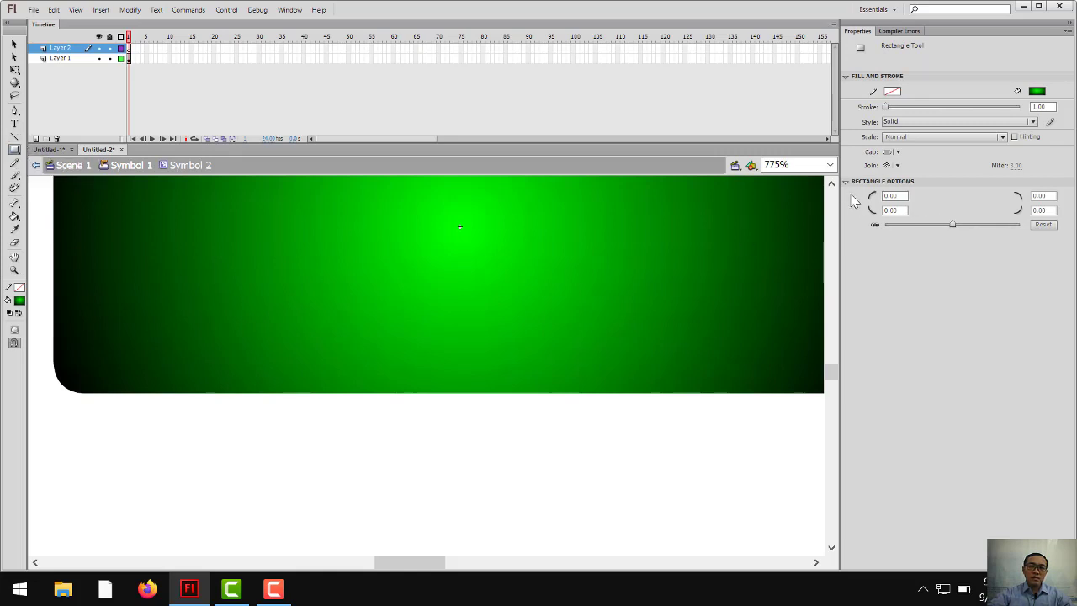
left_click_drag(52, 400, 202, 444)
key("ctrl+minus")
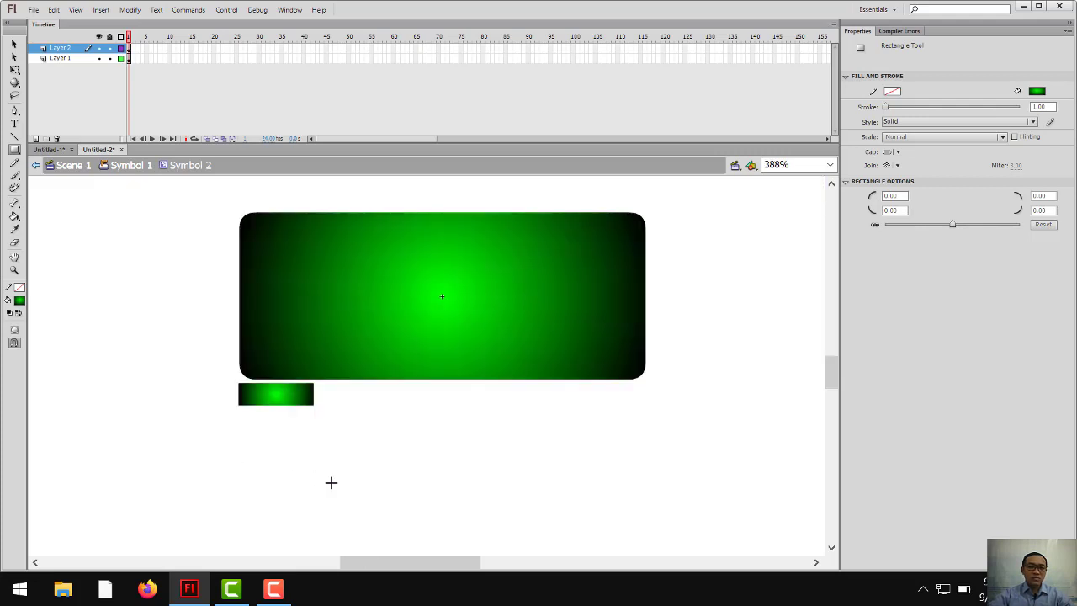
- Try placing a copy of the small green bar directly beside the original, undoing each attempt
left_click(14, 44)
left_click(287, 403)
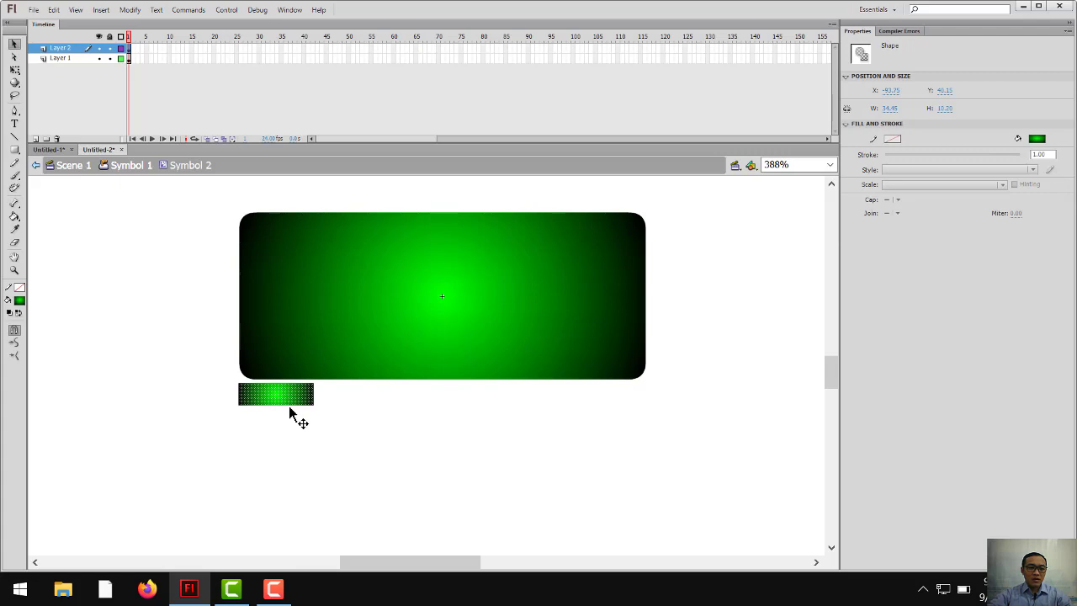
left_click_drag(295, 404, 372, 407)
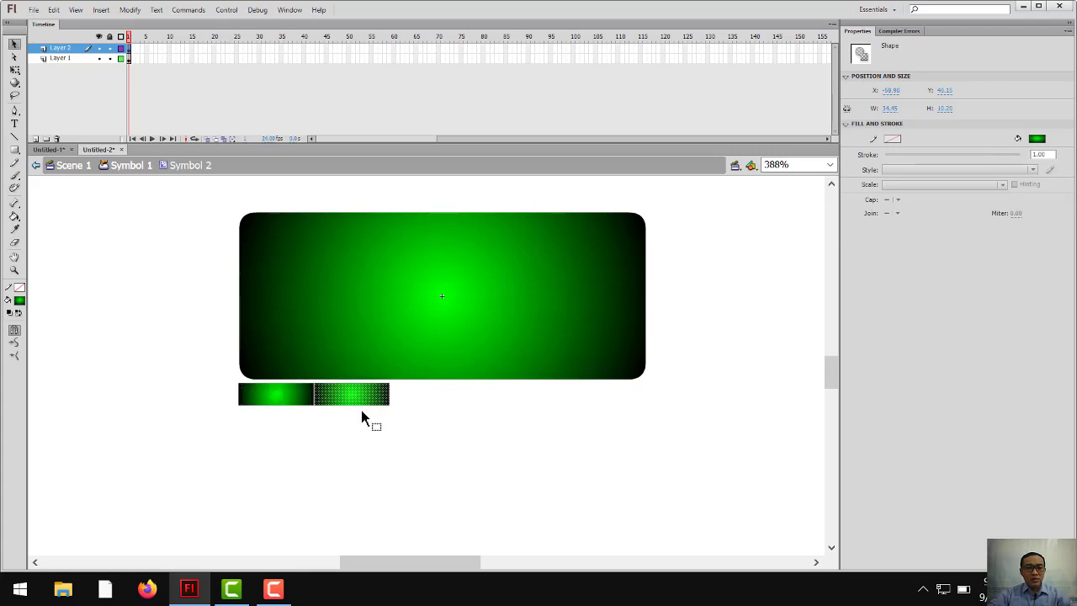
key("ctrl+z")
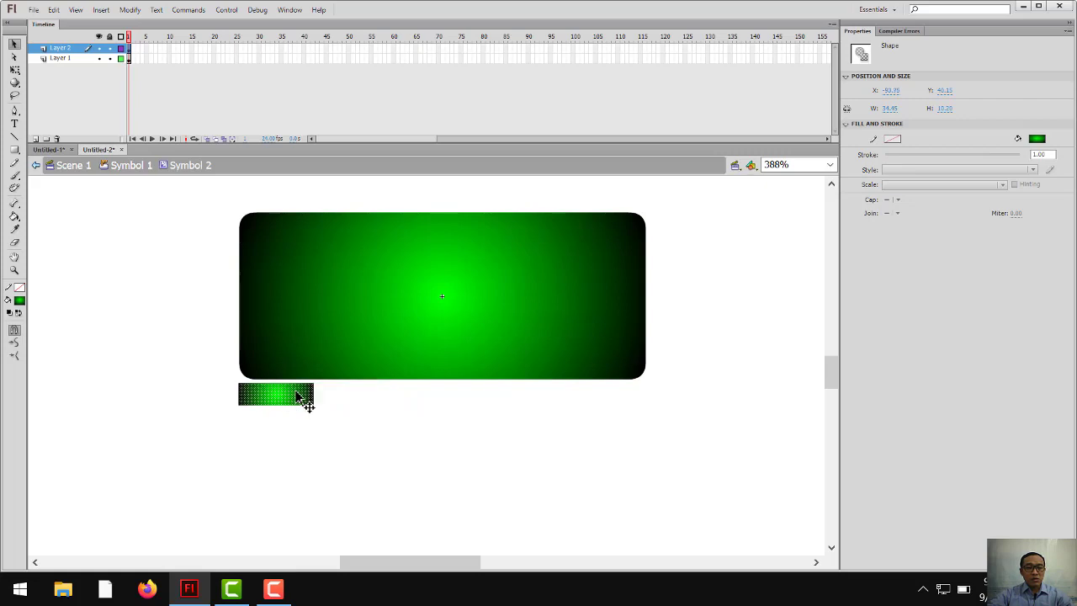
key("ctrl+v")
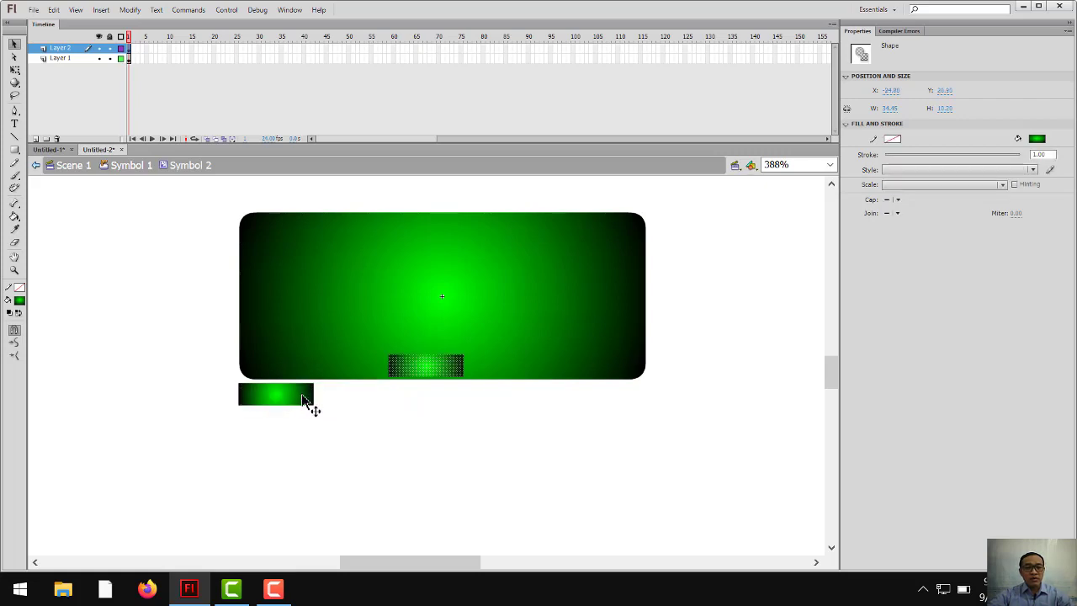
left_click_drag(395, 368, 344, 393)
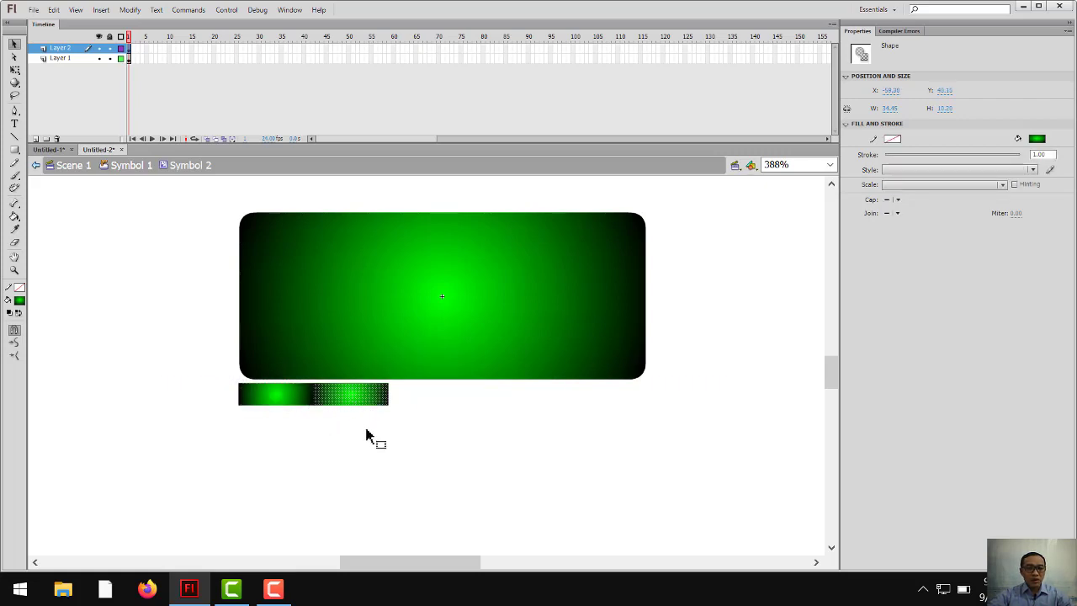
key("ctrl+z")
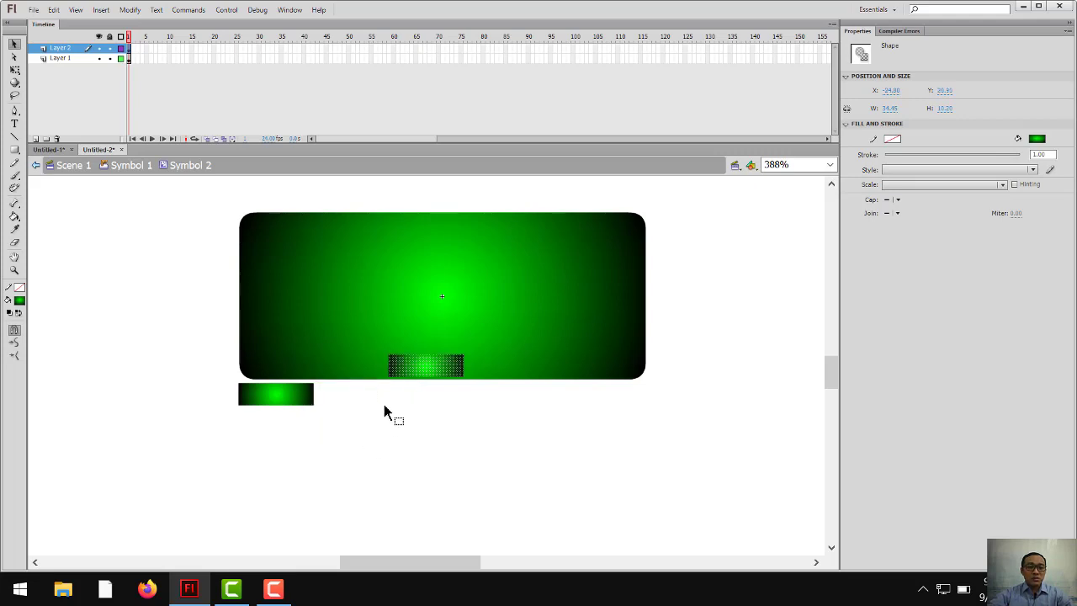
key("ctrl+z")
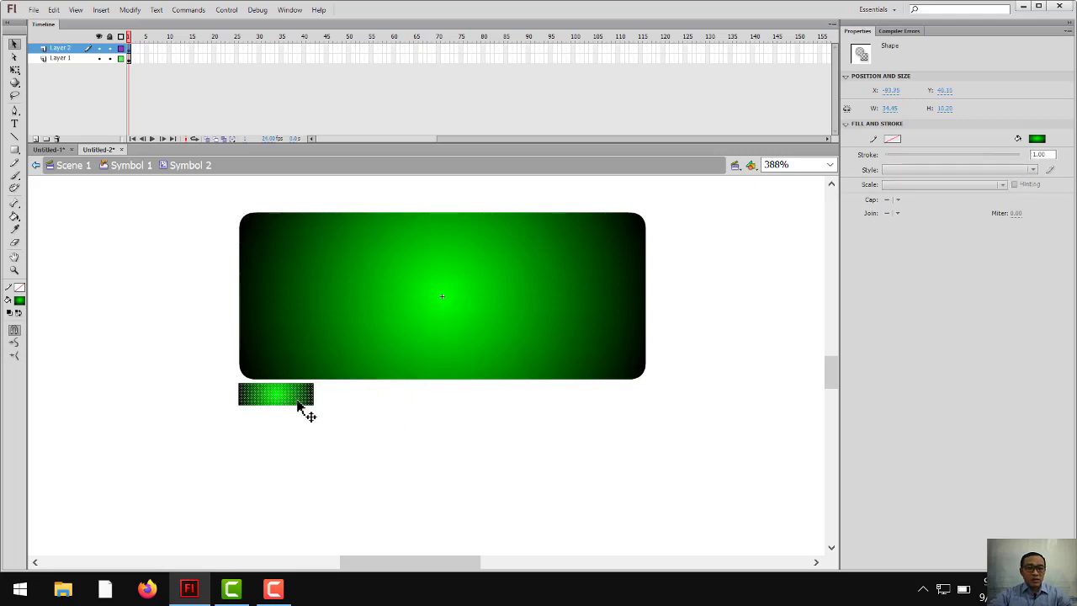
left_click(313, 421)
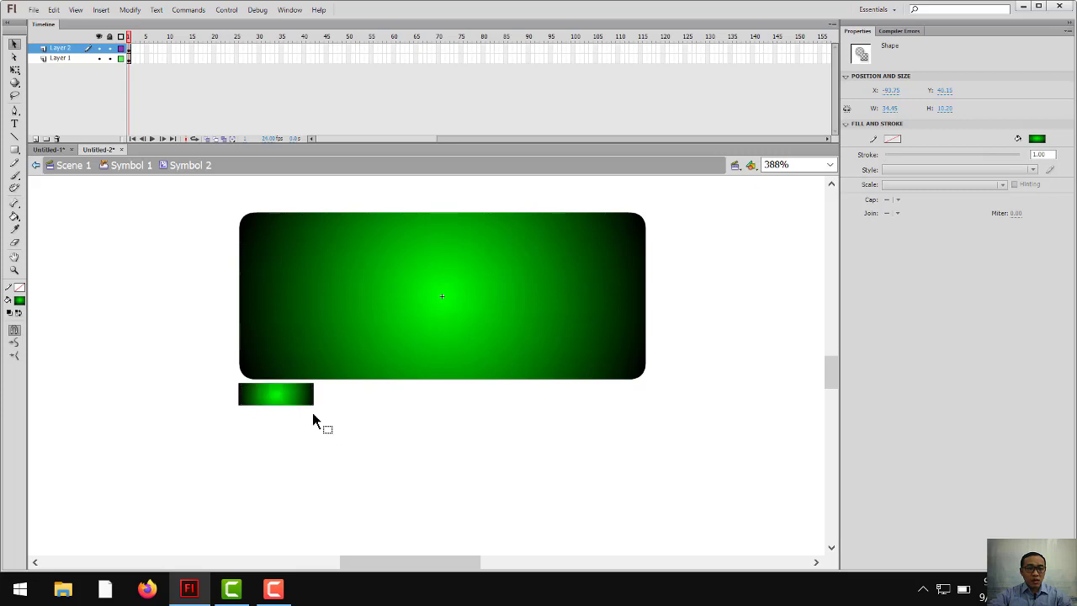
left_click(299, 399)
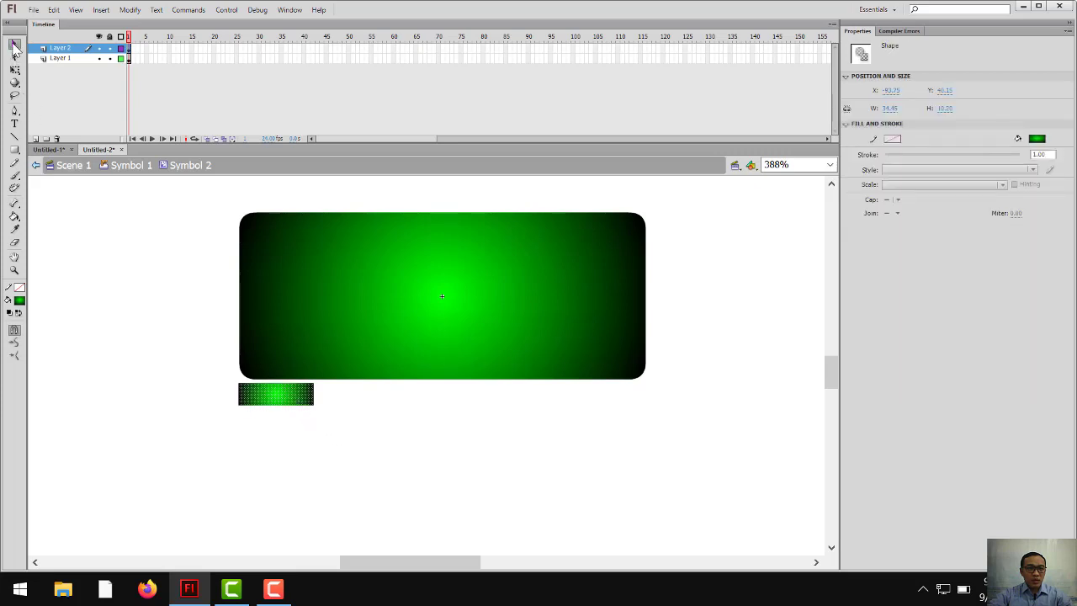
left_click(285, 432)
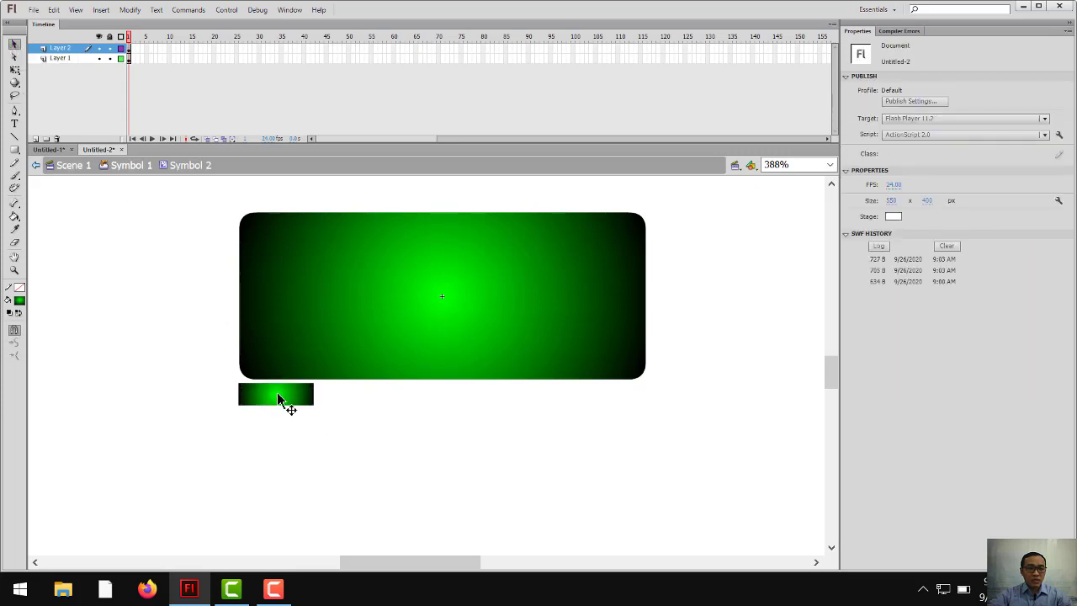
- Duplicate the small green bar and place the copy flush against the original's right end
left_click(277, 393)
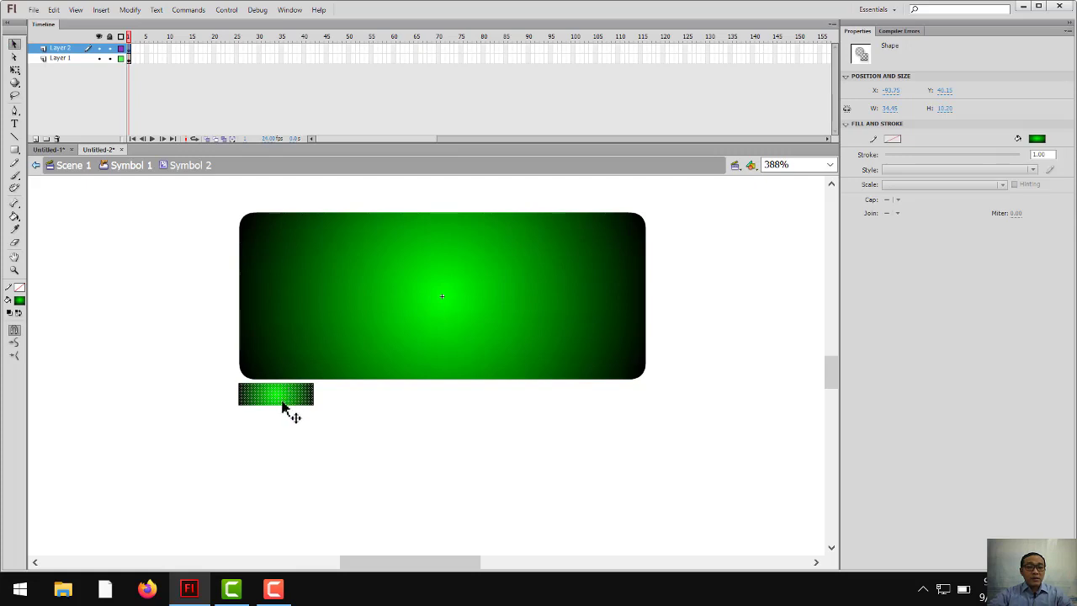
key("alt")
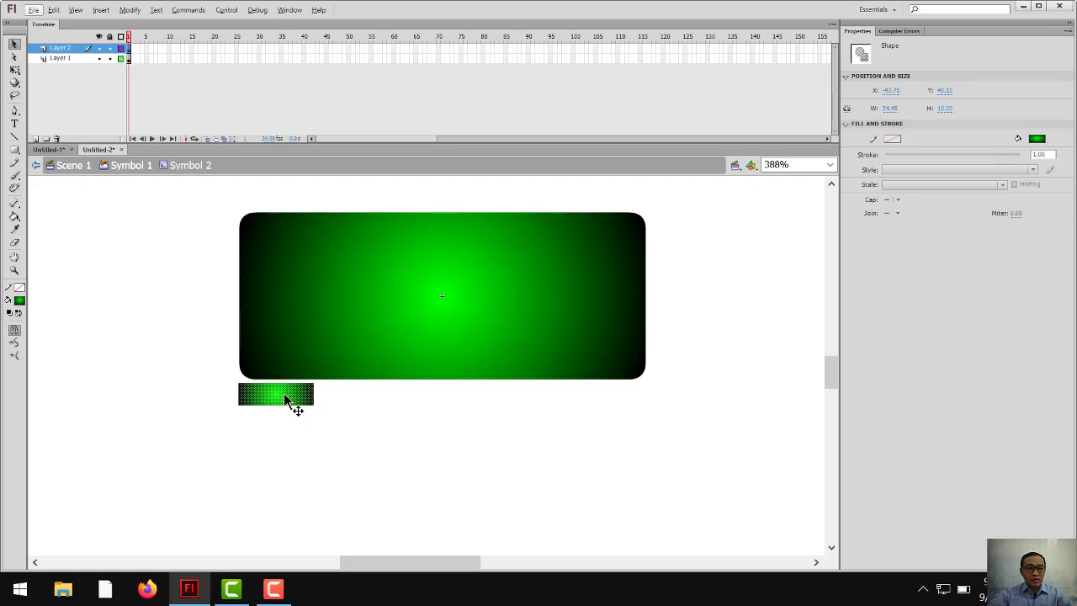
key("alt")
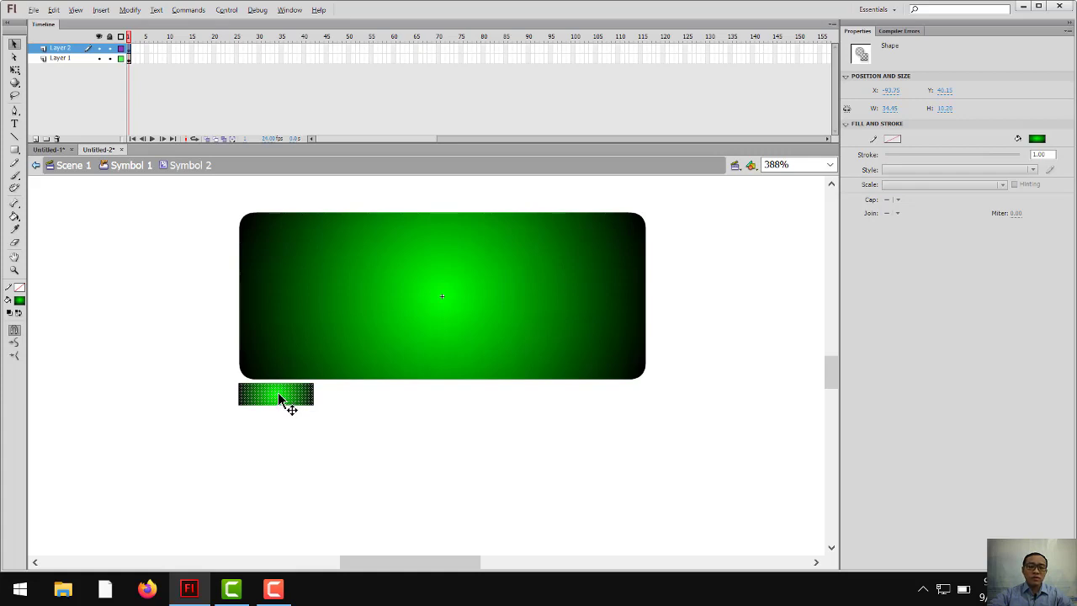
left_click_drag(278, 393, 355, 393)
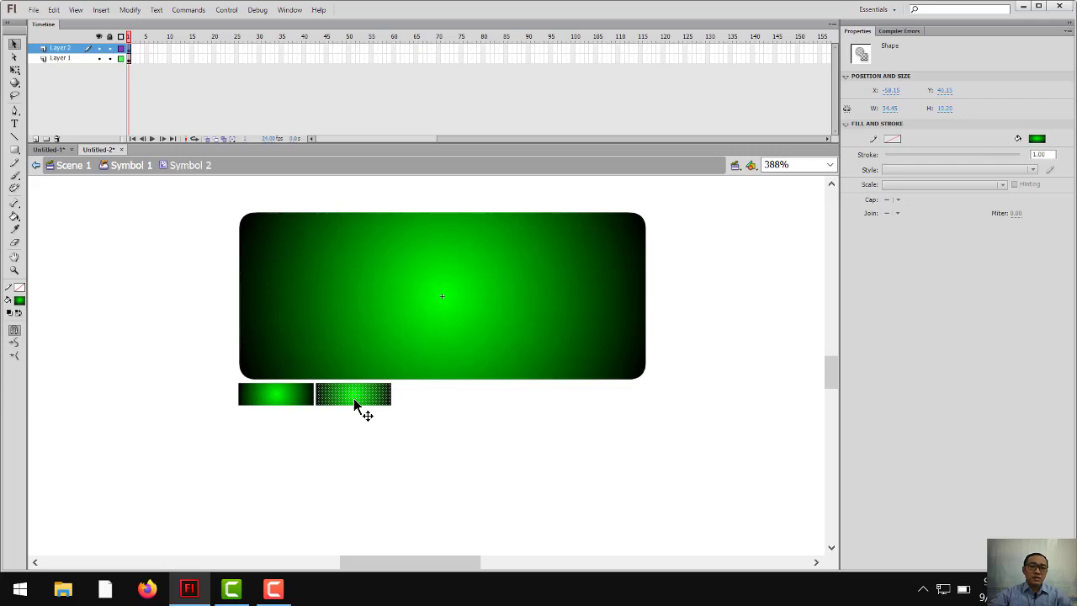
key("Left")
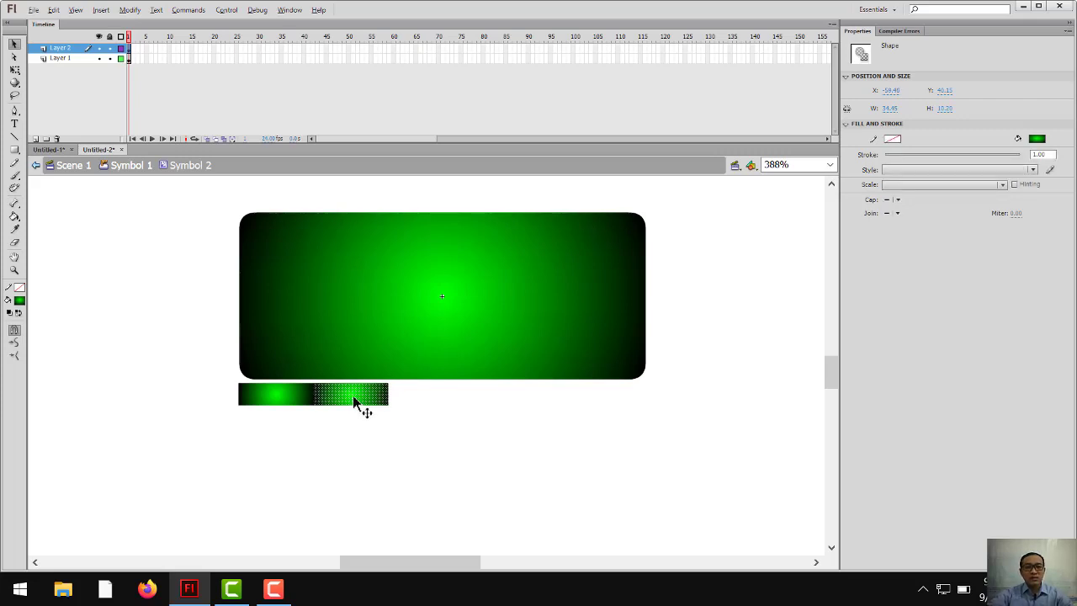
- Change the duplicated bar's fill to the red radial gradient
key("alt")
left_click(19, 308)
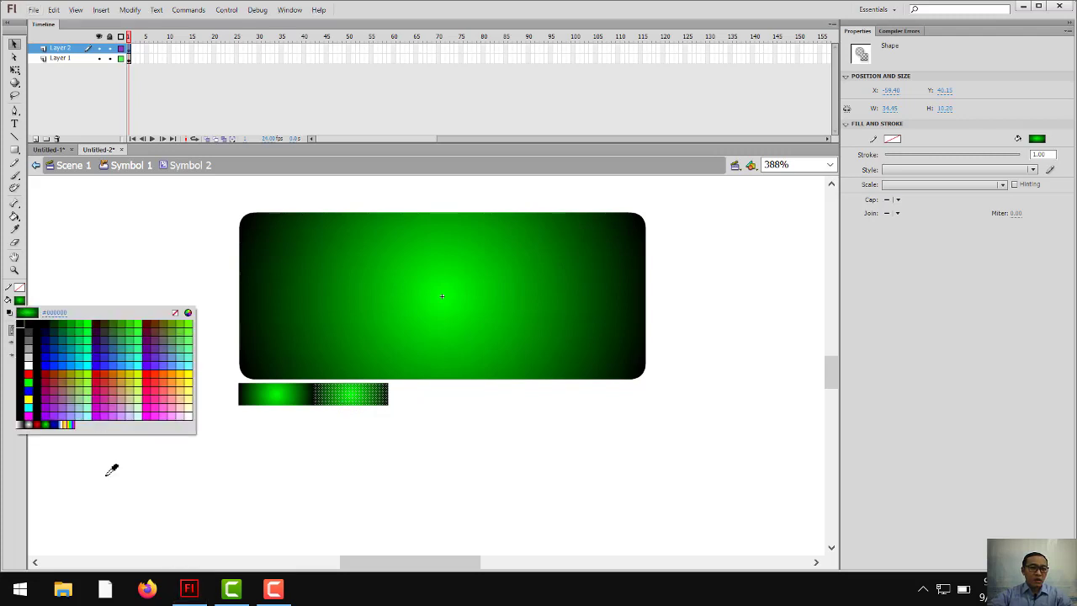
left_click(38, 429)
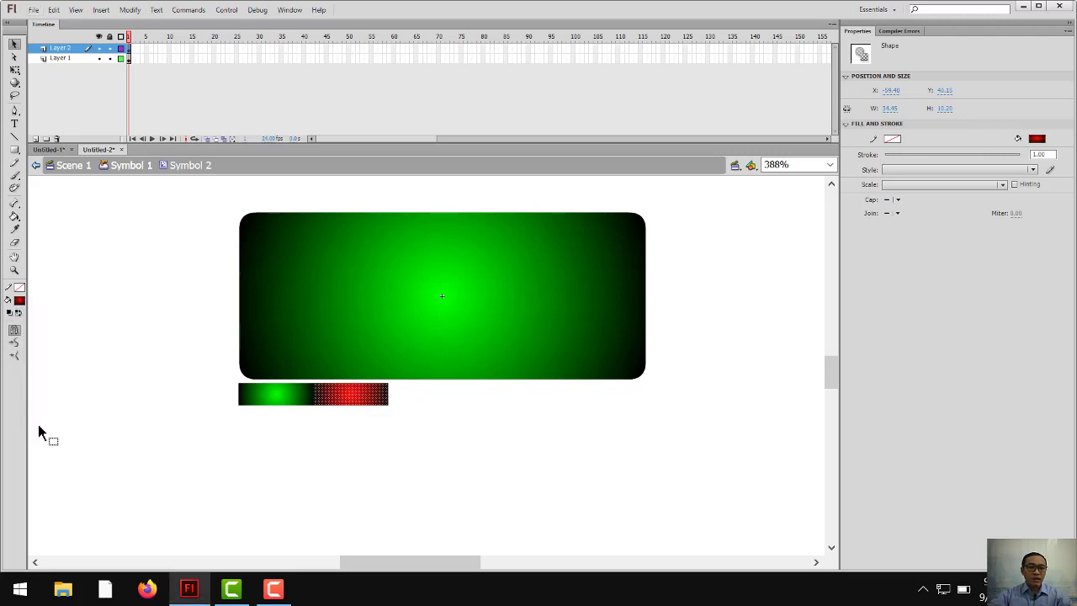
left_click(425, 429)
left_click(366, 401)
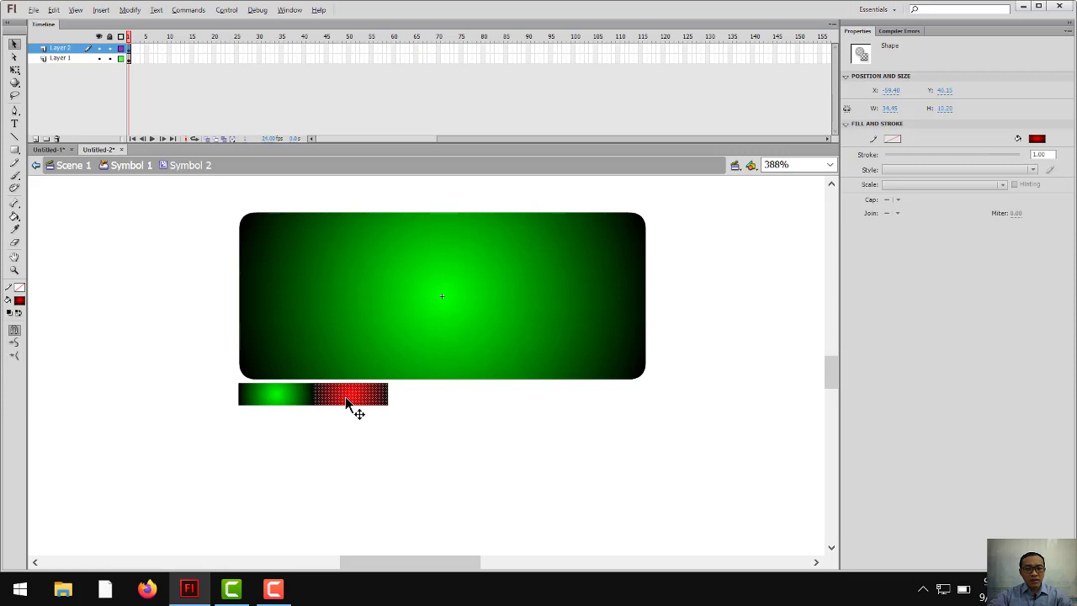
- Duplicate the red bar flush to its right and fill the copy with the white-to-black radial gradient
left_click_drag(345, 397, 428, 398)
left_click(19, 300)
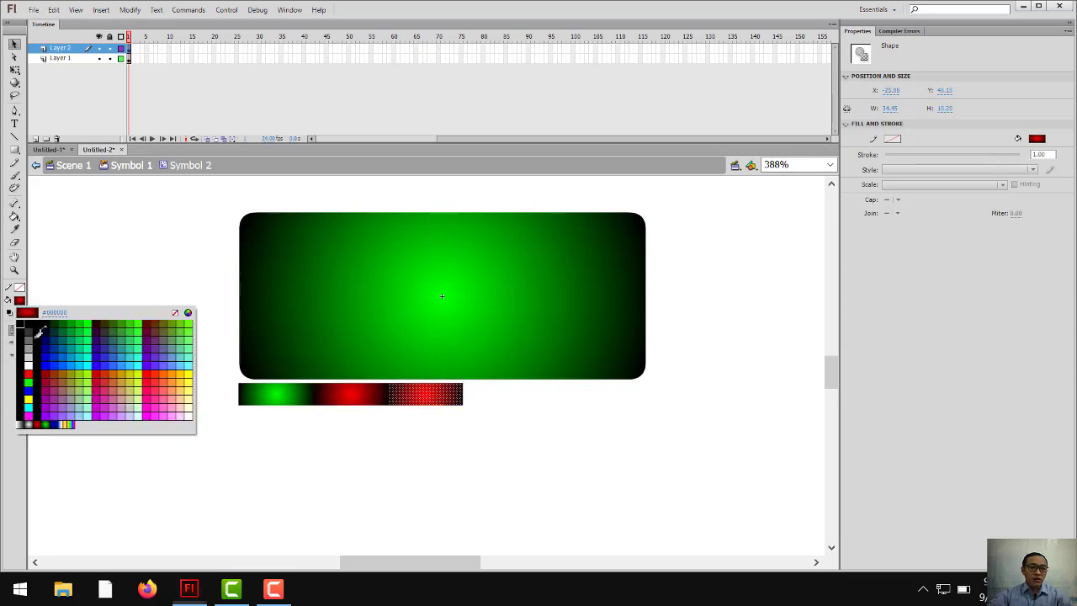
left_click(28, 424)
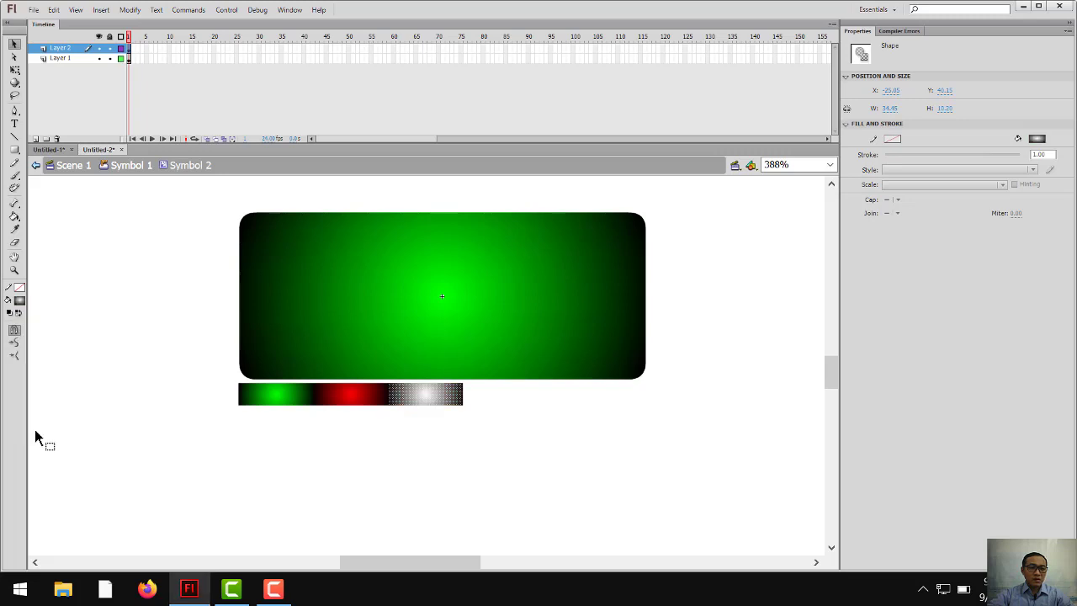
- Duplicate the white gradient bar flush to its right and fill the copy with the blue radial gradient
left_click_drag(435, 402, 510, 401)
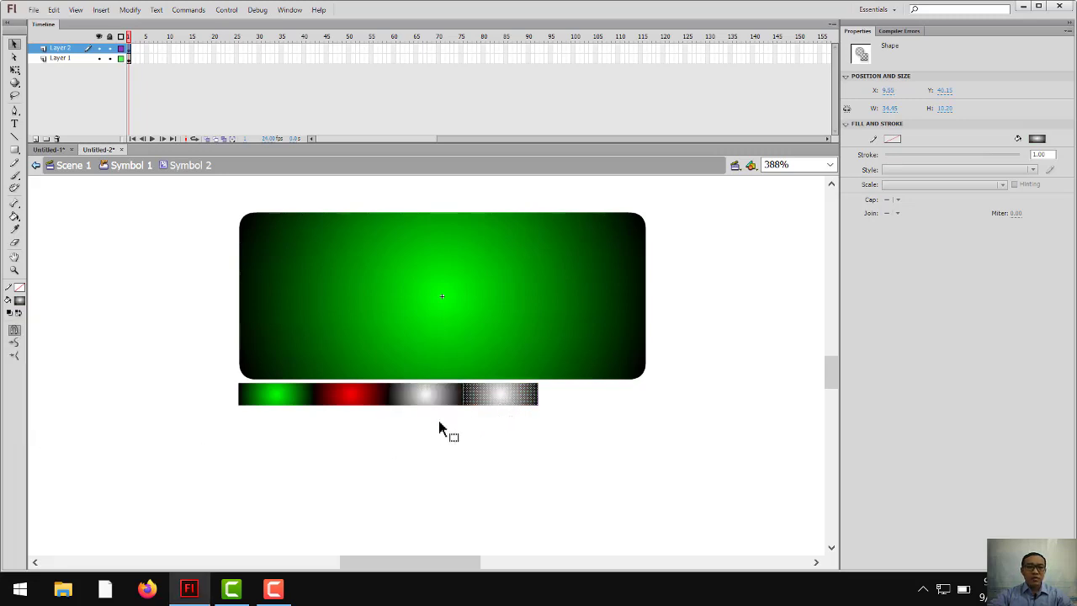
left_click(19, 301)
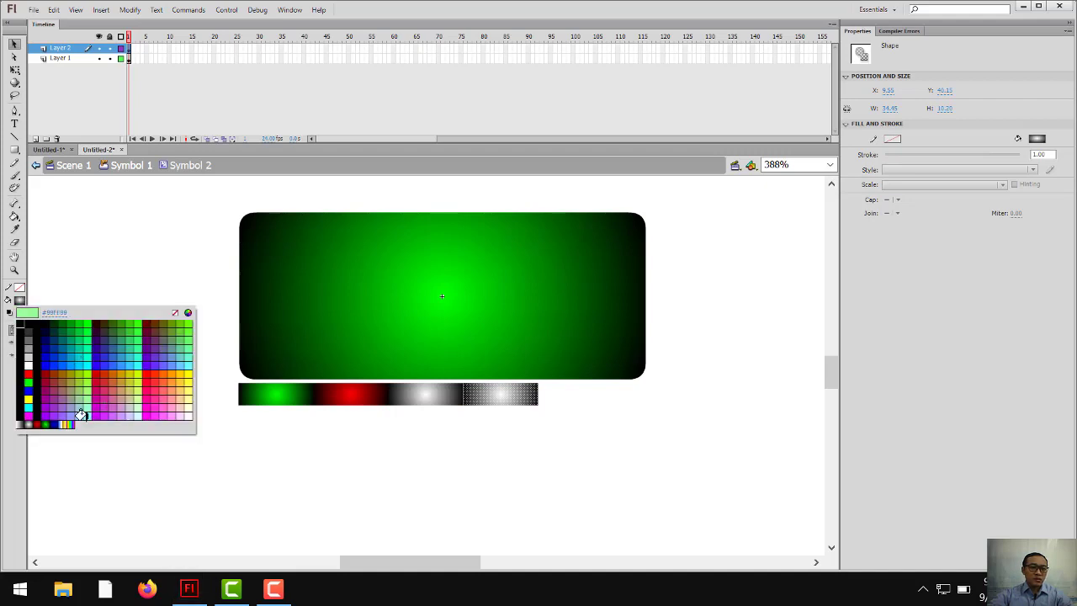
left_click(65, 423)
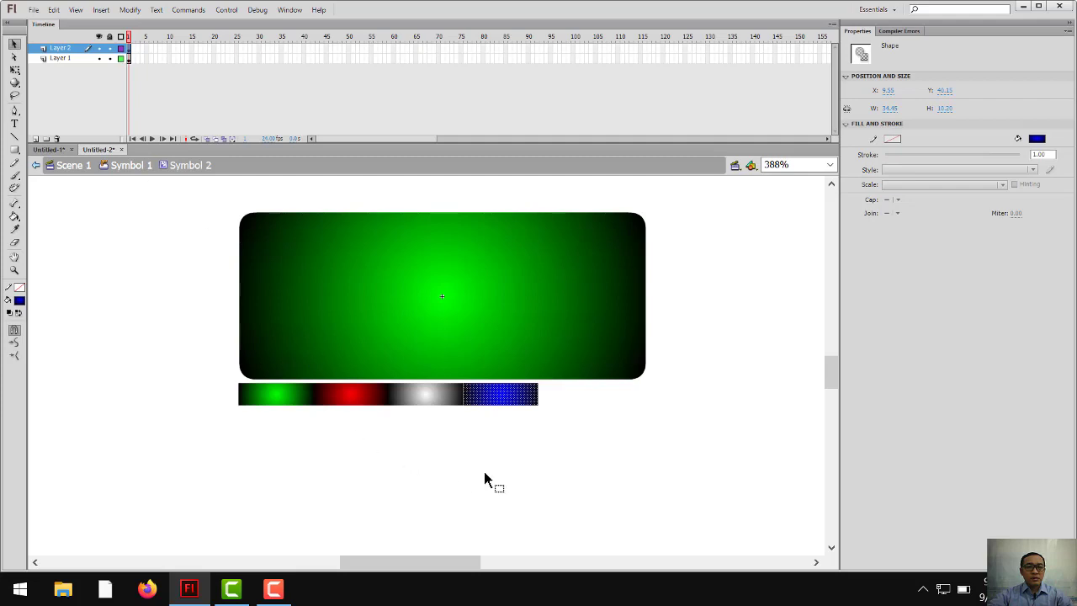
left_click(526, 473)
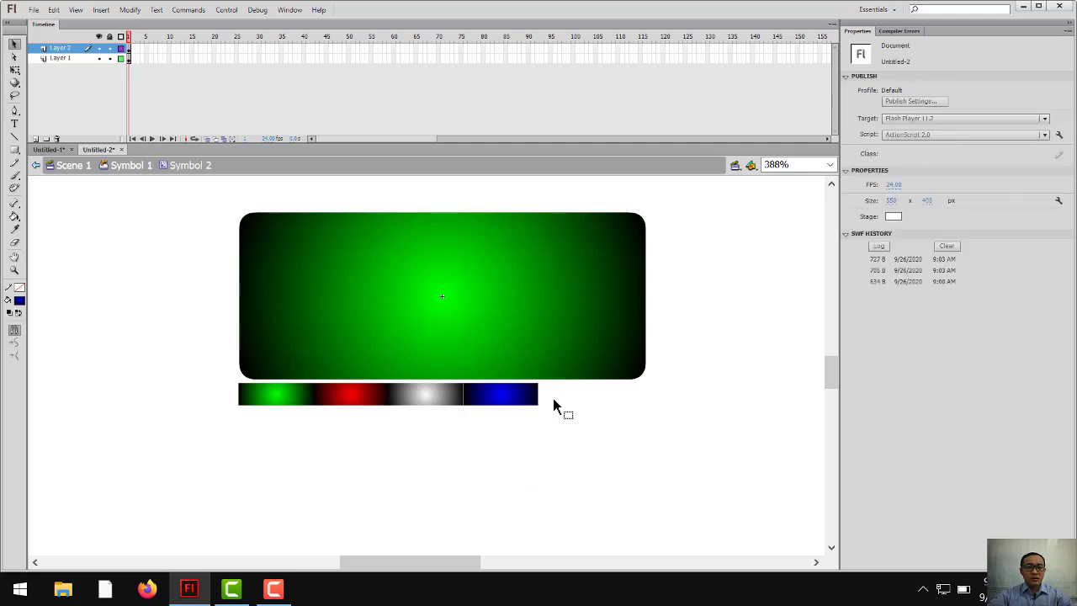
left_click(507, 401)
left_click(579, 446)
- Stretch the whole four-color bar to about 187 px wide so it spans the green rectangle's full width
left_click(57, 48)
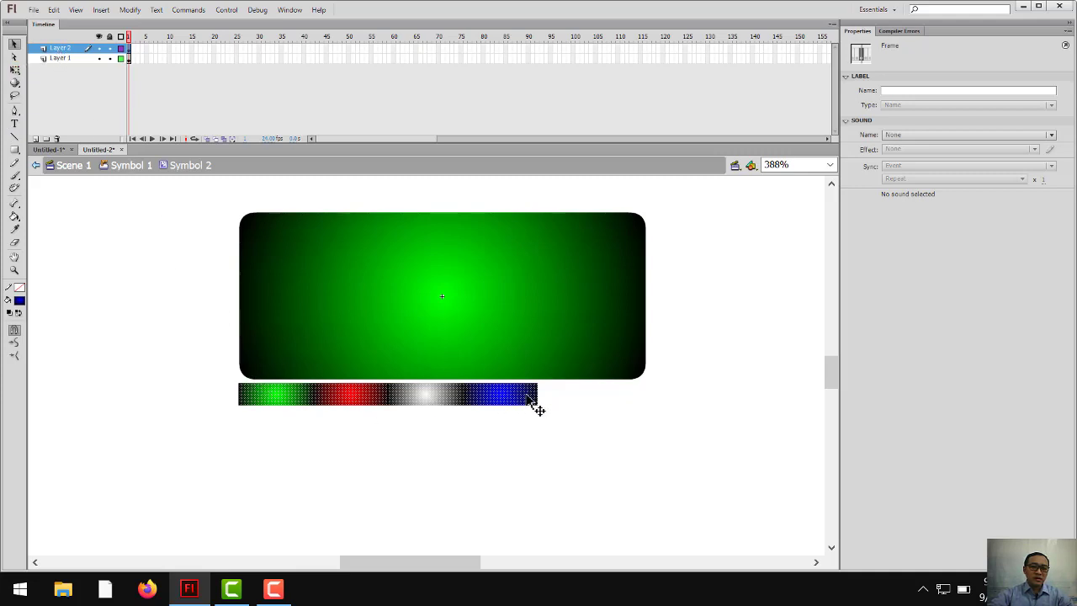
left_click(14, 71)
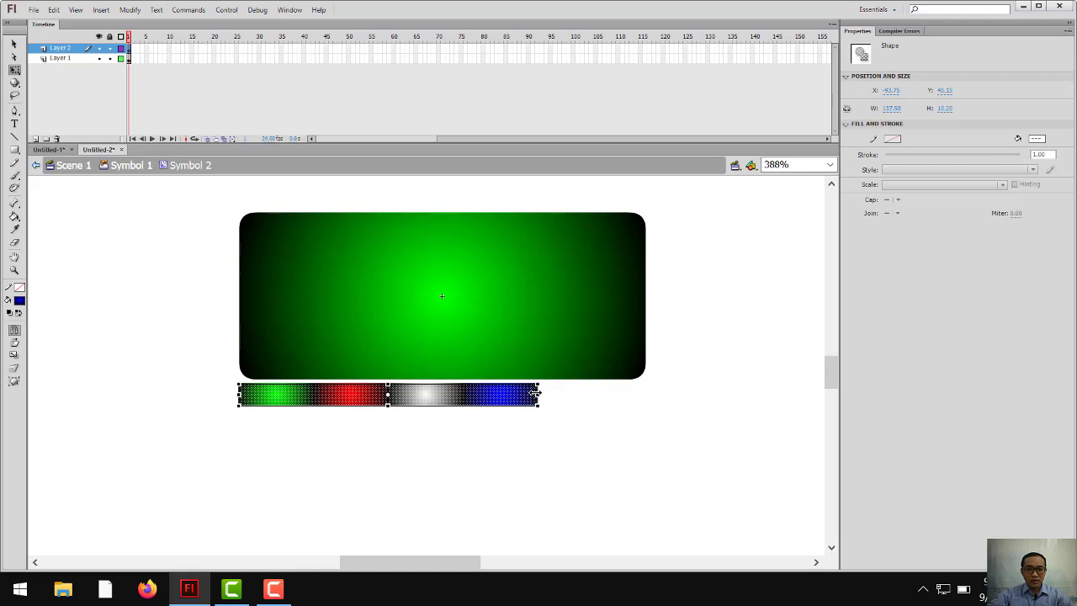
left_click_drag(538, 396, 645, 403)
left_click(597, 488)
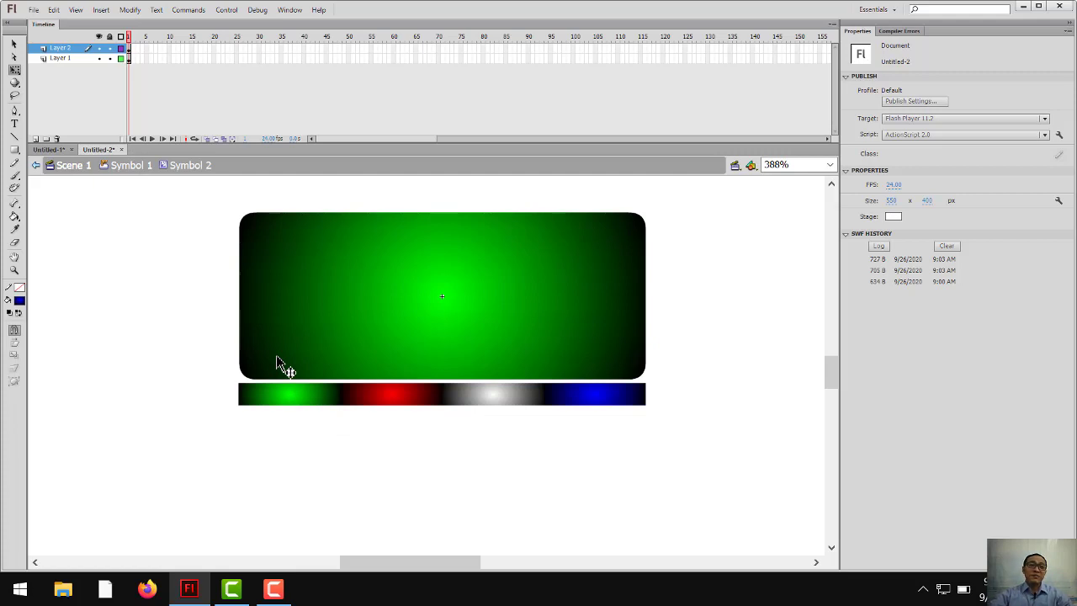
- Convert the whole four-color bar into a movie clip symbol
left_click(14, 45)
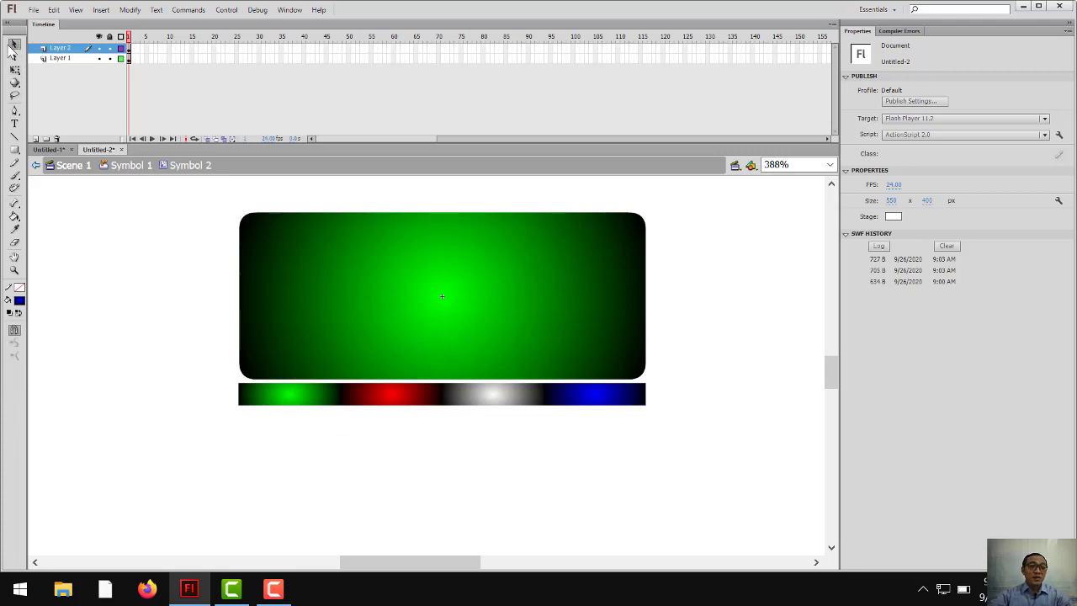
left_click(59, 49)
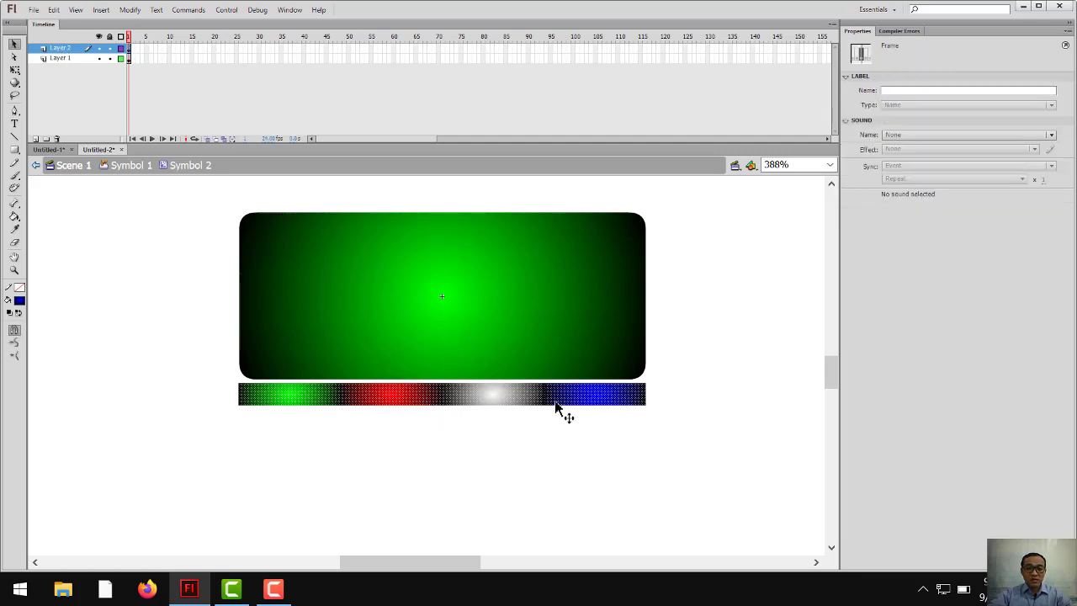
left_click(440, 395)
right_click(439, 397)
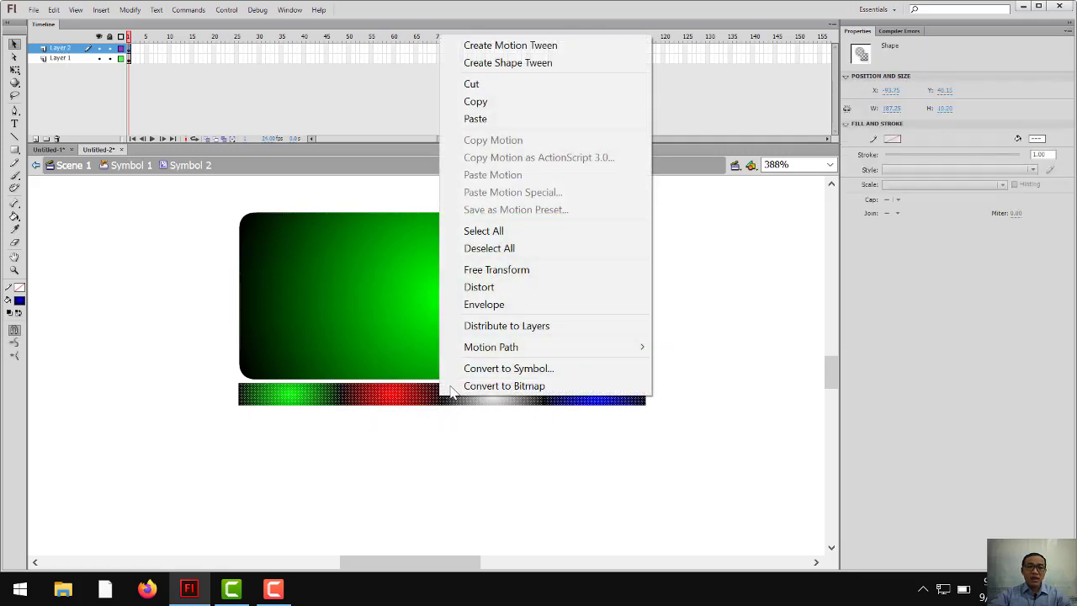
left_click(523, 375)
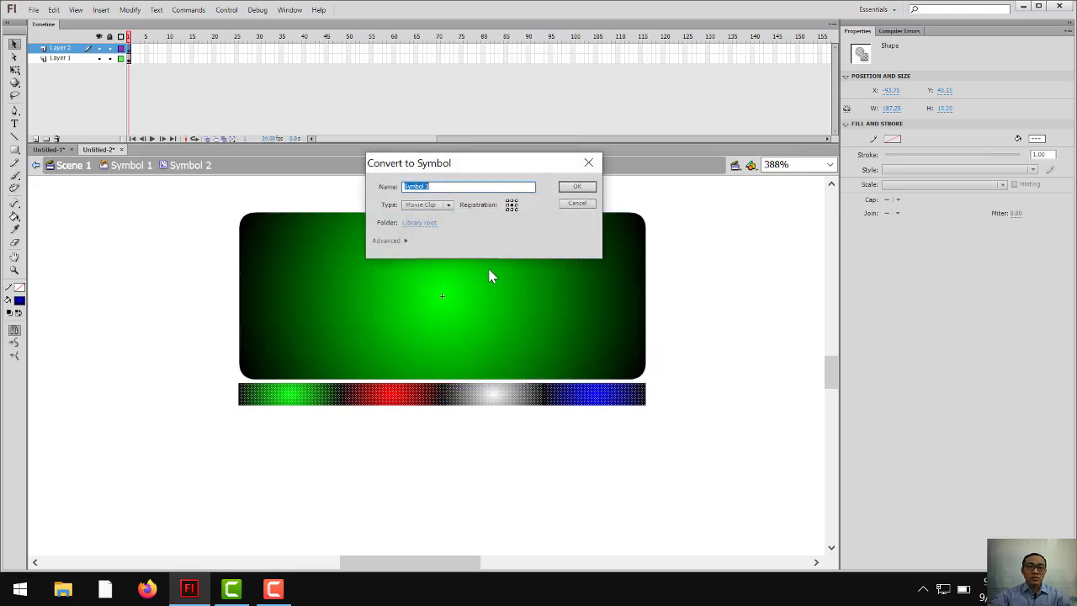
left_click(577, 188)
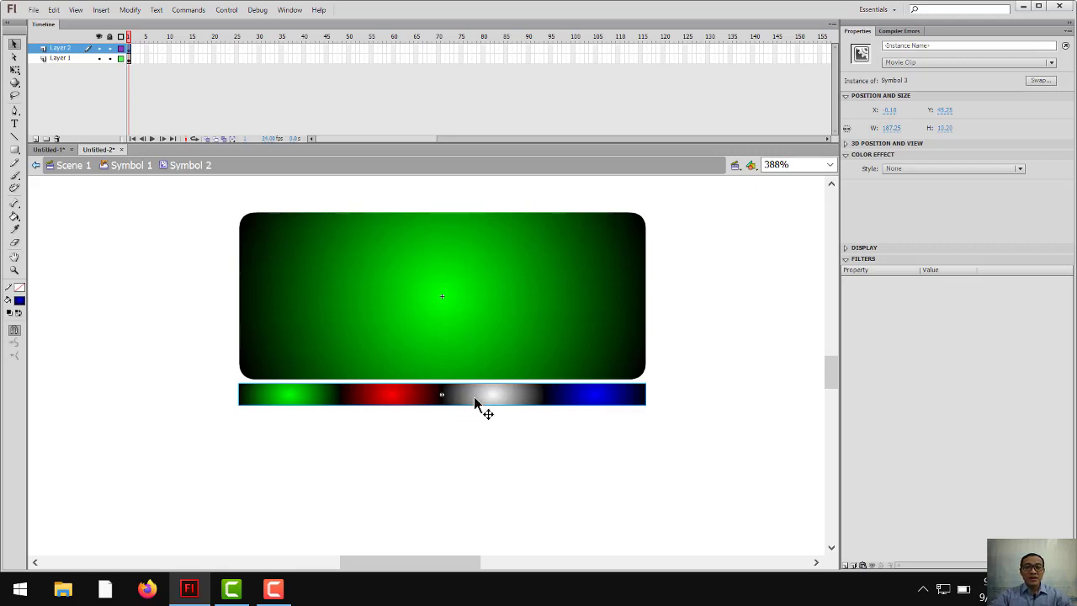
- Open the bar's movie clip for editing and duplicate the four-color strip flush against its right end
double_click(475, 400)
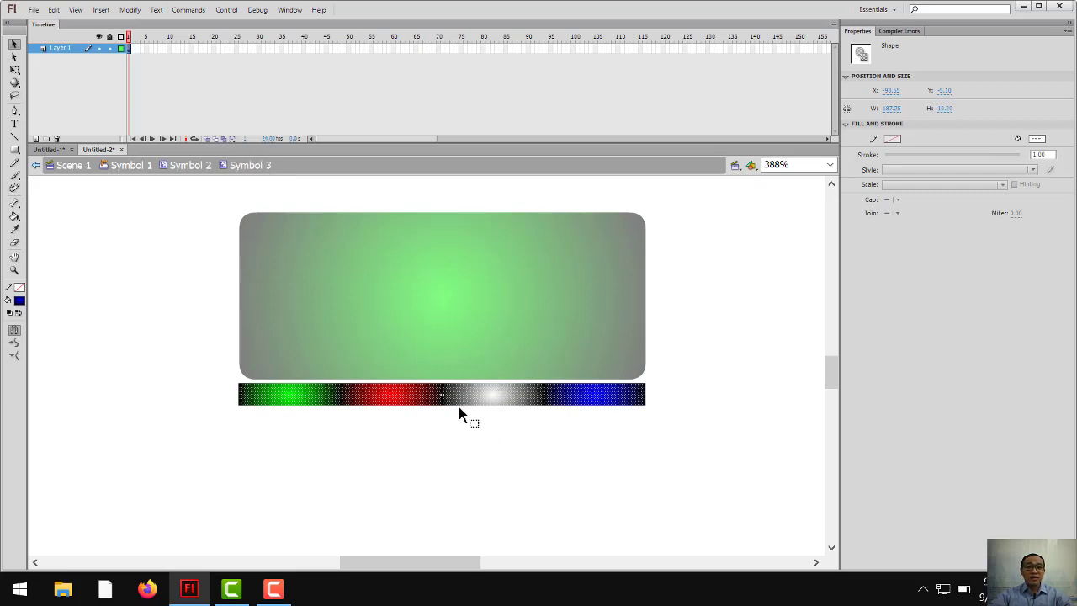
left_click(187, 166)
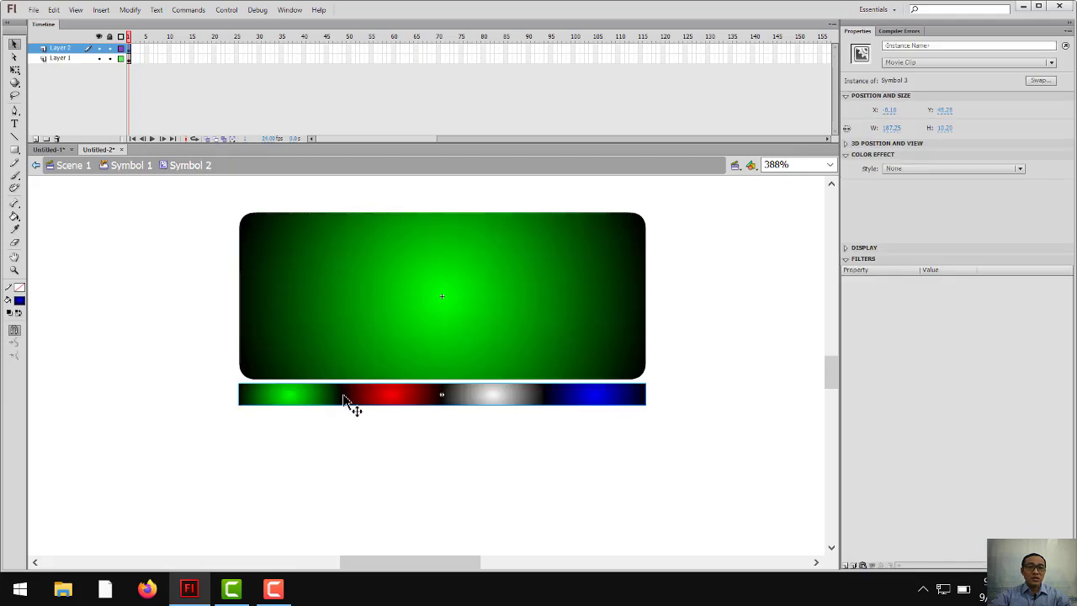
double_click(472, 401)
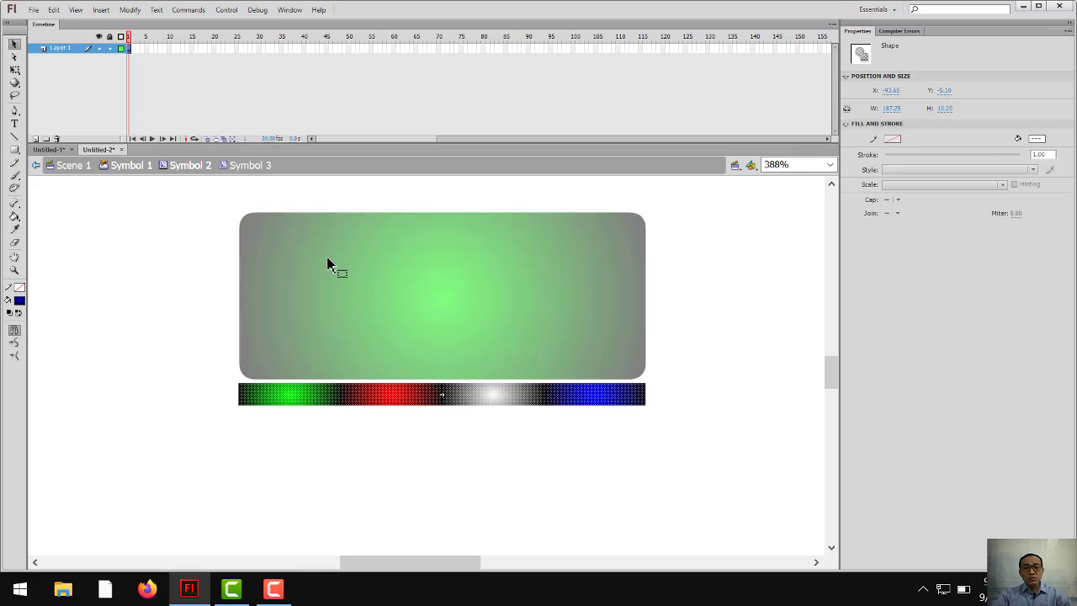
left_click_drag(533, 289, 366, 264)
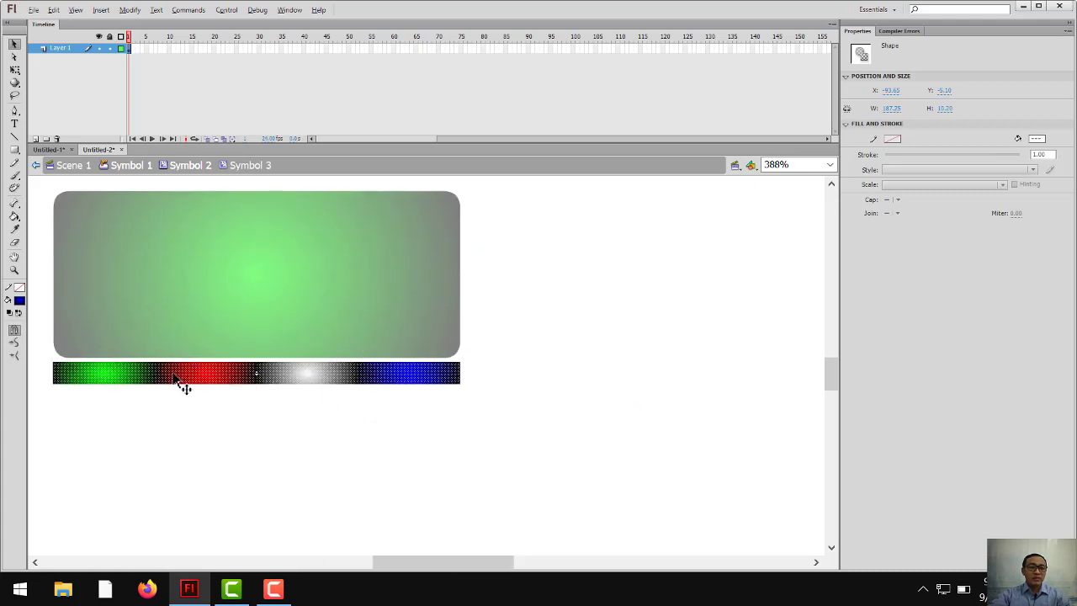
left_click_drag(118, 375, 525, 372)
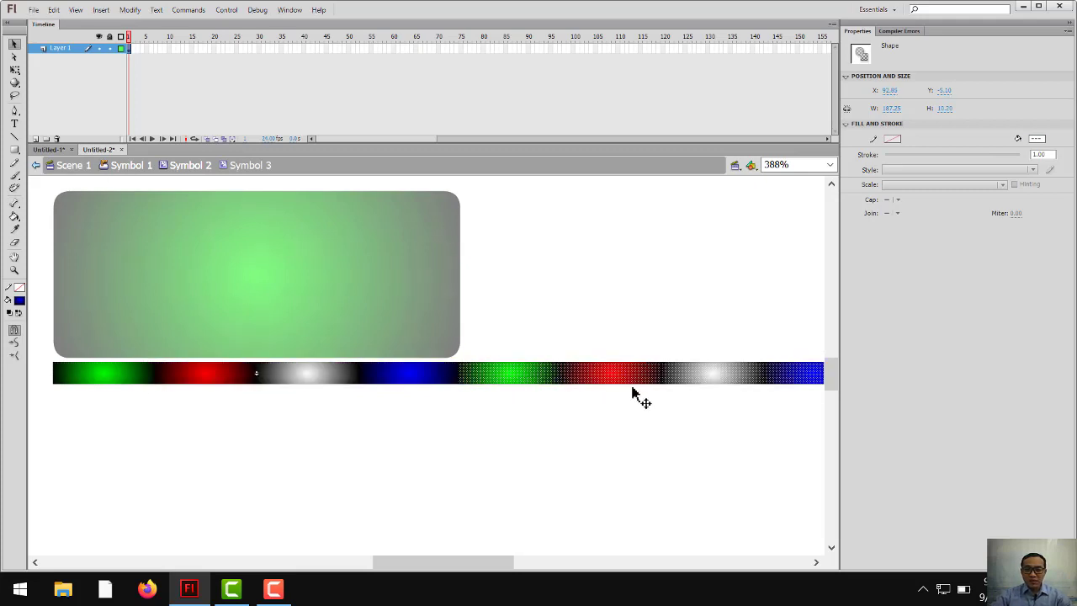
key("Right")
key("Right")
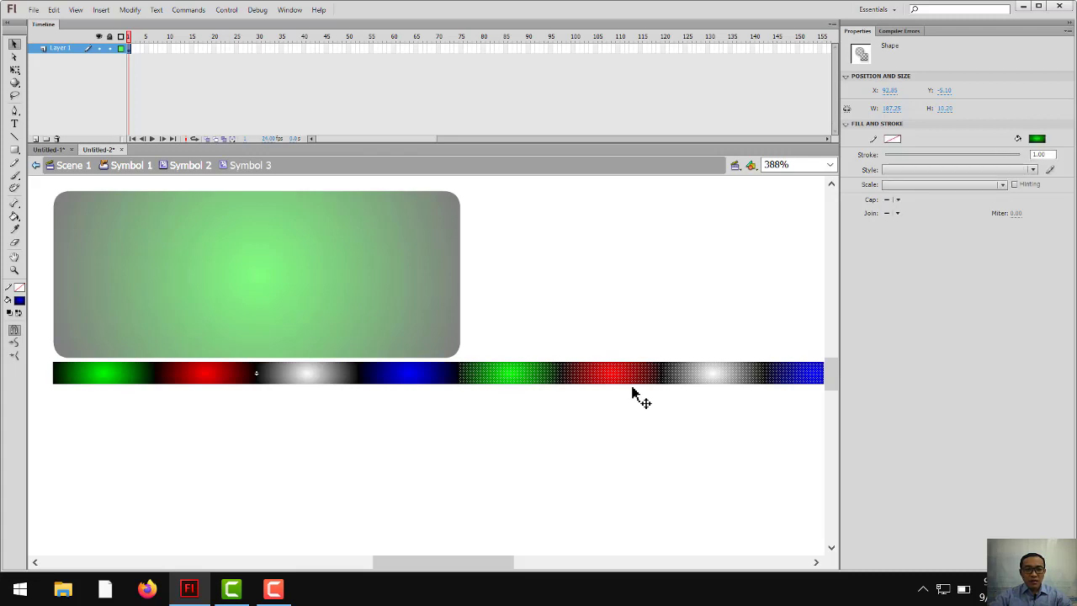
left_click(546, 411)
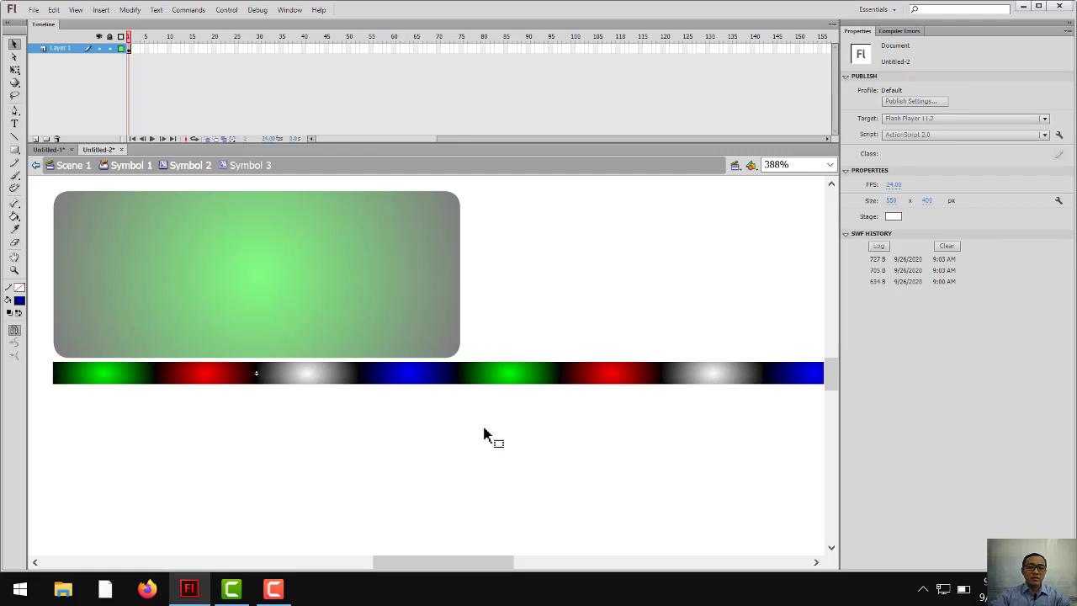
- Add a new layer above the color strip inside the bar's movie clip and activate the Rectangle tool
key("z")
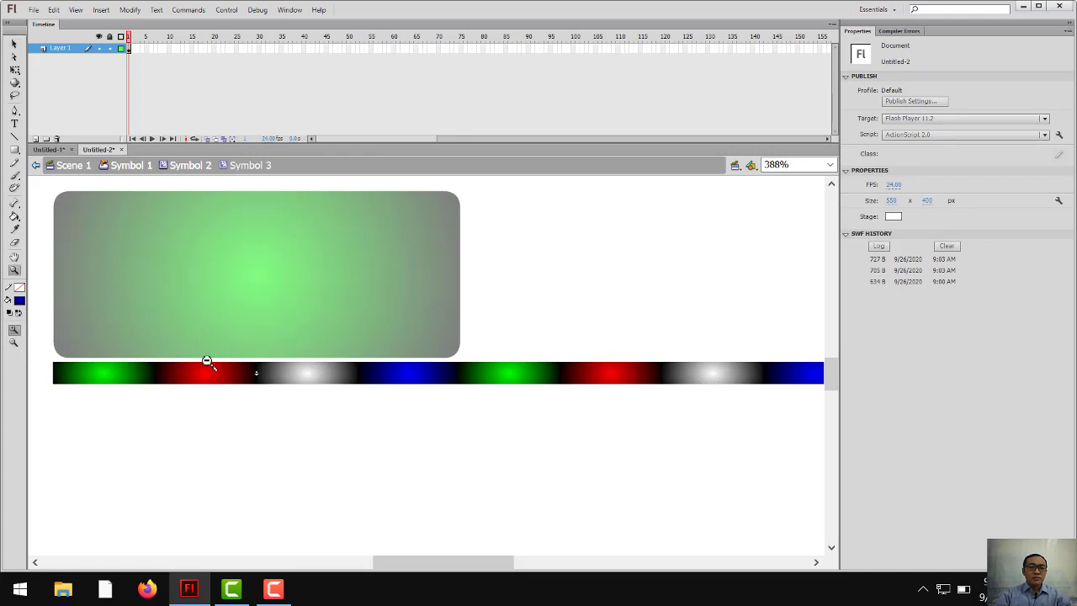
left_click(354, 354, "alt")
left_click_drag(462, 348, 395, 355)
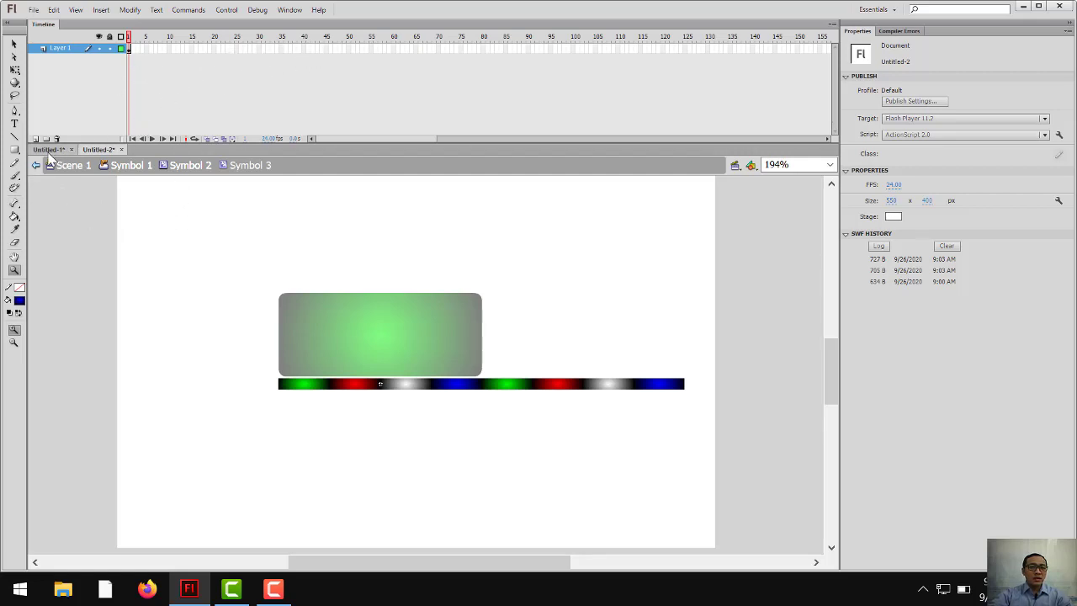
left_click(373, 342)
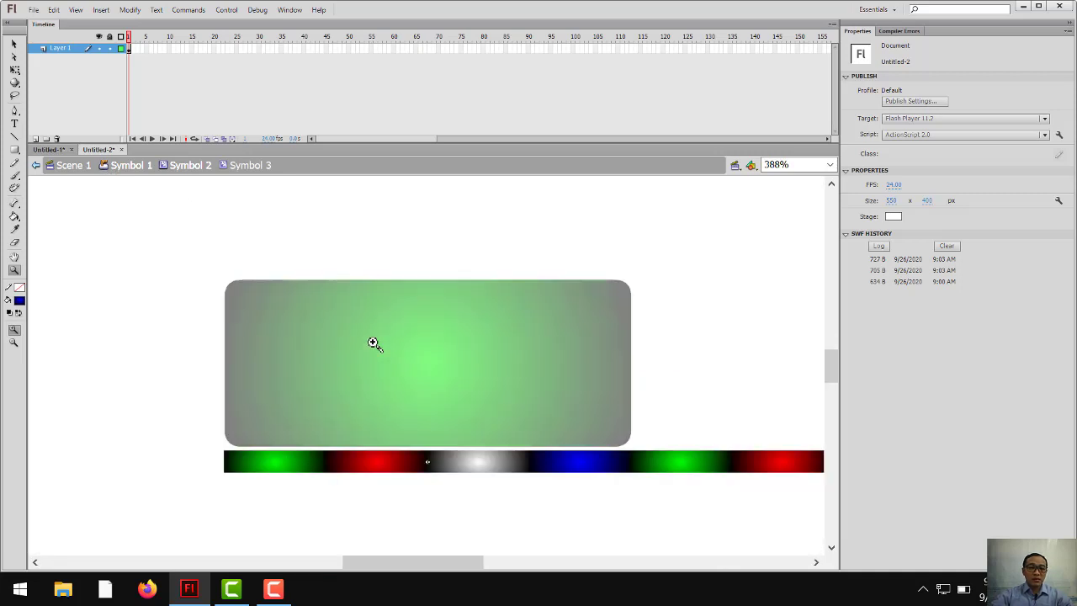
left_click_drag(459, 373, 389, 312)
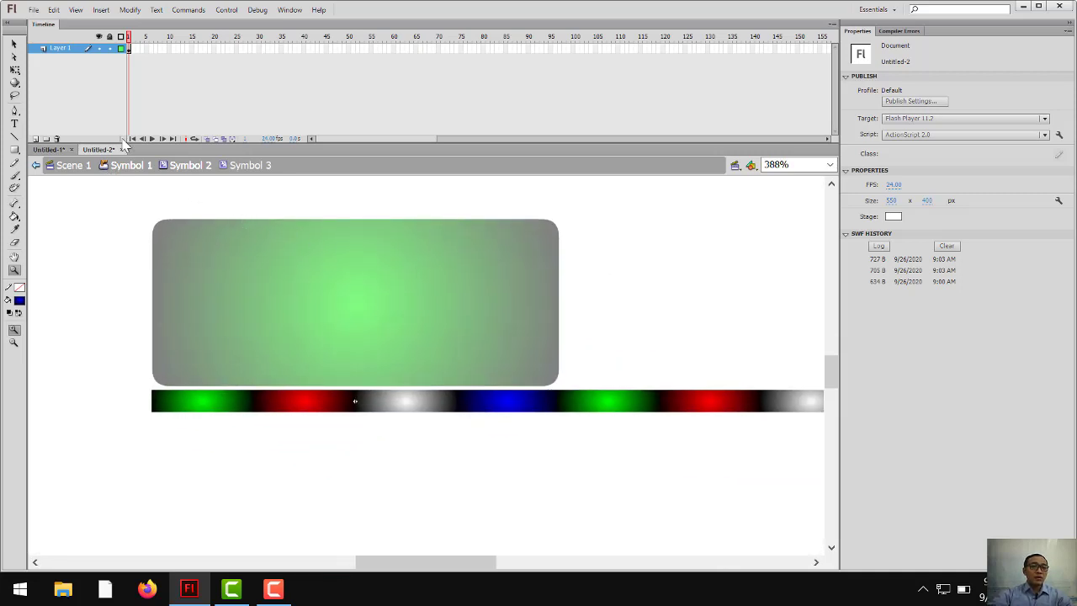
left_click(35, 139)
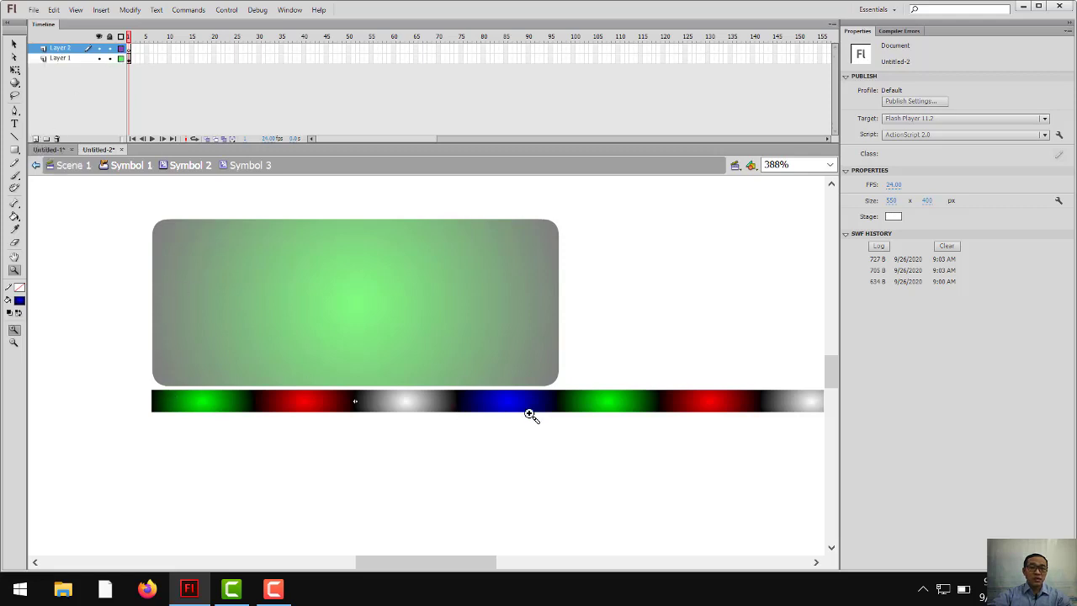
left_click(14, 149)
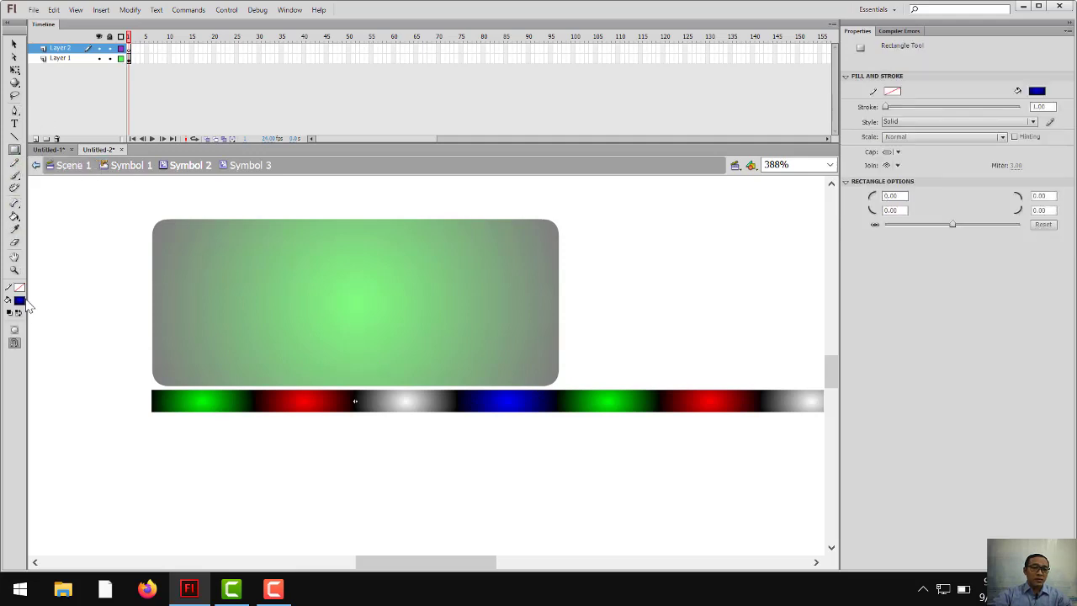
key("ctrl+equal")
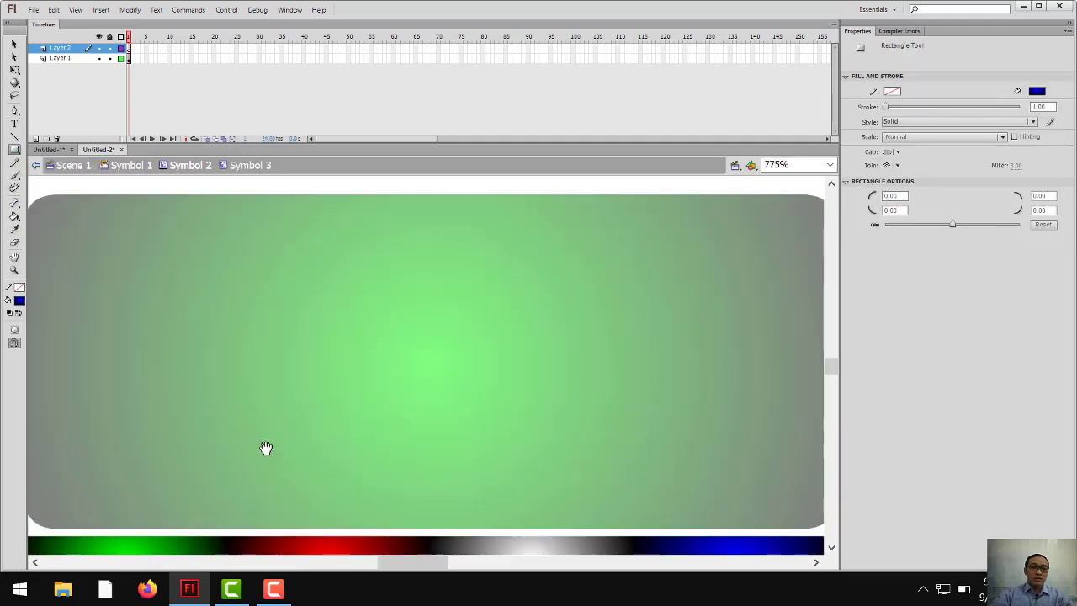
left_click_drag(267, 447, 291, 314)
key("ctrl+minus")
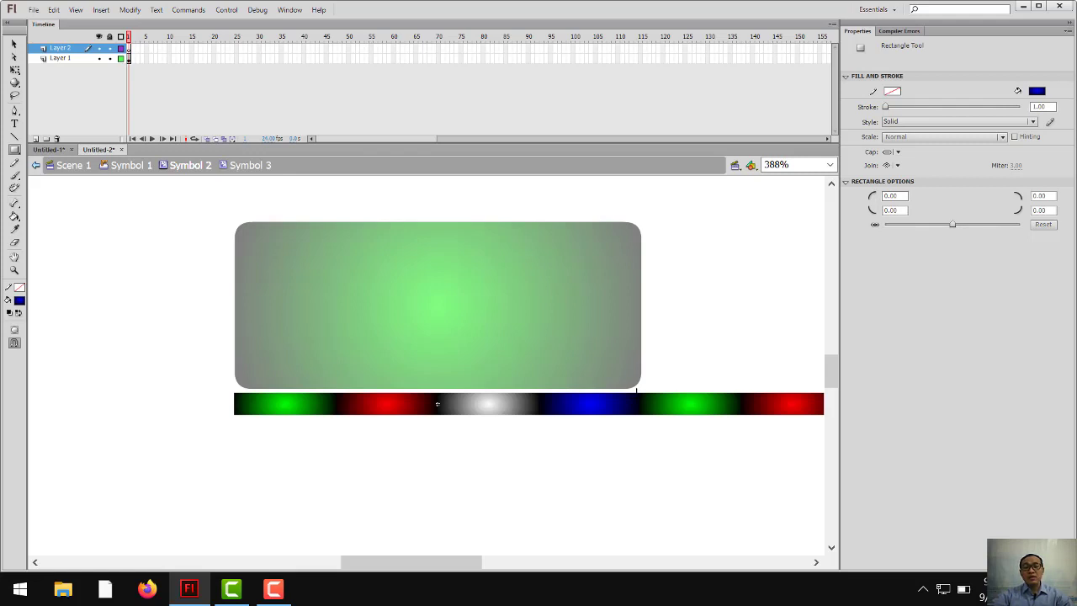
- Test the Untitled-1 movie to examine the finished button's animated bar, and close the preview
left_click(52, 165)
key("ctrl+Return")
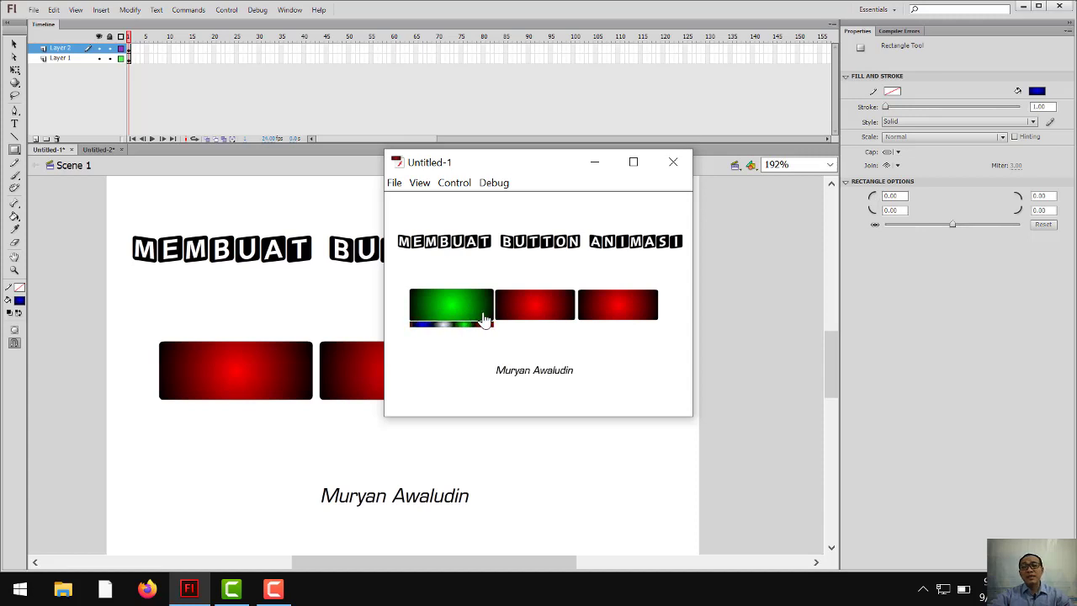
left_click(673, 173)
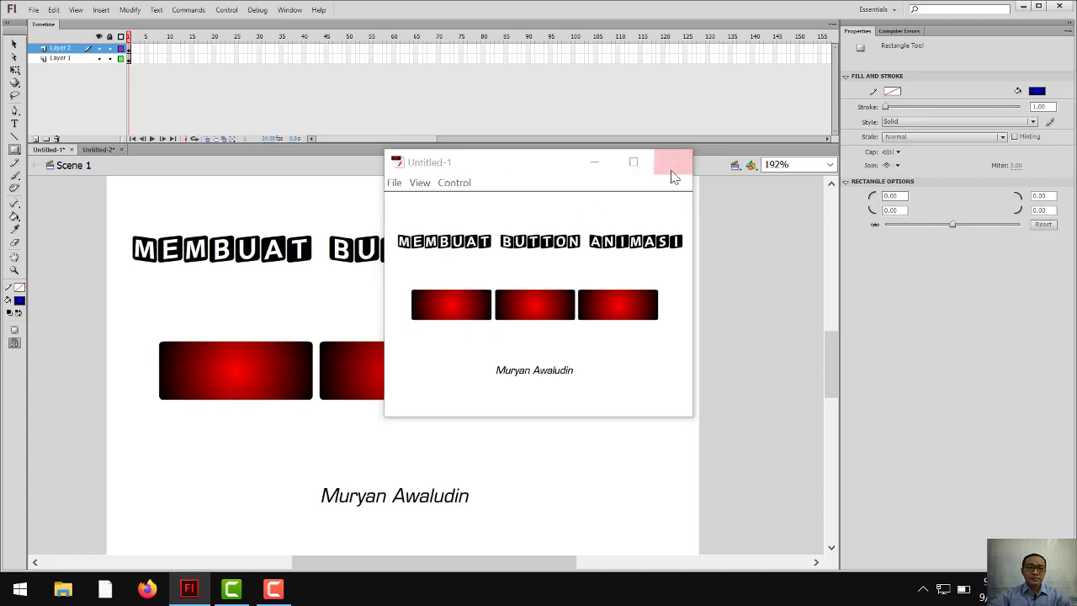
- In Untitled-2, draw a blue gradient rectangle about 191 x 10 px on the new layer, covering the first four color segments
left_click(98, 148)
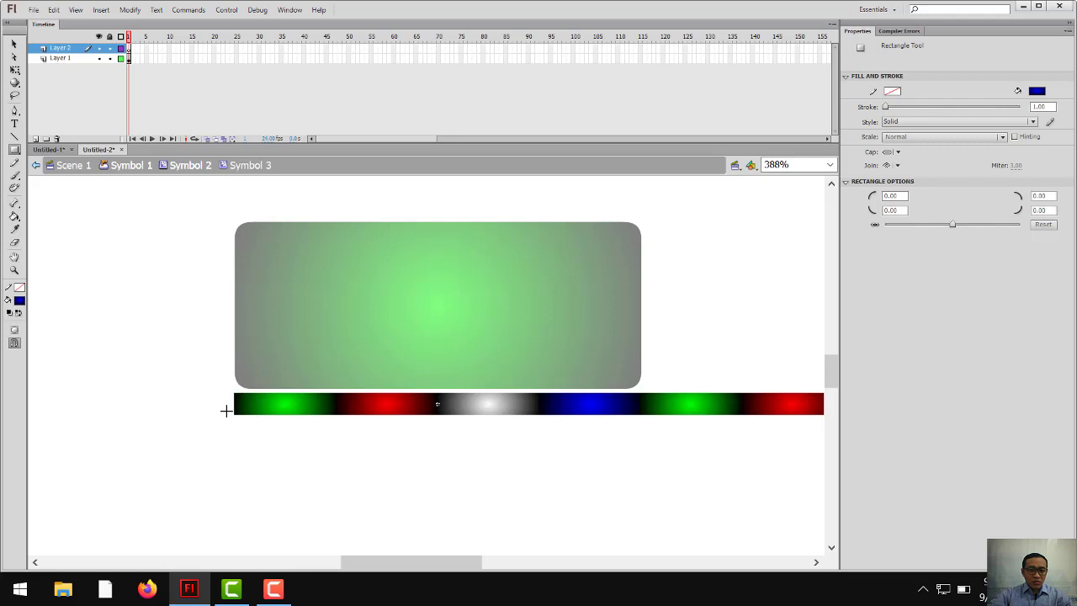
key("ctrl+=")
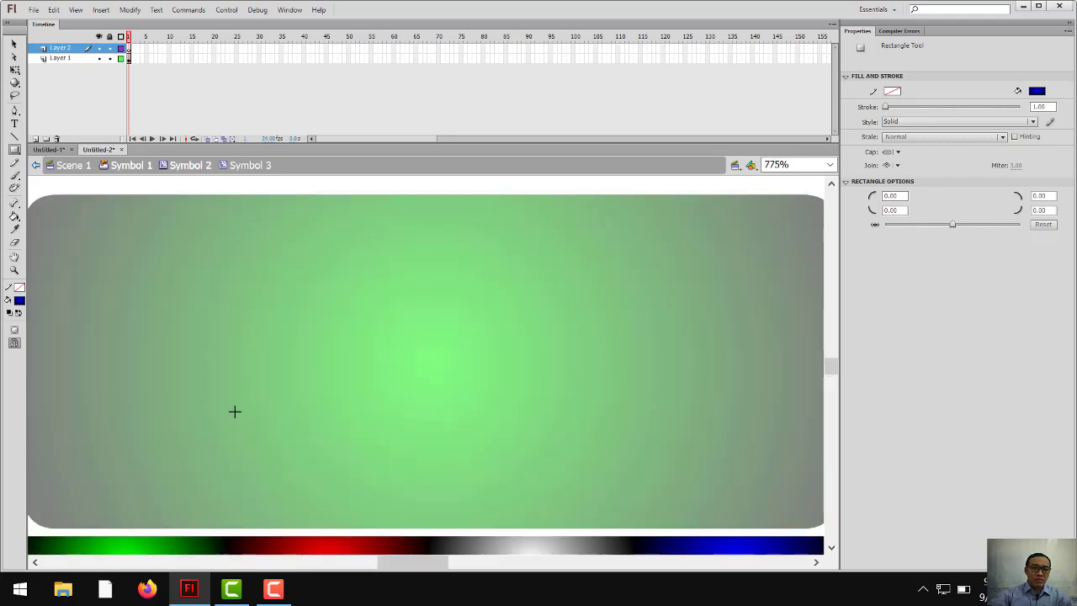
left_click_drag(247, 404, 263, 247)
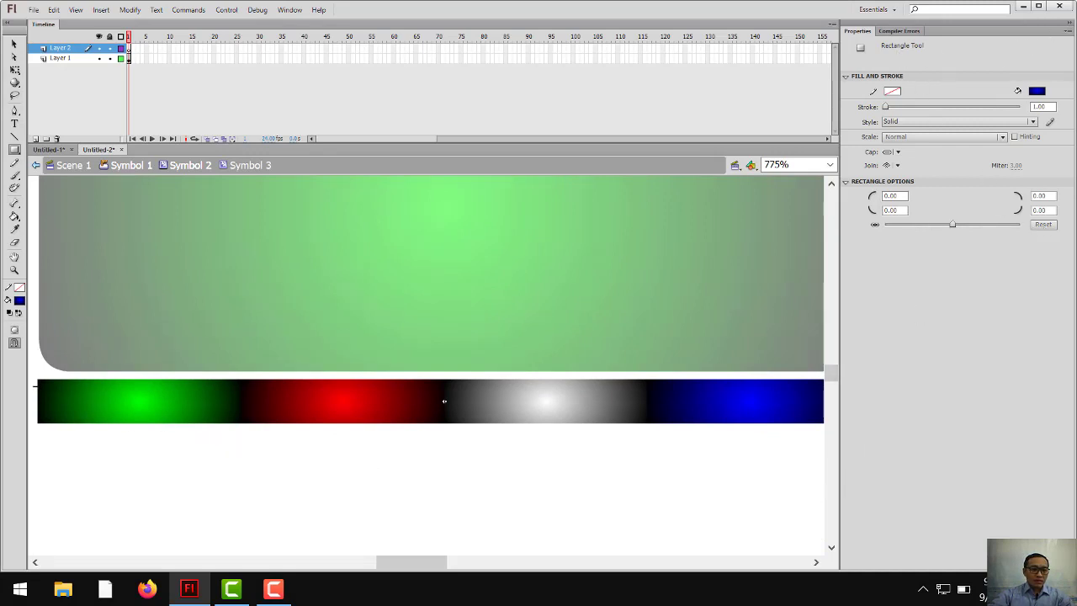
left_click_drag(35, 379, 868, 428)
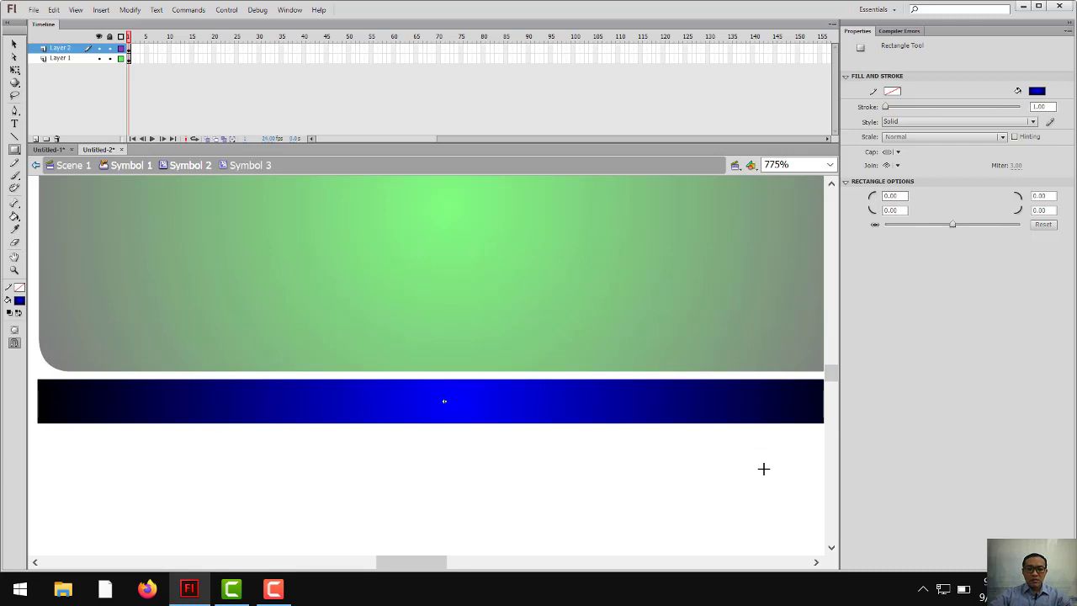
key("ctrl+minus")
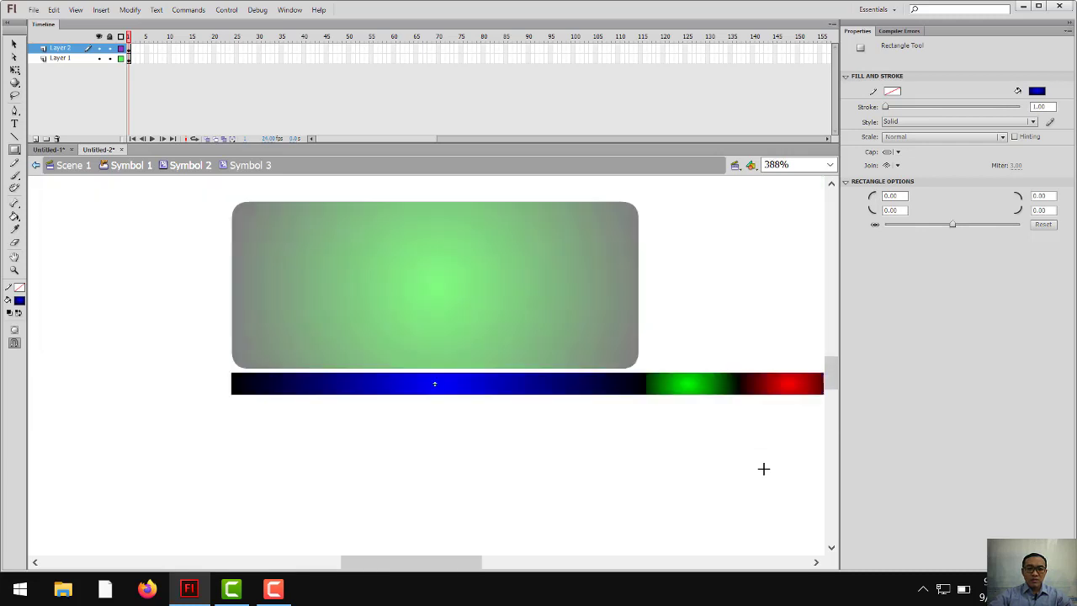
- Narrow the blue rectangle to about 186.5 px wide so its right end lines up with the green button's edge
left_click(13, 43)
left_click(468, 388)
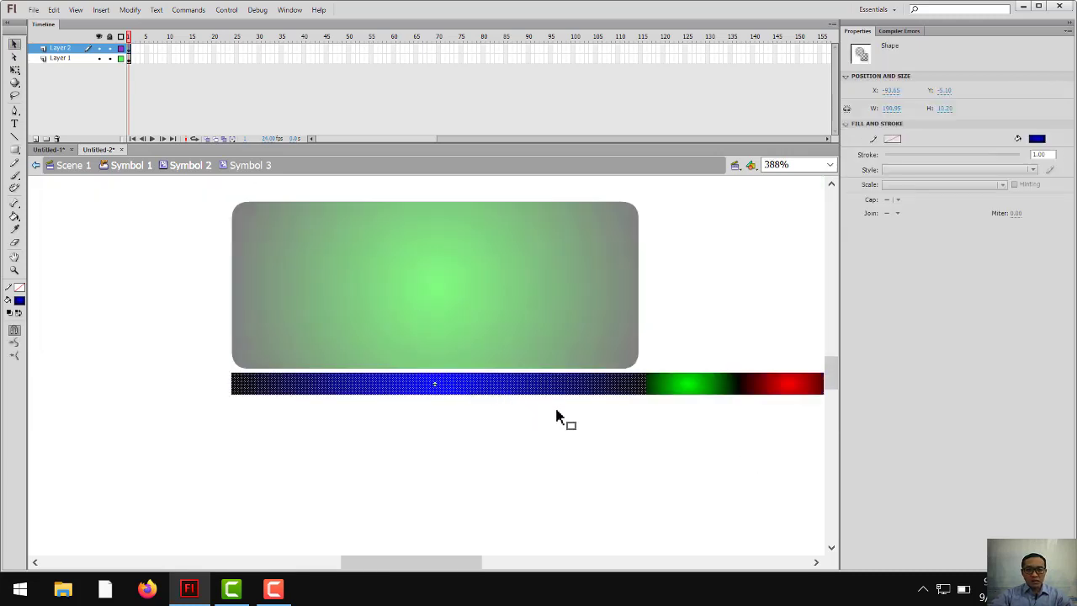
left_click(14, 69)
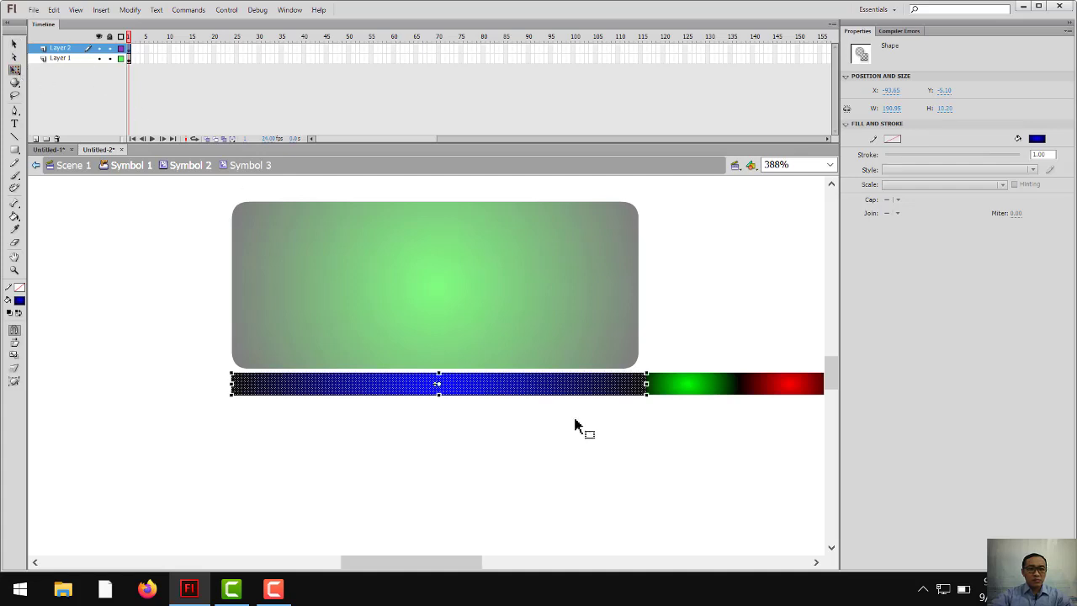
key("ctrl+equal")
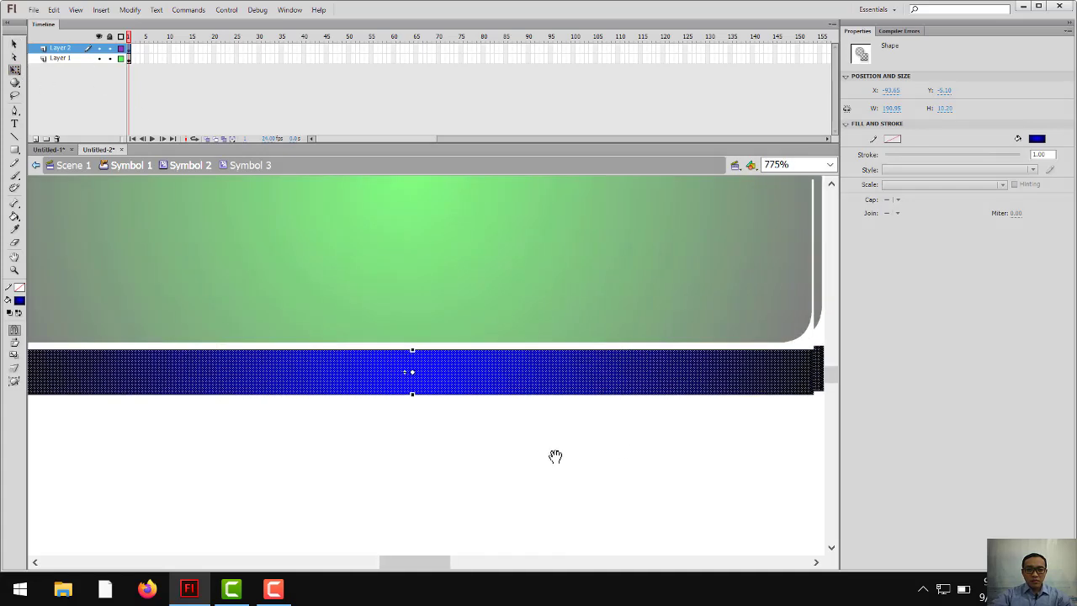
left_click_drag(555, 456, 405, 469)
left_click_drag(677, 384, 658, 385)
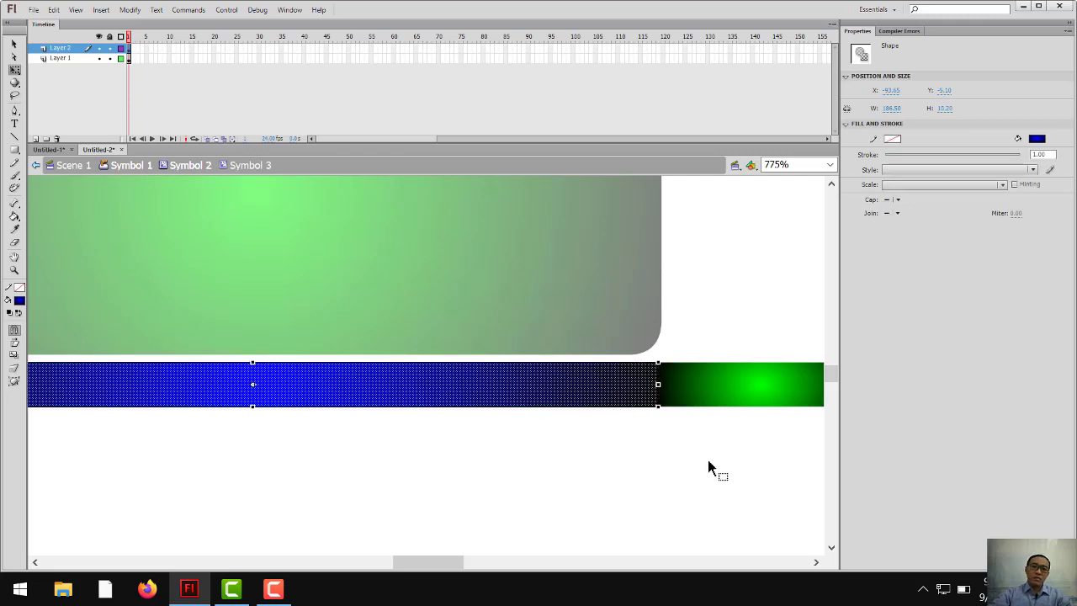
key("ctrl+minus")
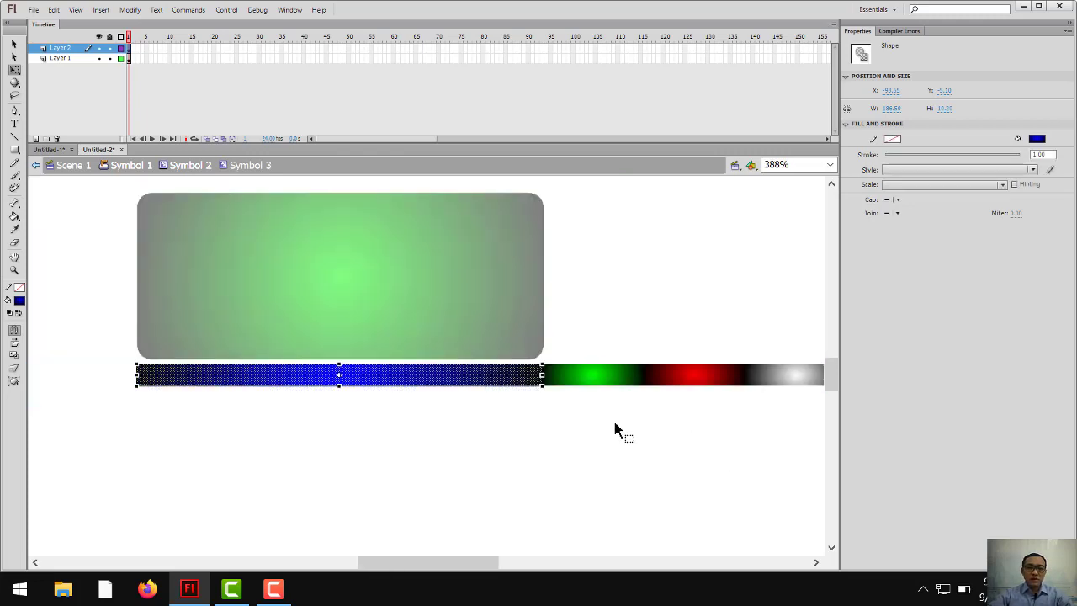
- Recolor the blue rectangle on Layer 2 with a solid yellow fill
left_click(19, 301)
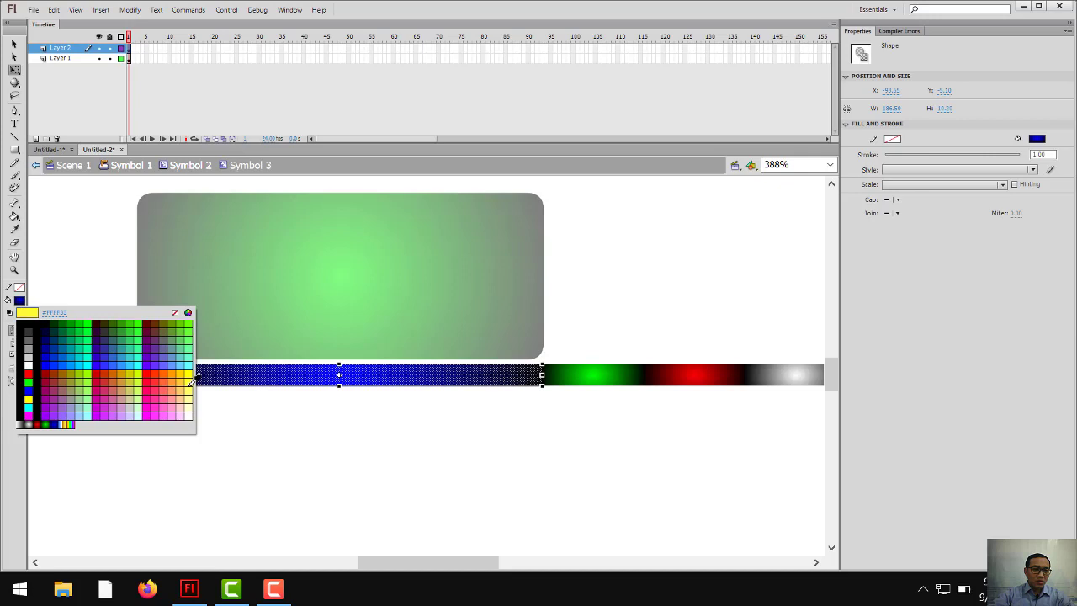
left_click(190, 381)
left_click(13, 44)
left_click(445, 439)
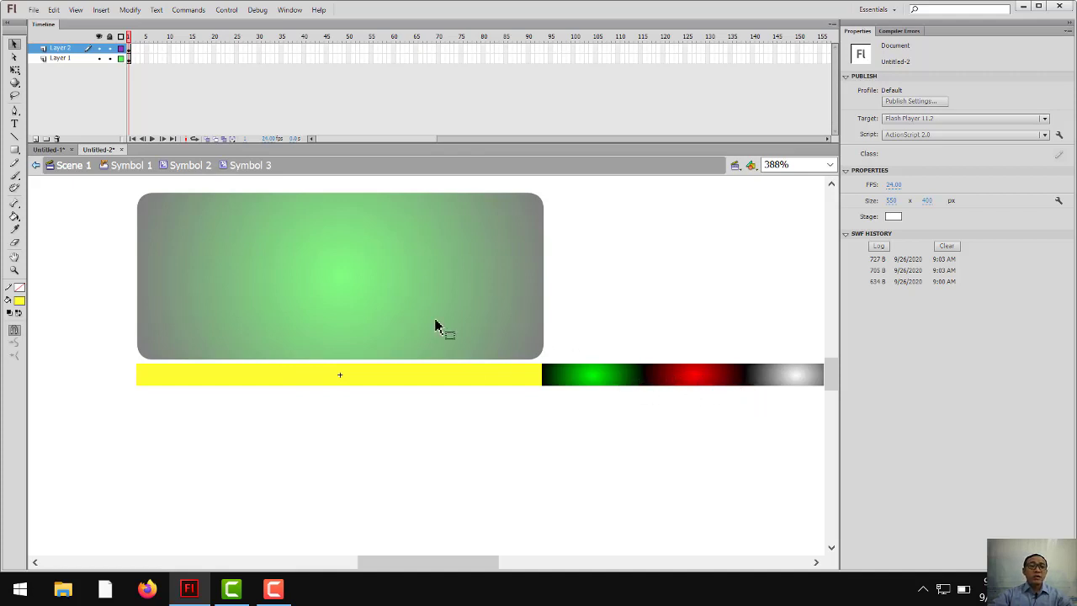
left_click(288, 373)
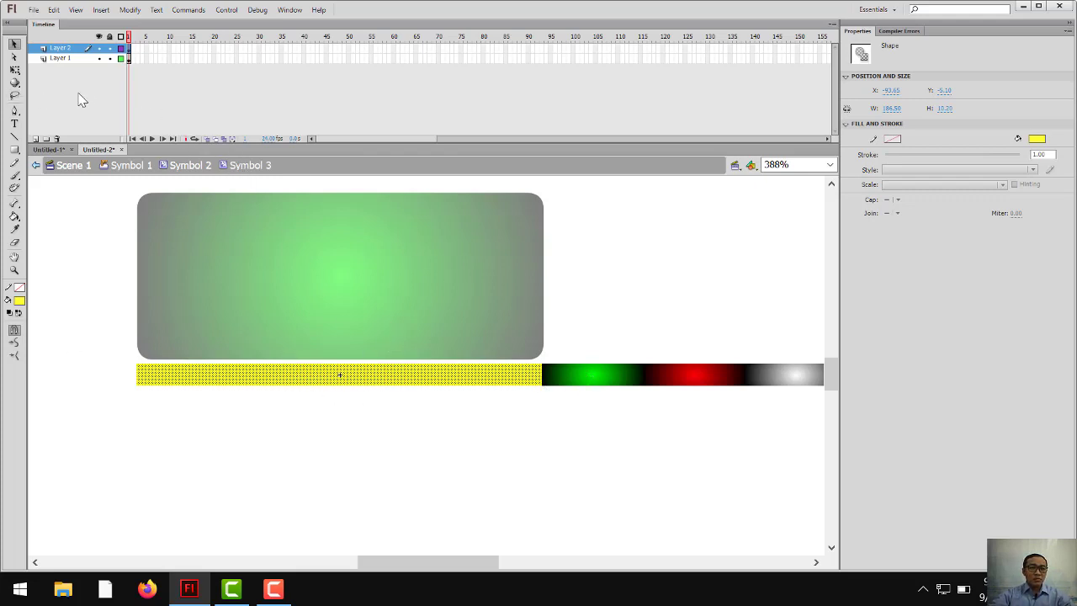
- Insert keyframes at frame 60 on both Layer 1 and Layer 2
left_click(62, 58)
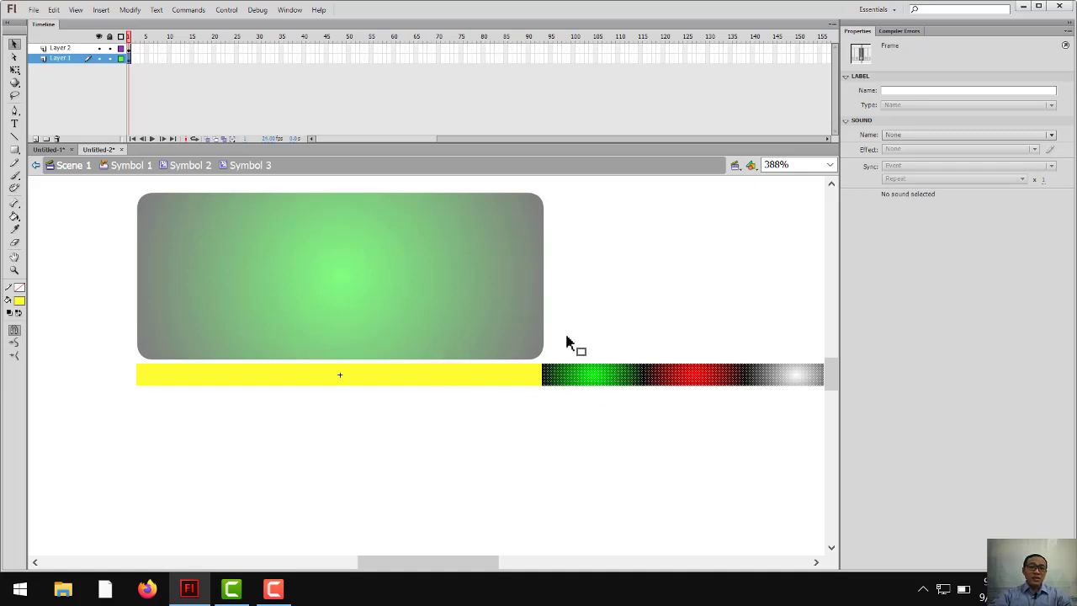
left_click(391, 57)
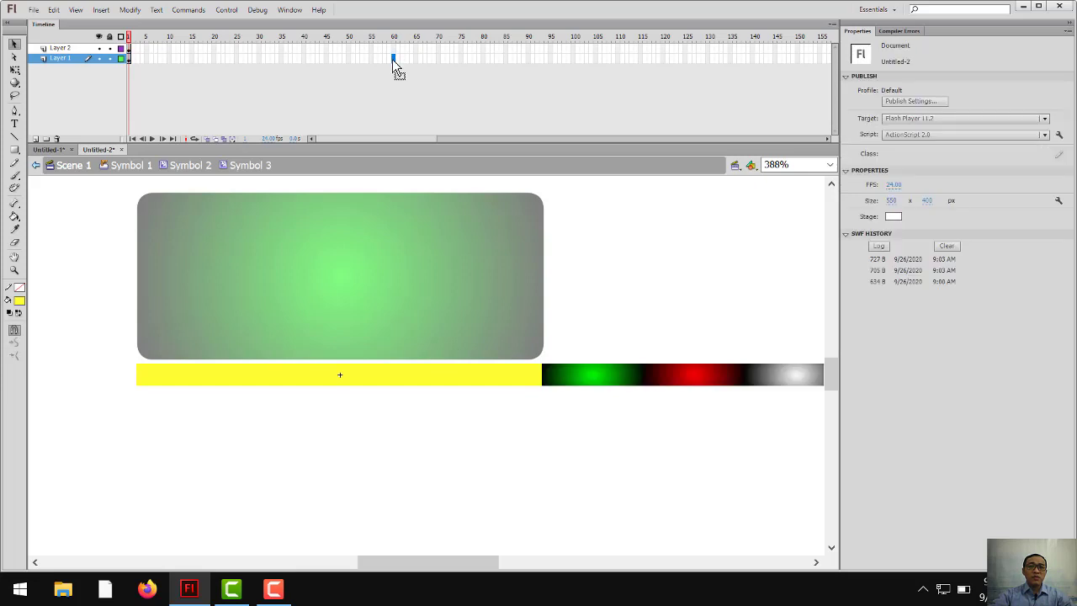
right_click(392, 59)
left_click(453, 170)
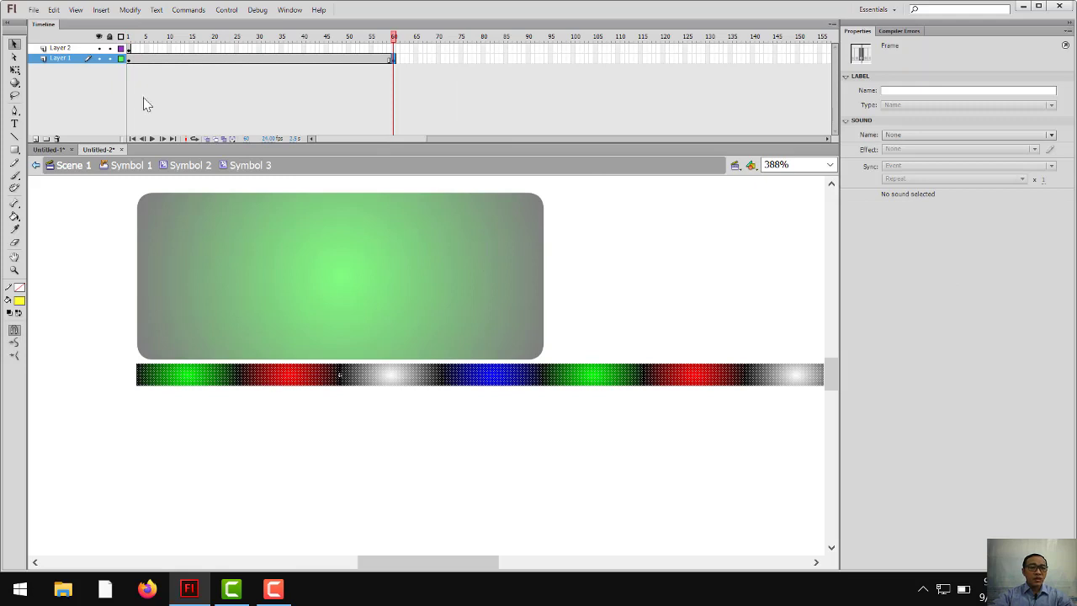
left_click(393, 48)
right_click(393, 48)
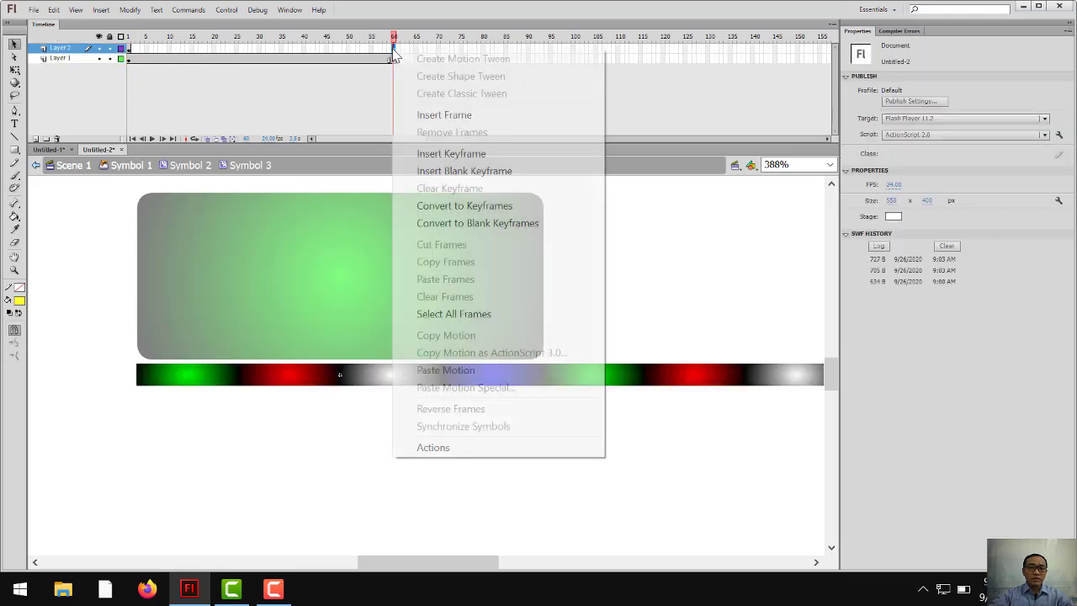
left_click(448, 159)
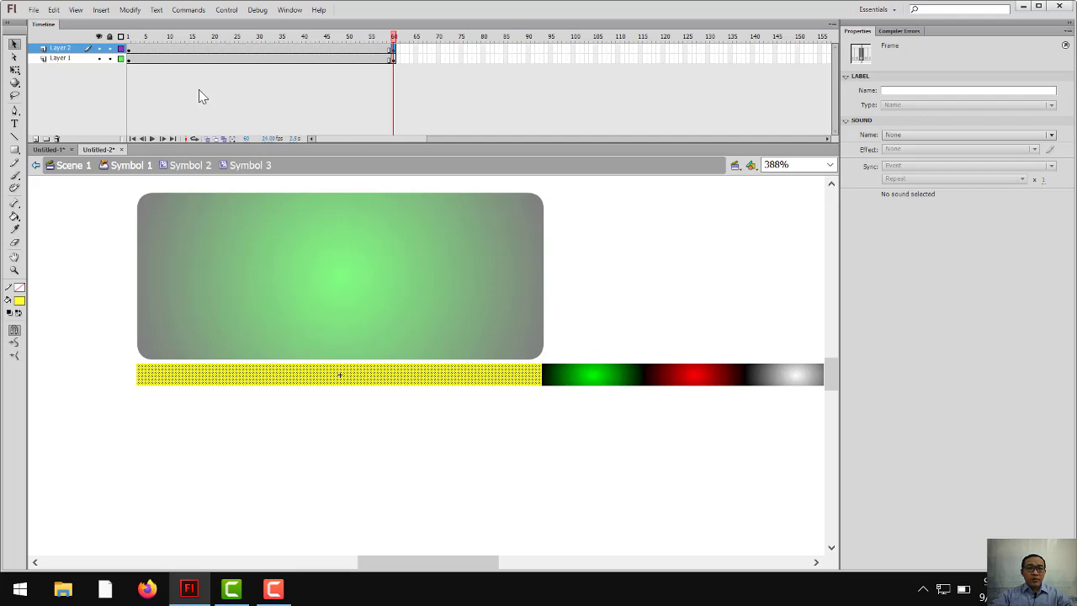
- At frame 60 on Layer 1, move the color strip left to about X -281 so its right end meets the yellow rectangle's right end
left_click(395, 59)
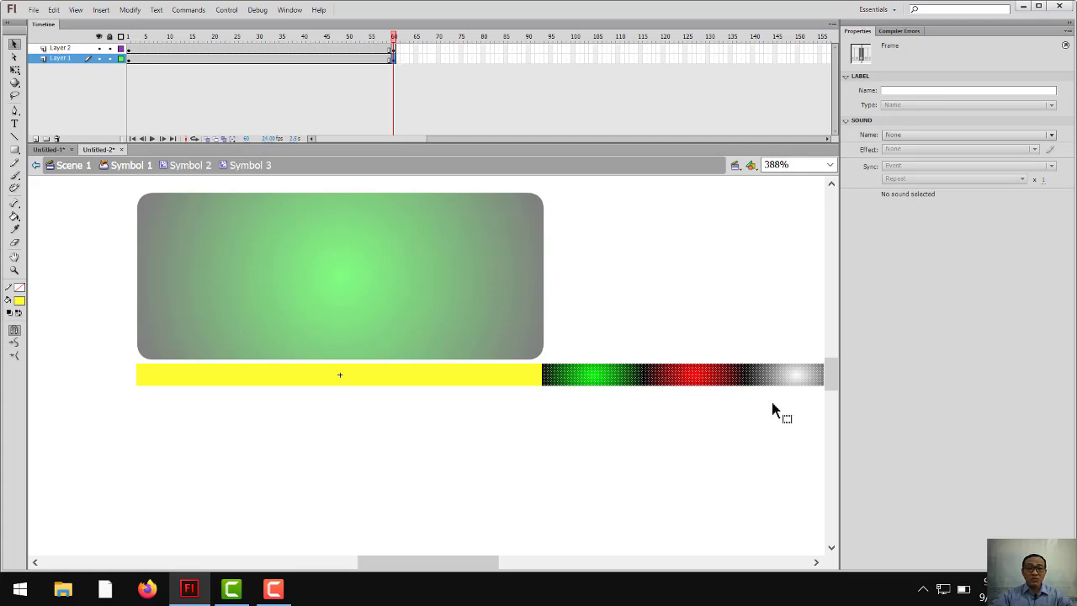
left_click(780, 378)
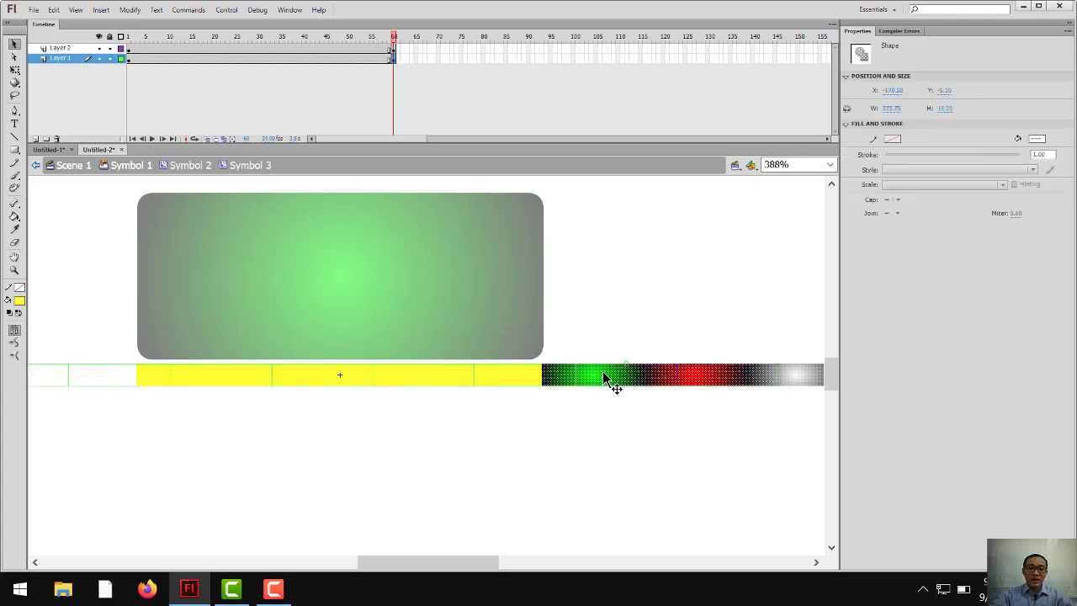
left_click_drag(604, 378, 527, 377)
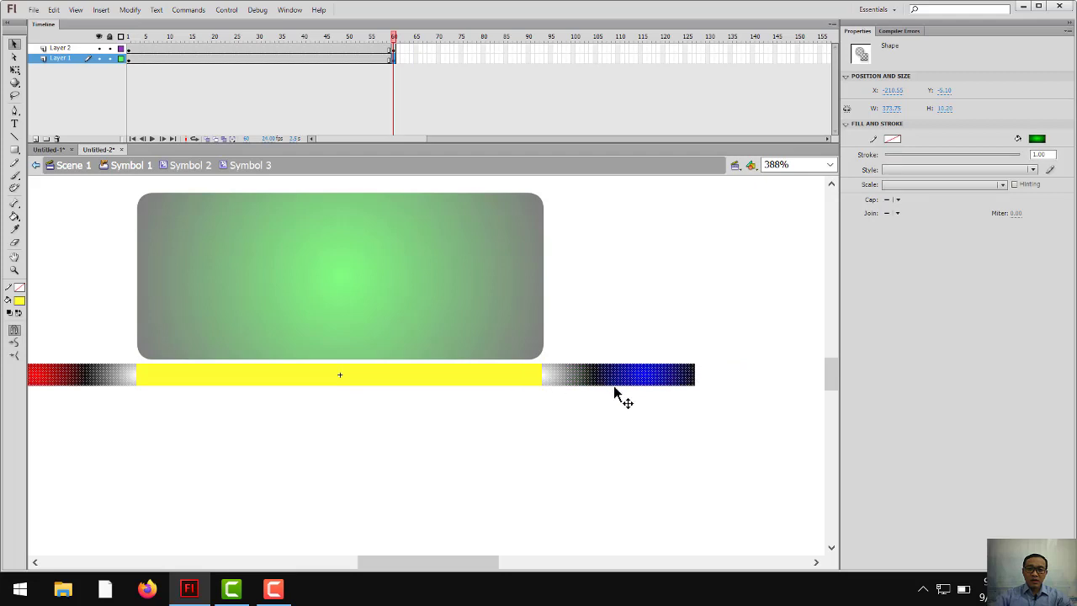
key("Left")
key("Left")
key("Left")
key("Left")
key("Left")
key("Left")
key("Left")
key("Left")
key("Left")
key("Left")
key("Left")
key("Left")
key("Left")
key("Left")
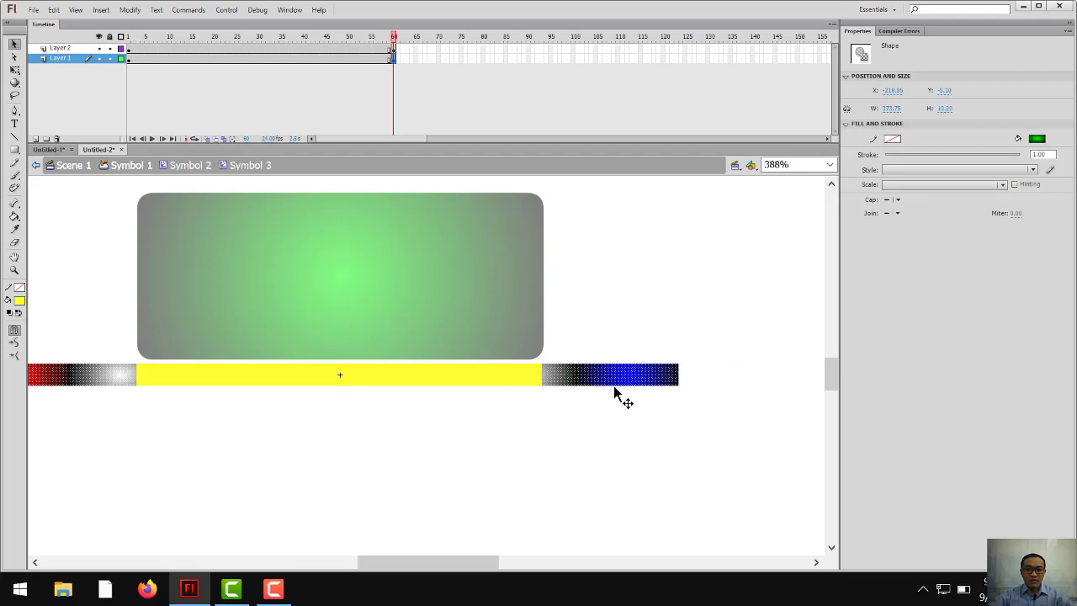
key("Left")
key("Left")
key("Left")
key("Left")
key("Left")
key("Left")
key("Left")
key("Left")
key("Left")
key("Left")
key("Left")
key("Left")
key("Left")
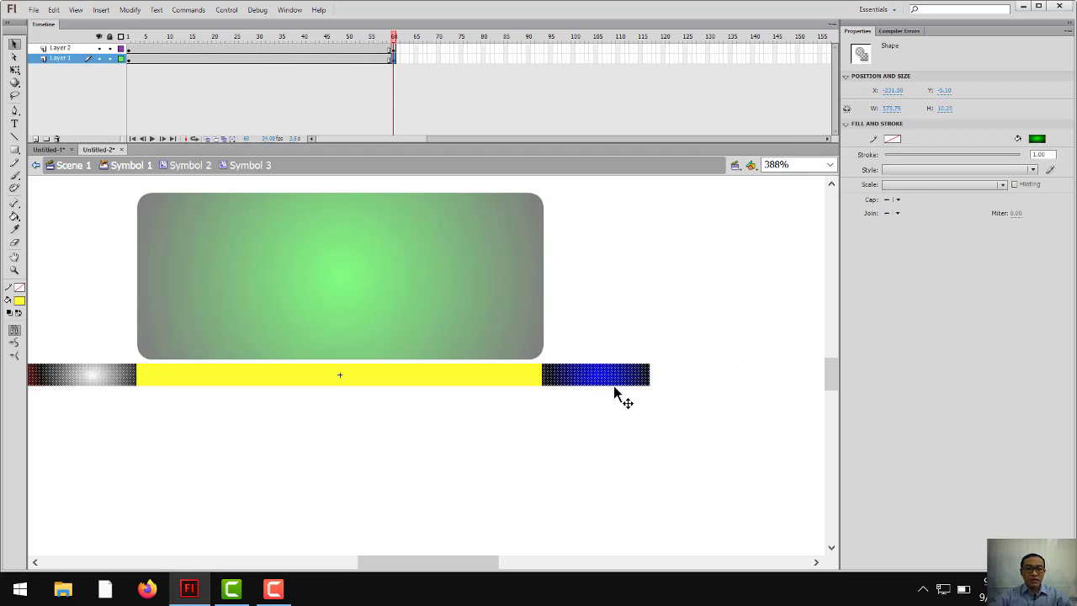
key("Left")
key("Left")
key("Left")
key("Left")
key("Left")
key("Left")
key("Left")
key("Left")
key("Left")
key("Left")
key("Left")
key("Left")
key("Left")
key("Left")
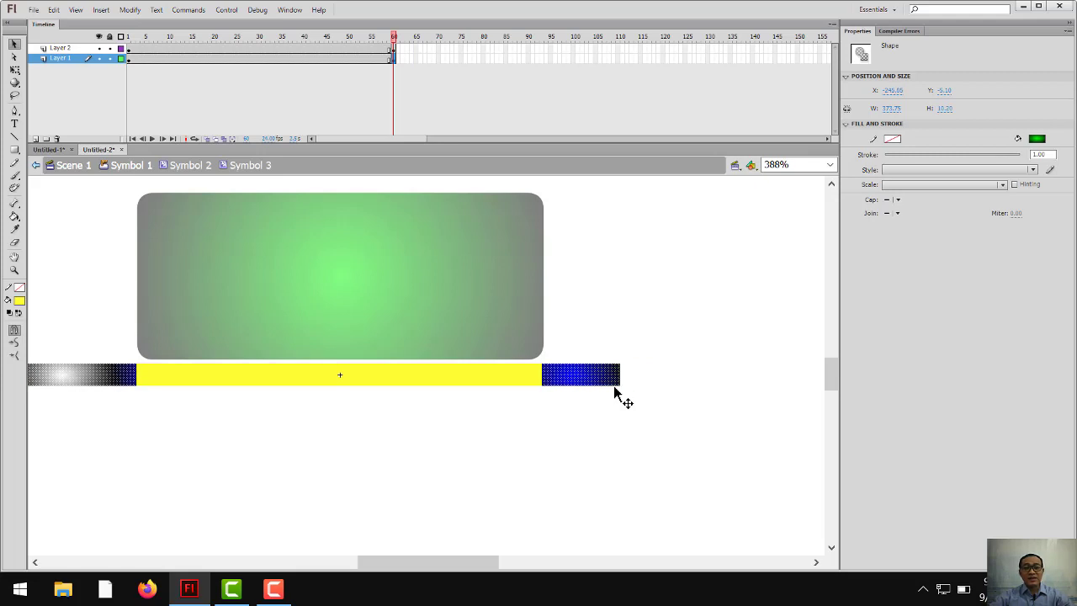
key("Left")
key("Left")
key("Left")
key("Left")
key("Left")
key("Left")
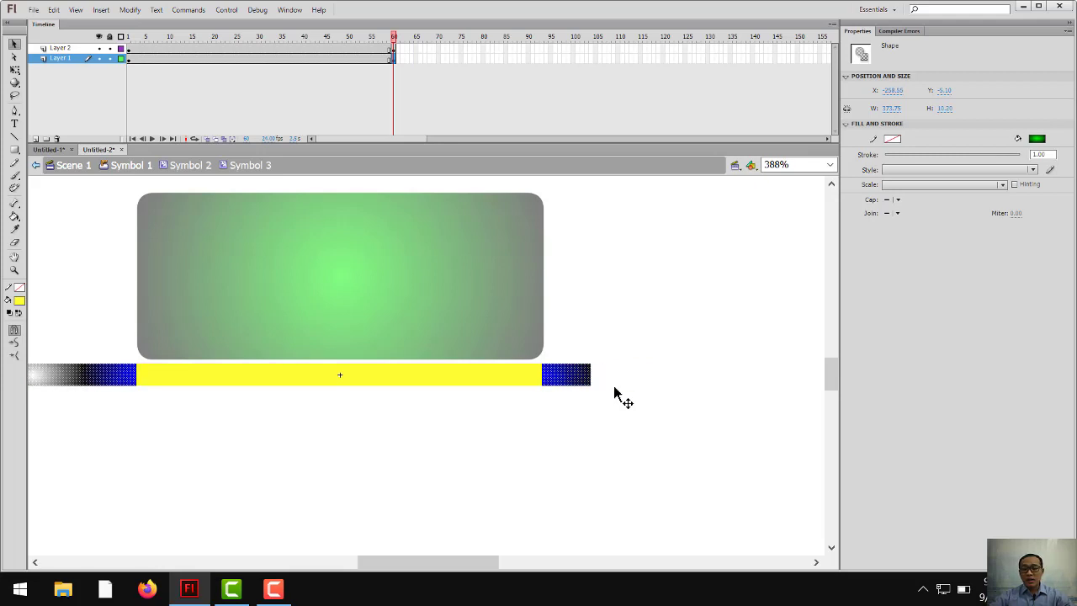
key("Left")
key("Left")
key("Left")
key("Left")
key("Left")
key("Left")
key("Left")
key("Left")
key("Left")
key("Left")
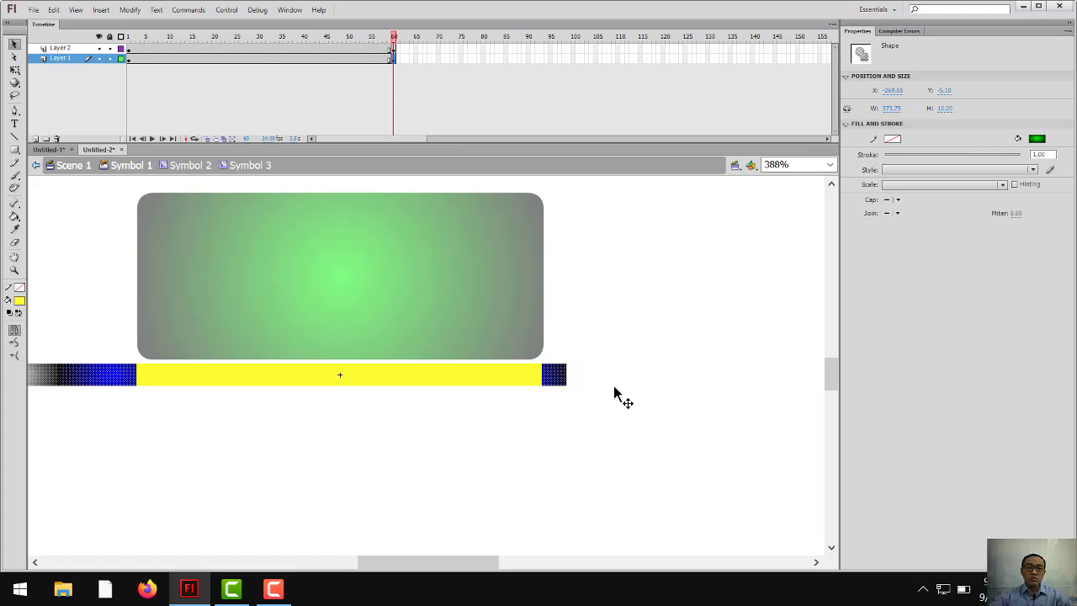
key("Left")
key("Left")
key("Left")
key("Left")
key("Left")
key("Left")
key("Left")
key("Left")
key("Left")
key("Left")
key("Left")
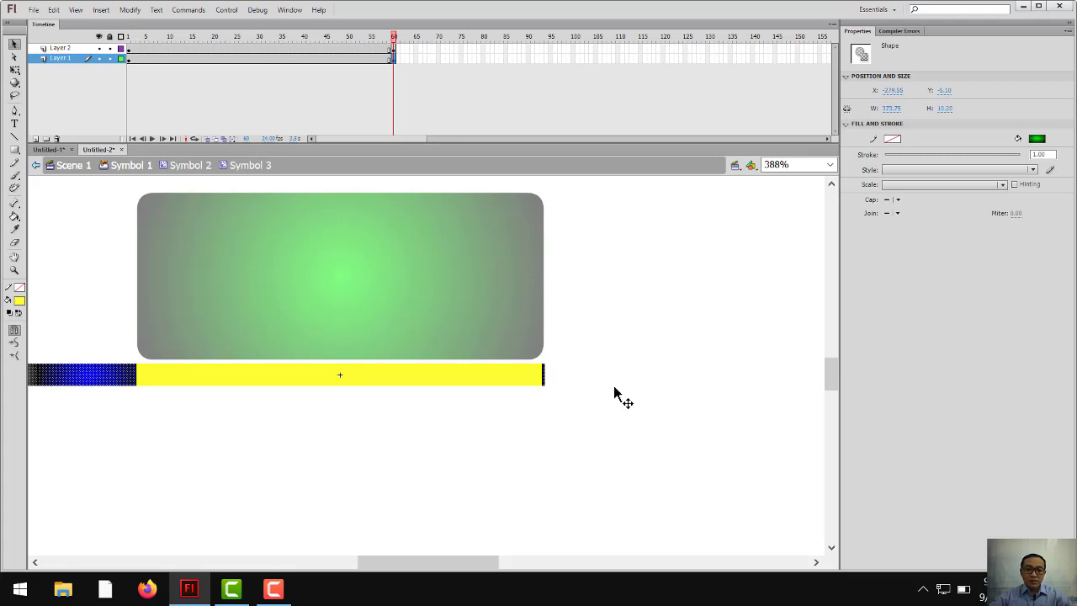
key("Left")
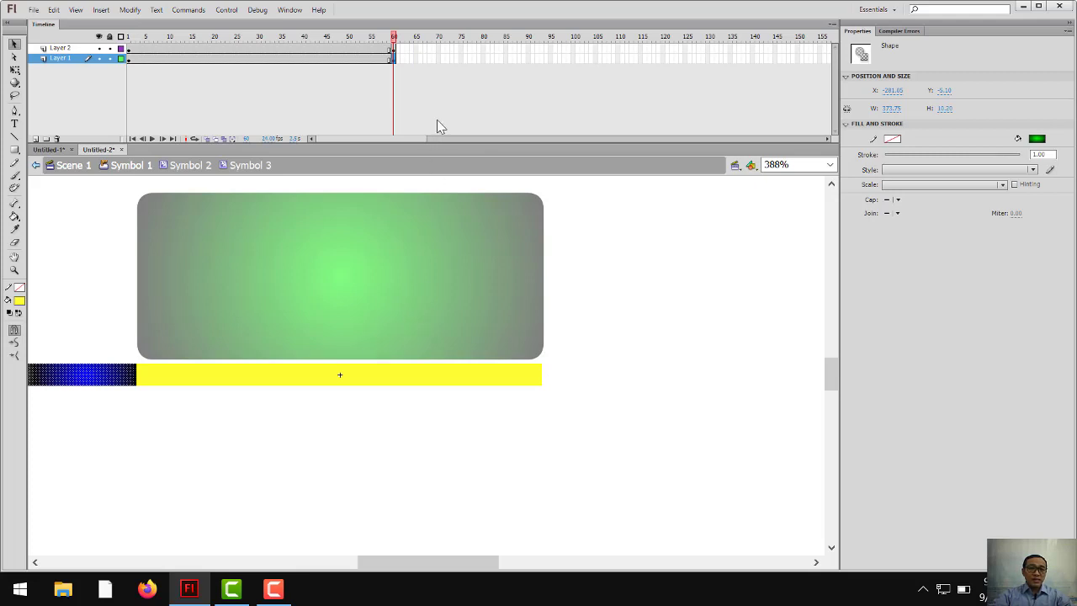
- Create a classic tween on Layer 1 between frames 1 and 60 and scrub through the strip's motion
left_click(131, 40)
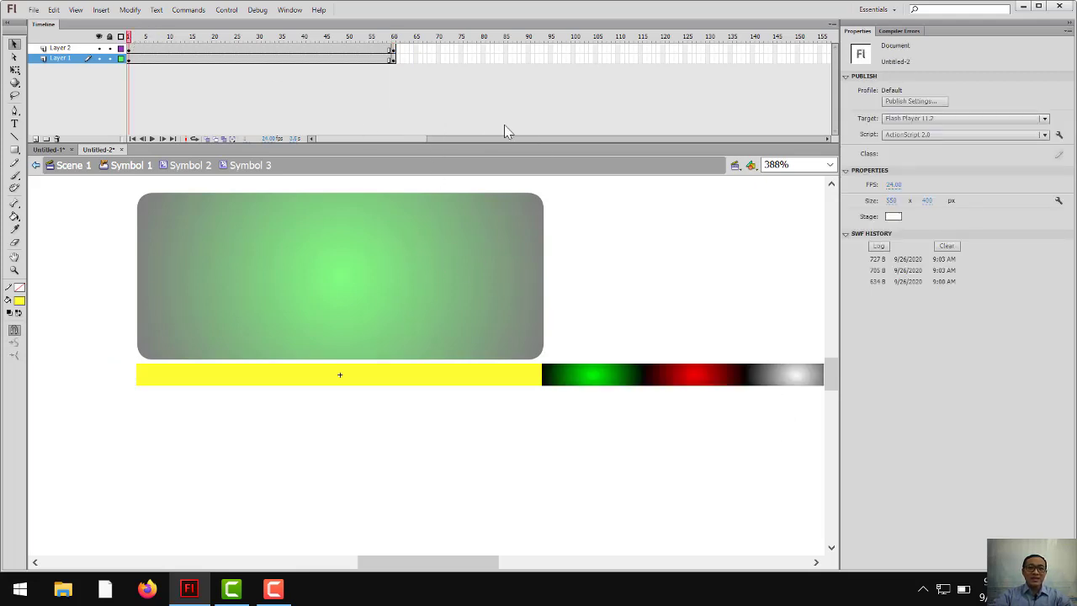
left_click(394, 40)
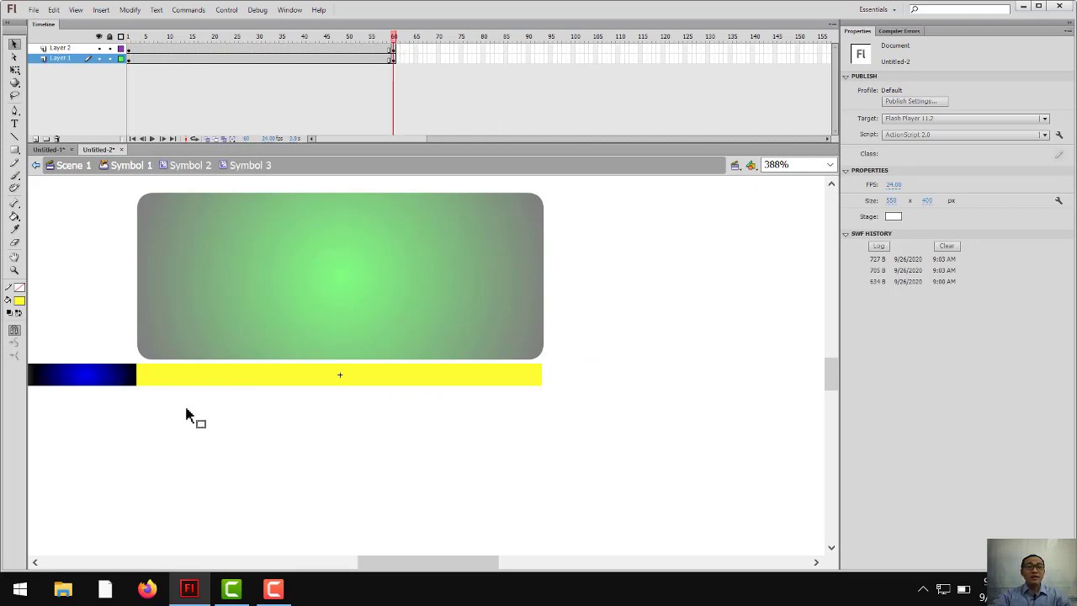
left_click(62, 58)
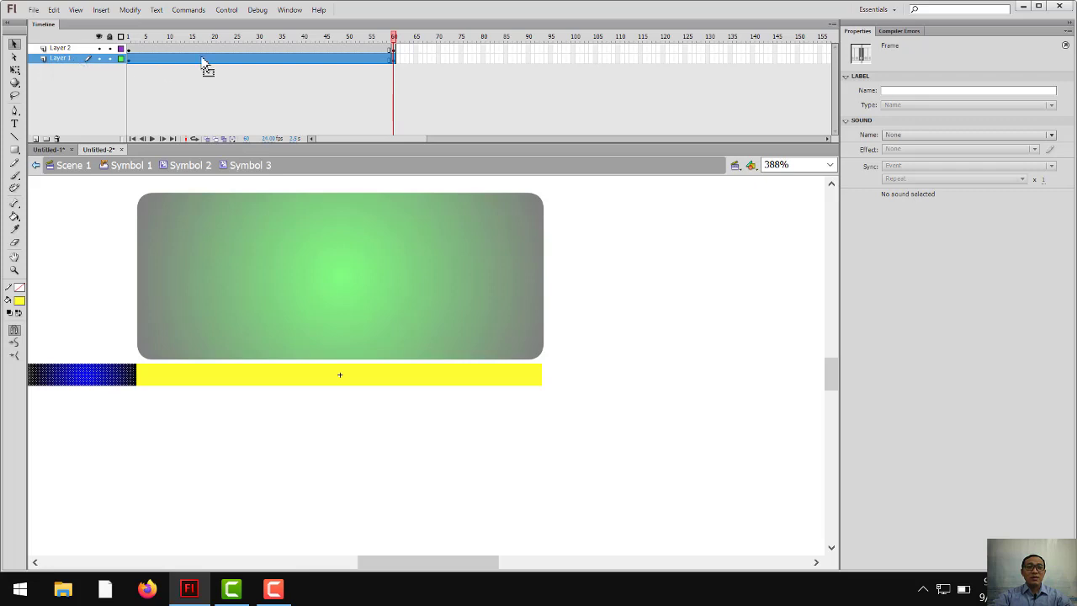
right_click(273, 58)
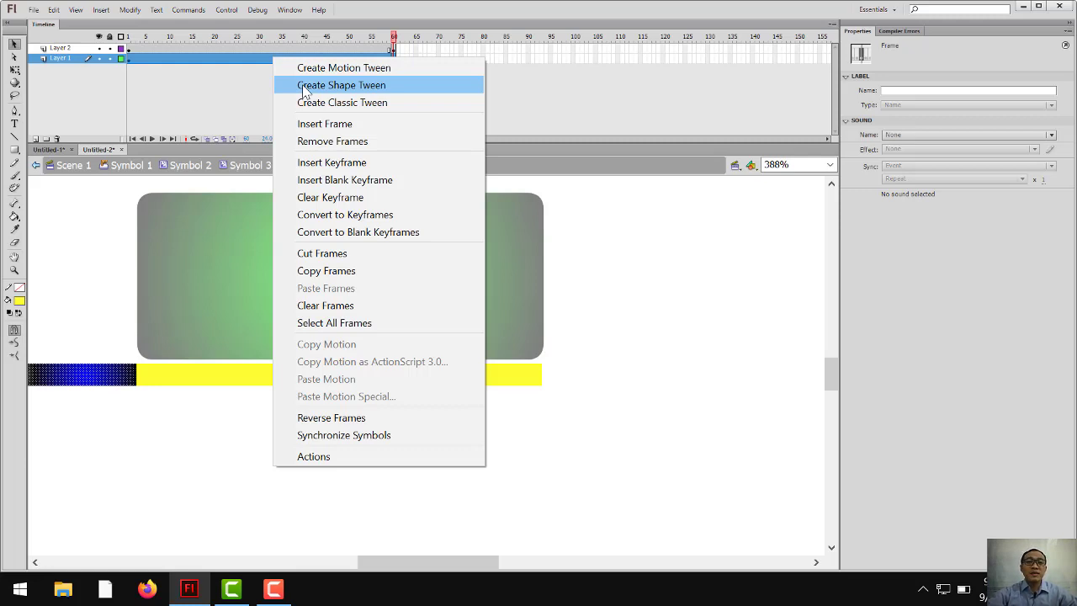
left_click(344, 103)
left_click_drag(393, 37, 214, 49)
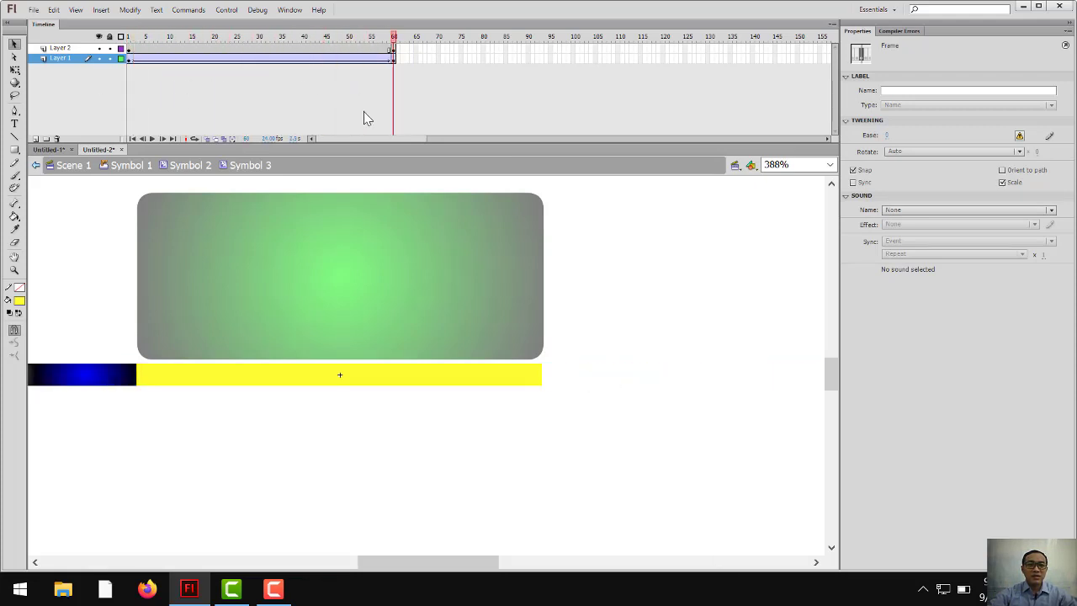
left_click_drag(364, 112, 105, 112)
left_click(306, 344)
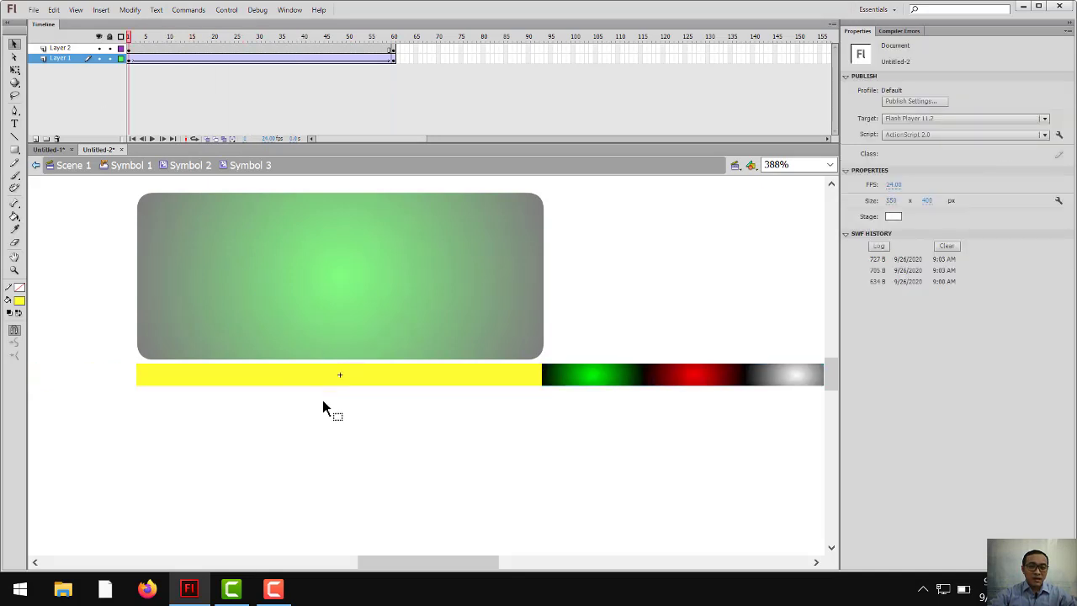
- Turn Layer 2 into a mask for Layer 1, preview the masked strip's animation, and return to frame 1
left_click(63, 50)
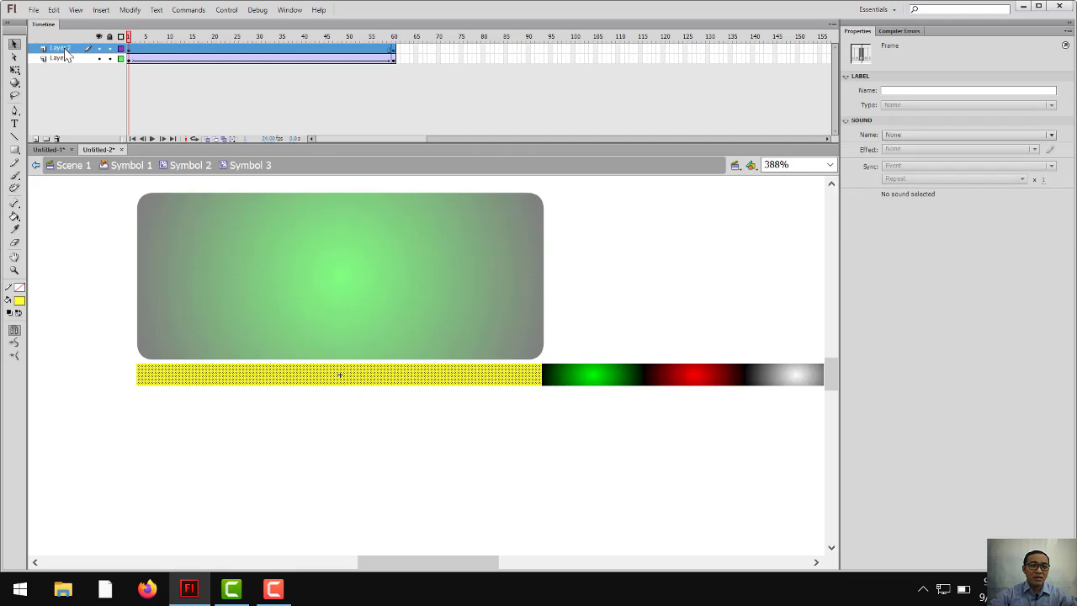
right_click(67, 53)
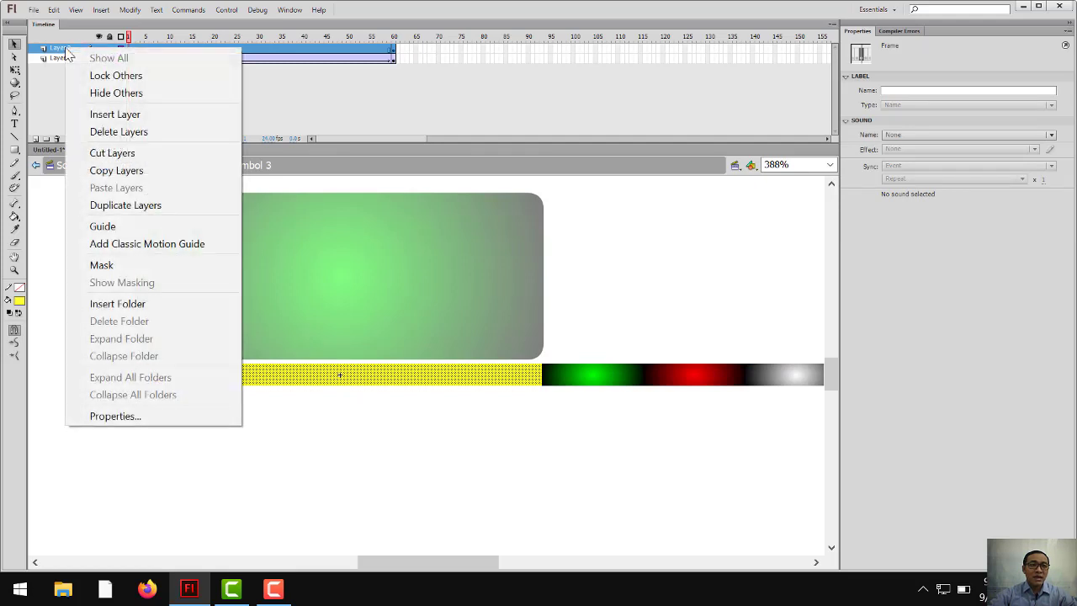
left_click(114, 266)
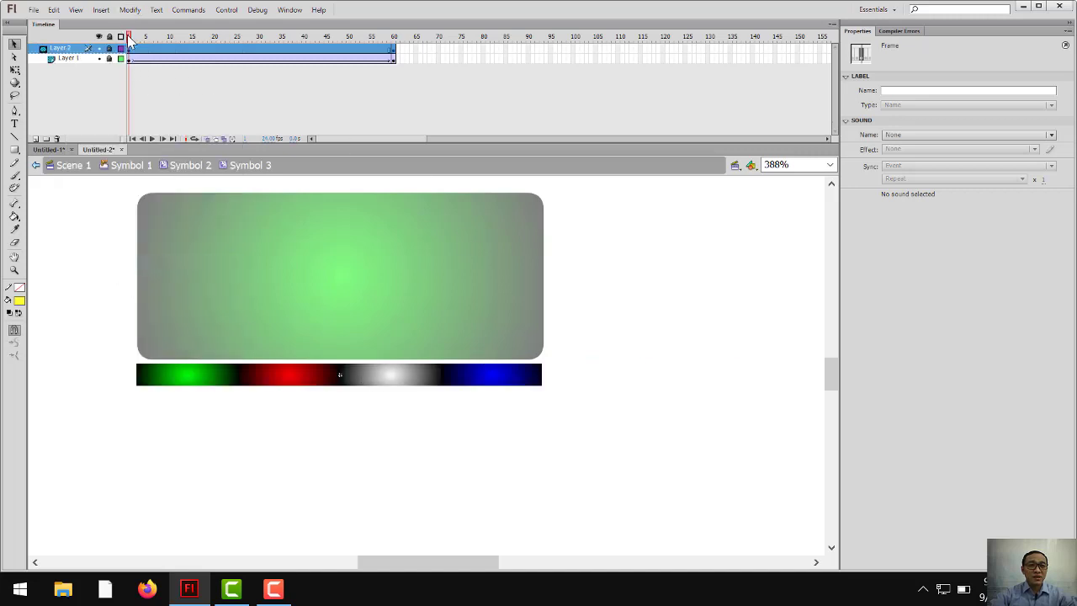
left_click_drag(214, 36, 156, 69)
key("Return")
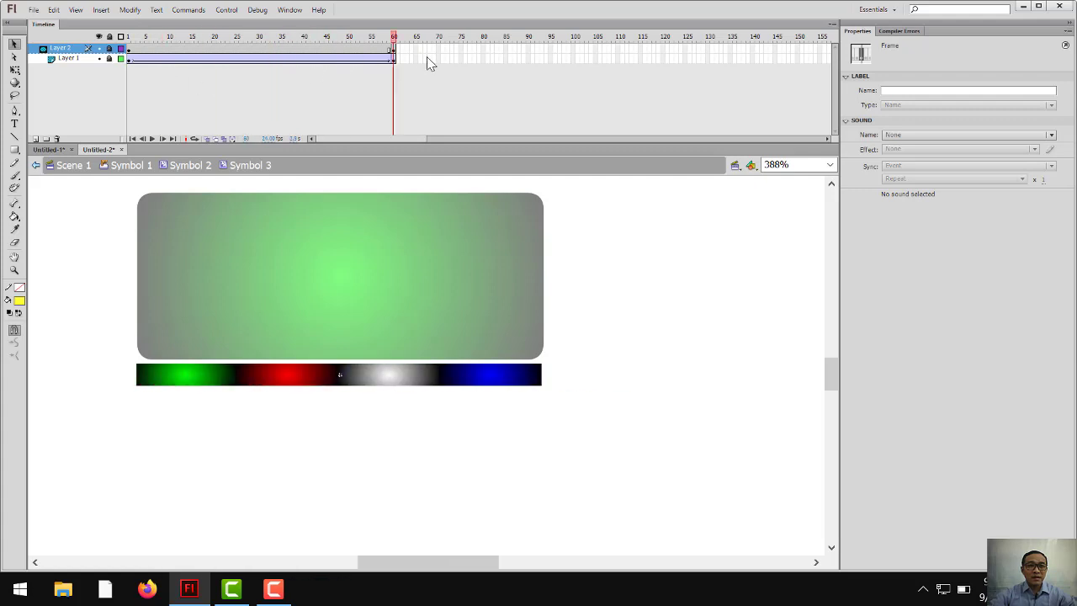
left_click(166, 58)
left_click(132, 138)
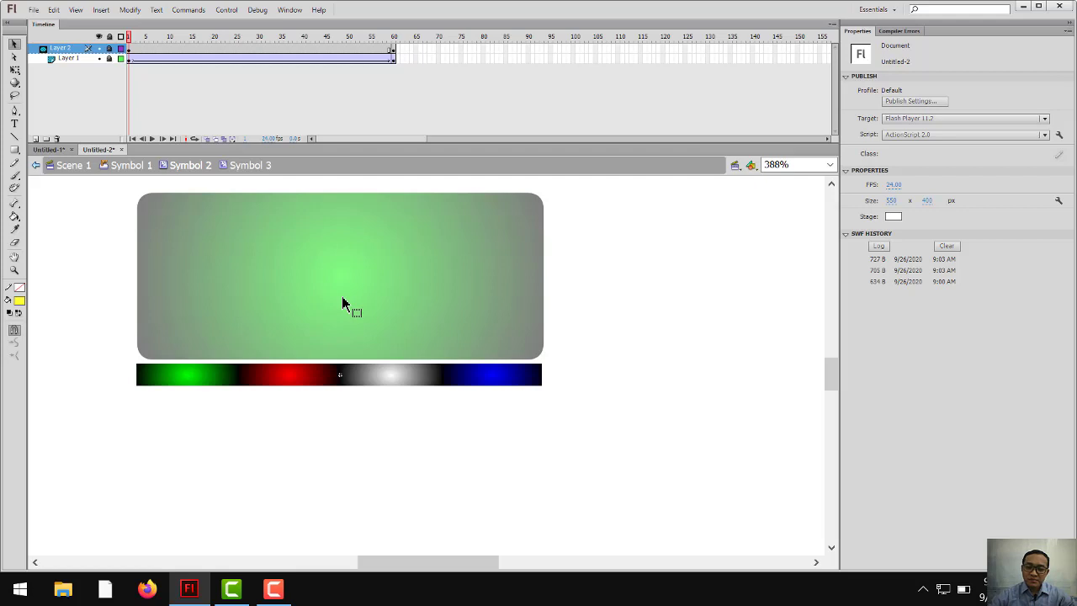
- Test the Untitled-2 movie to examine the button's Over-state color bar, and close the preview
left_click(226, 10)
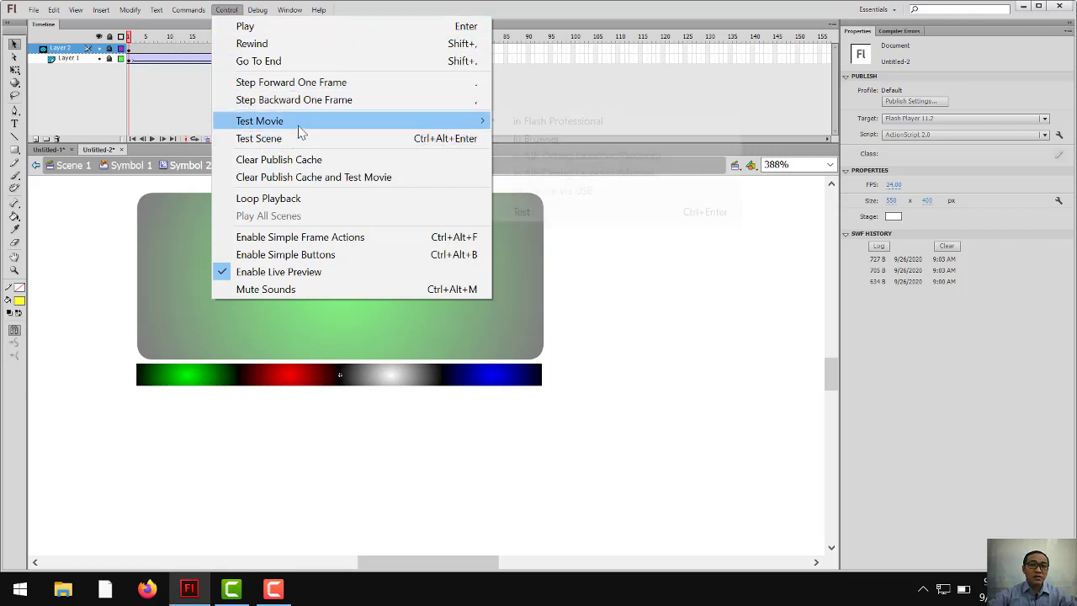
mouse_move(298, 128)
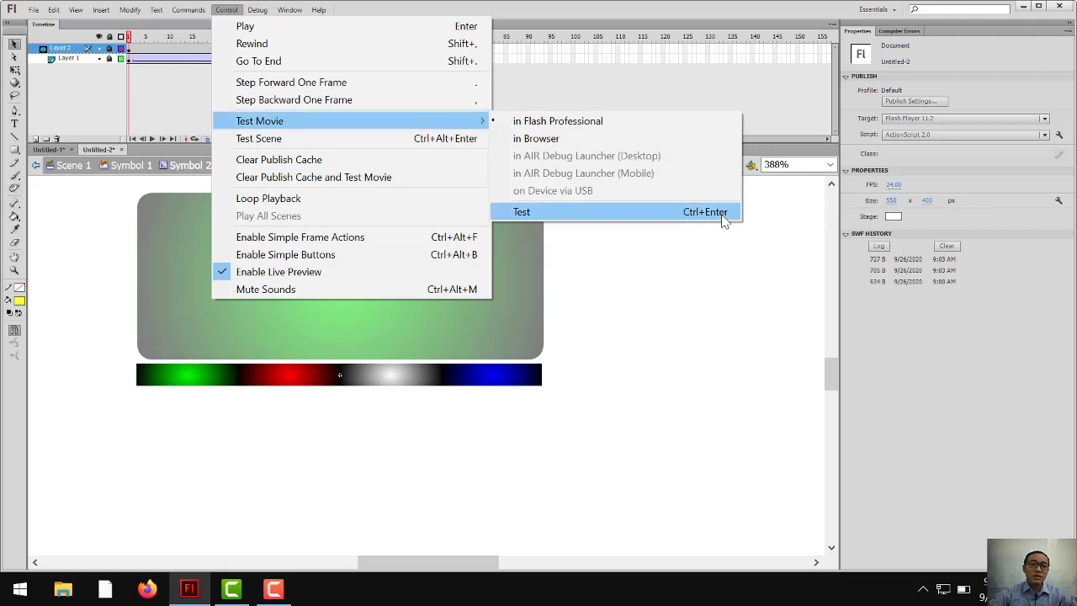
left_click(700, 215)
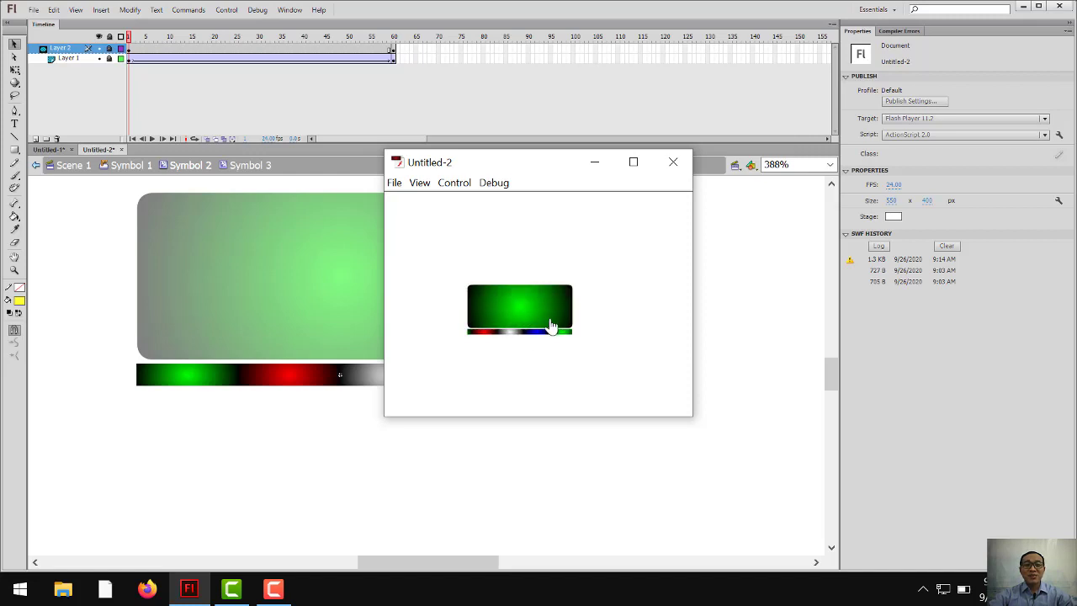
left_click(674, 163)
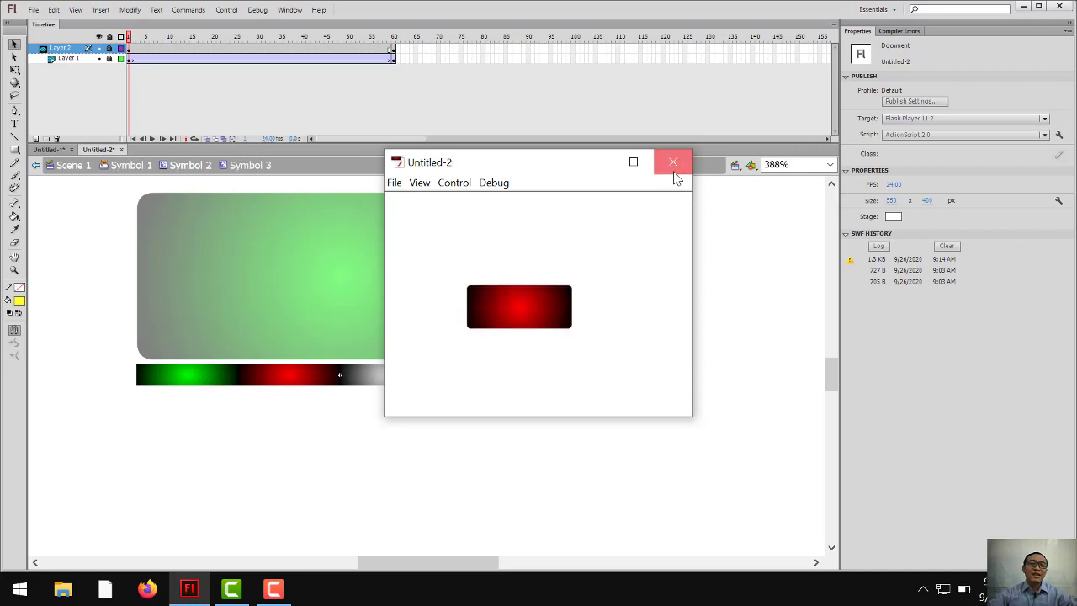
- Leave the nested symbols and return to Scene 1 with the red button
left_click(73, 166)
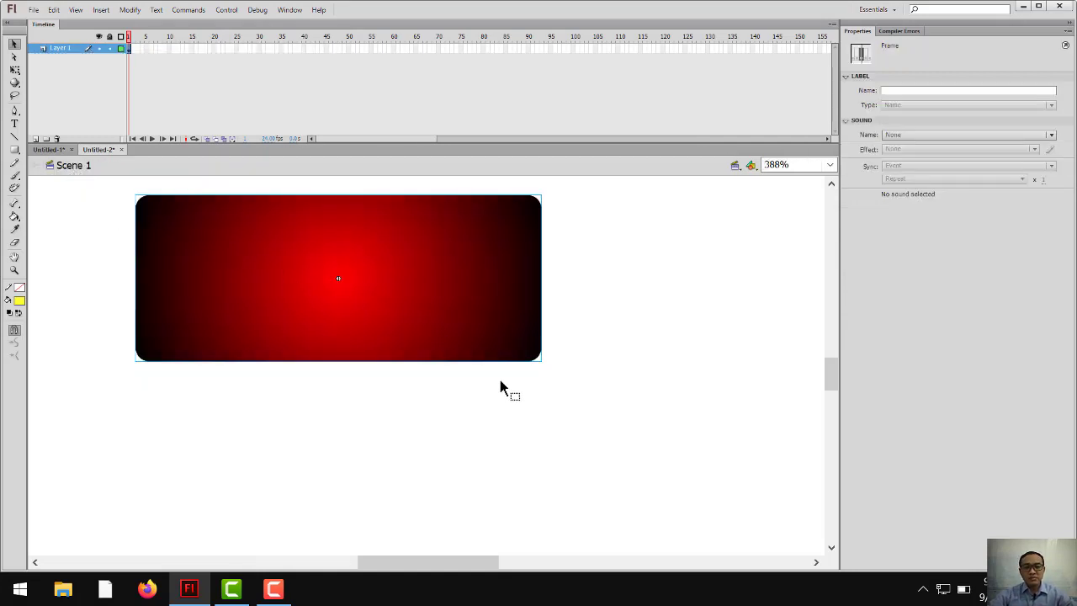
key("ctrl+minus")
key("ctrl+minus")
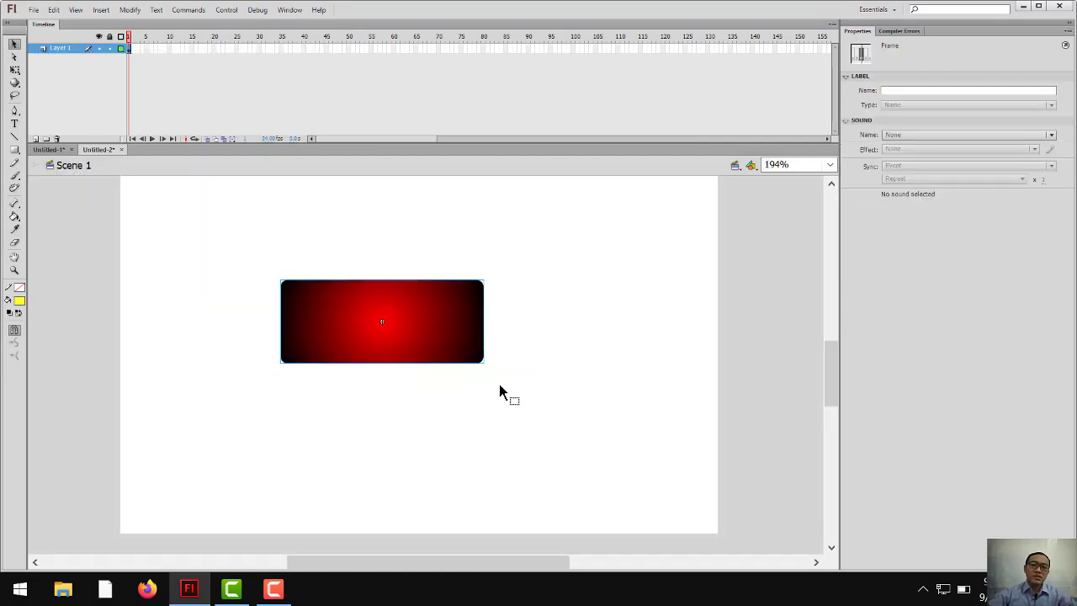
- Duplicate the red button on the stage to make a horizontal row of three buttons
left_click(499, 383)
left_click_drag(320, 289, 522, 396)
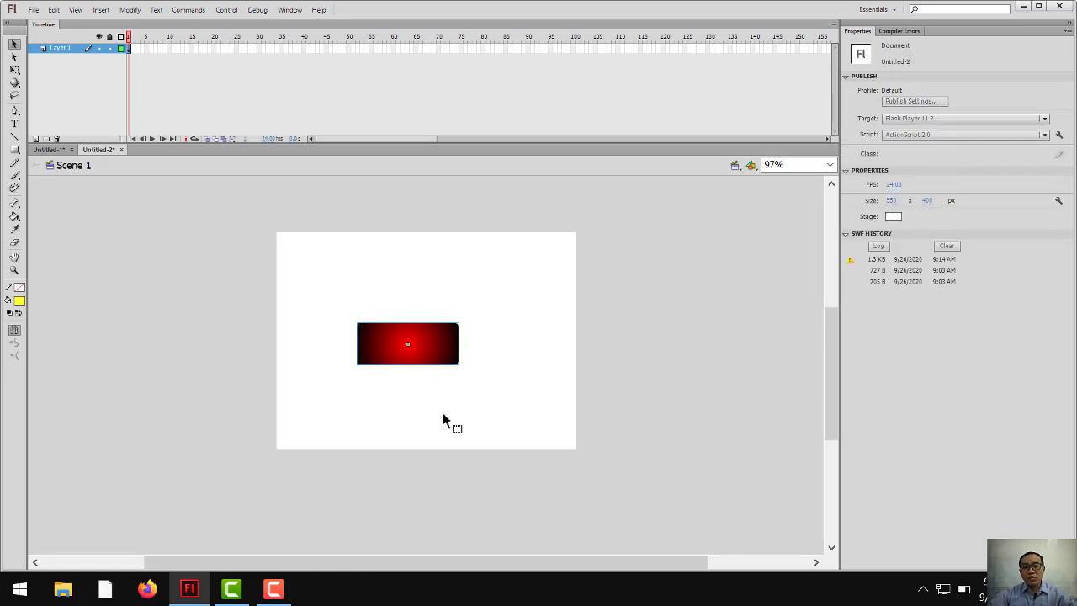
left_click_drag(337, 284, 466, 386)
left_click_drag(420, 346, 568, 370)
- Scale the three-button row down to about 530 px wide and shift it to fit within the stage
left_click_drag(623, 396, 253, 303)
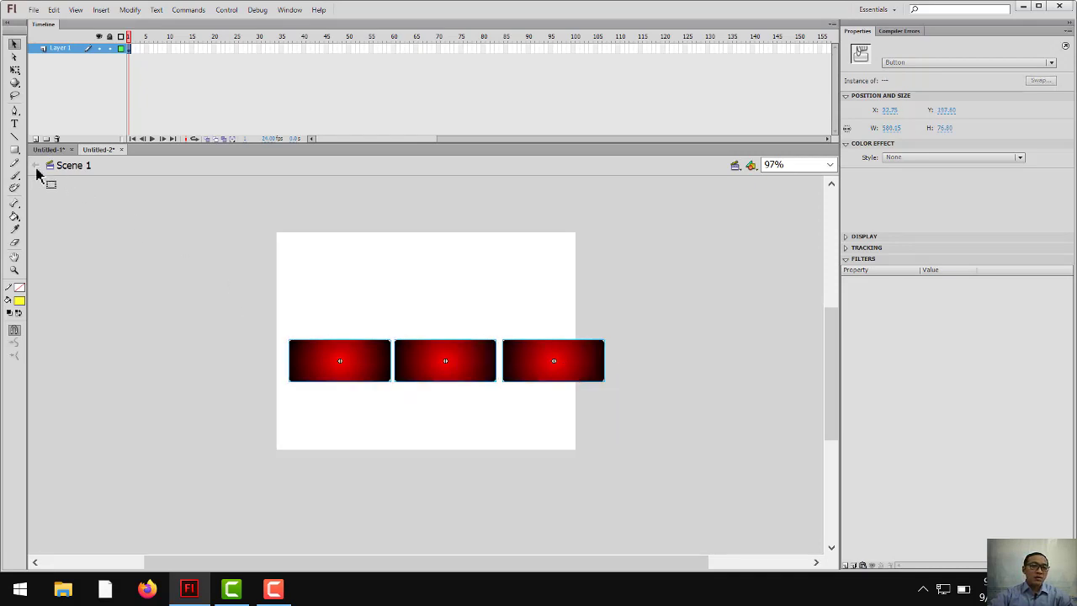
left_click_drag(660, 401, 254, 281)
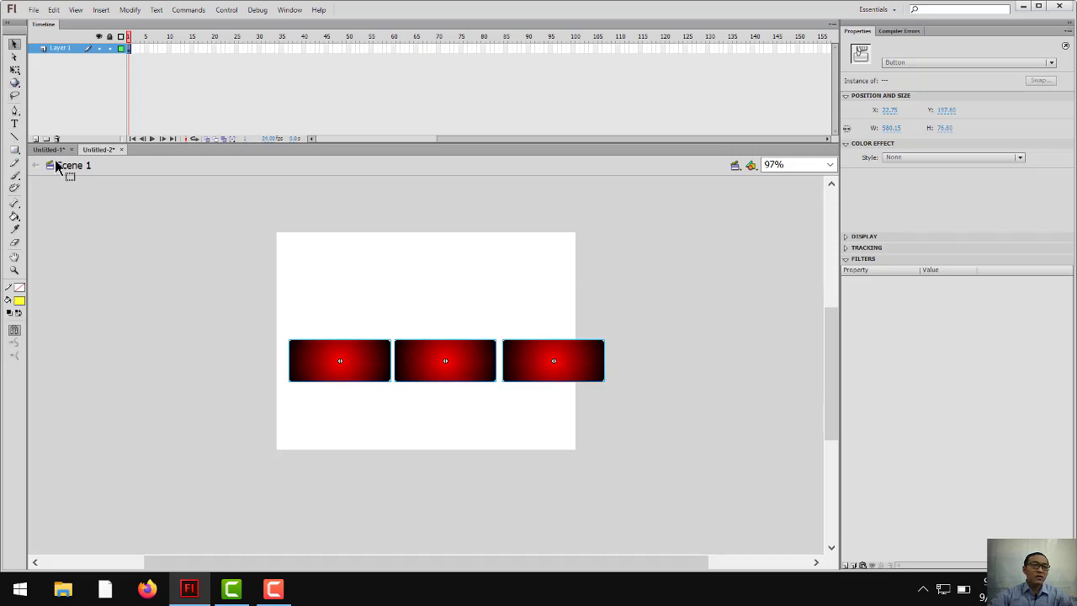
left_click(14, 69)
left_click_drag(604, 381, 546, 379)
key("Right")
key("Right")
key("Right")
key("Right")
key("Right")
key("Right")
key("Right")
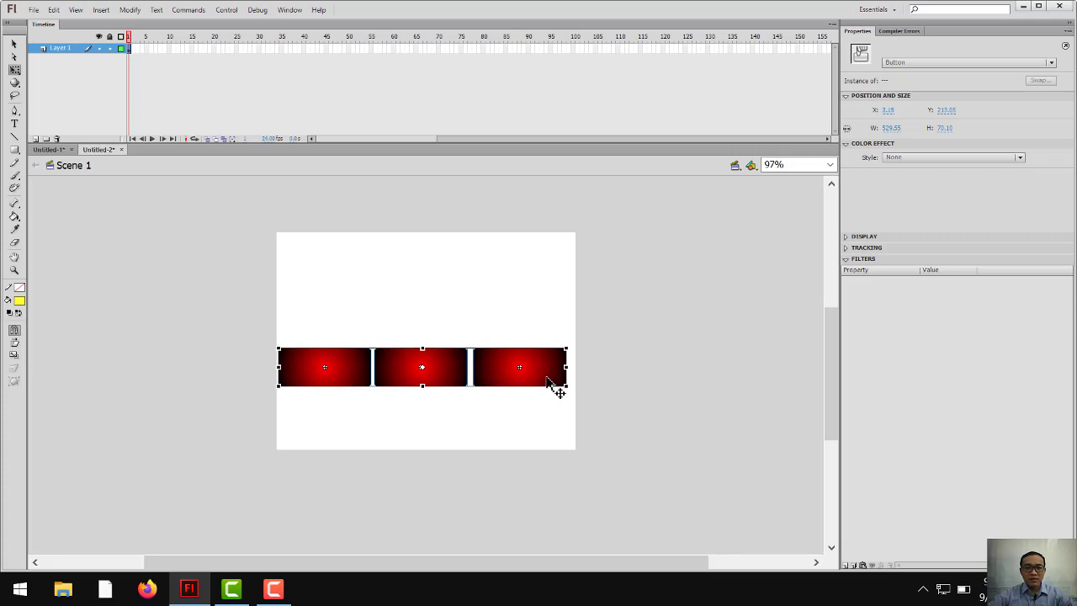
left_click(620, 376)
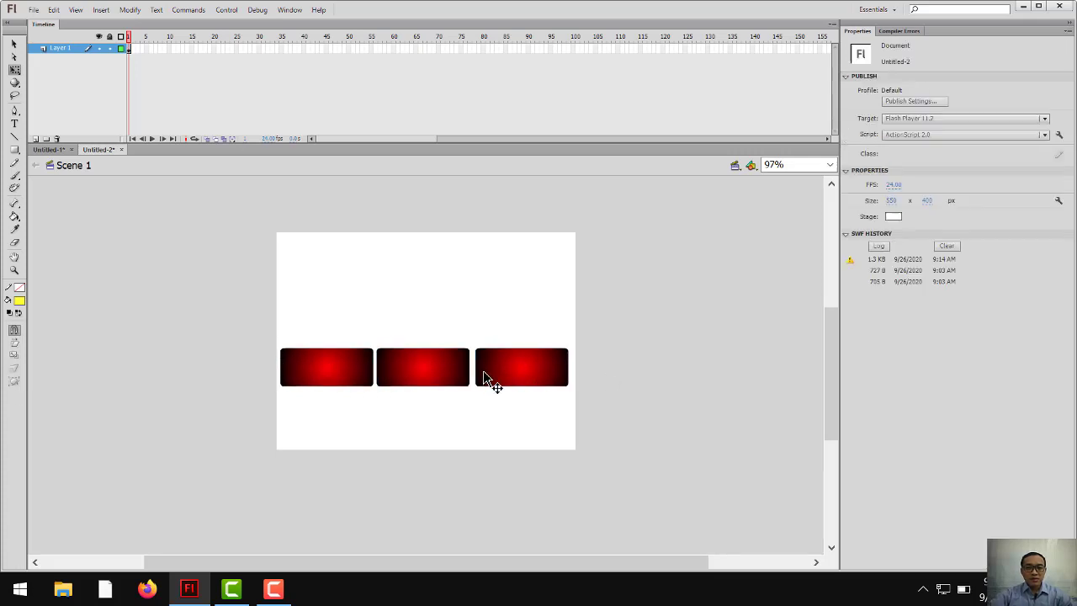
- Nudge the third button slightly left to even the gaps, and adjust the whole row's position on the stage
left_click(553, 362)
key("Left")
key("Left")
key("Left")
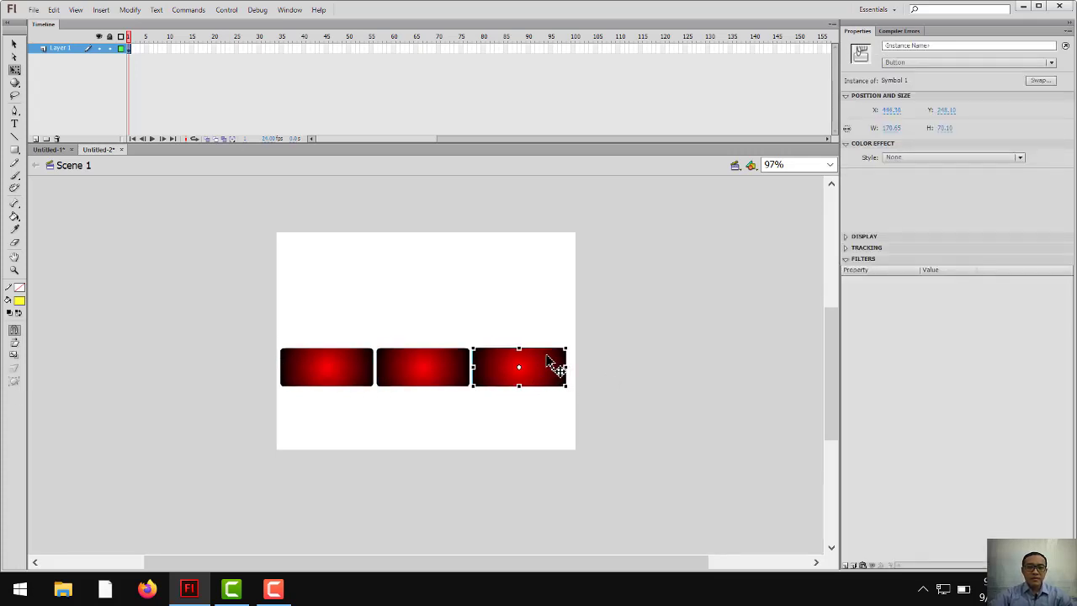
left_click_drag(580, 438, 135, 285)
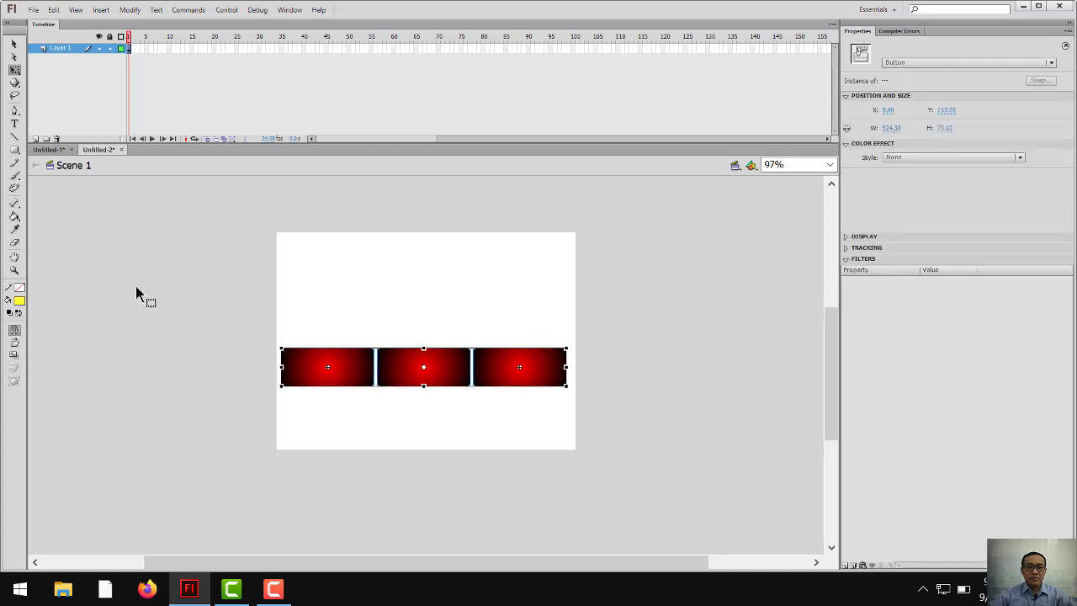
left_click(533, 297)
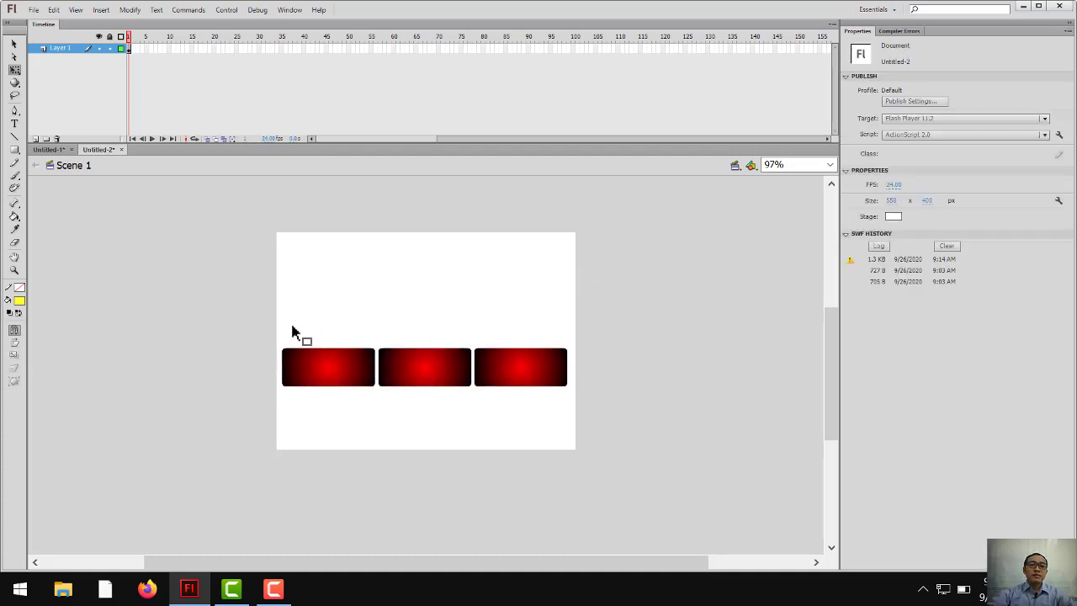
left_click_drag(278, 323, 646, 416)
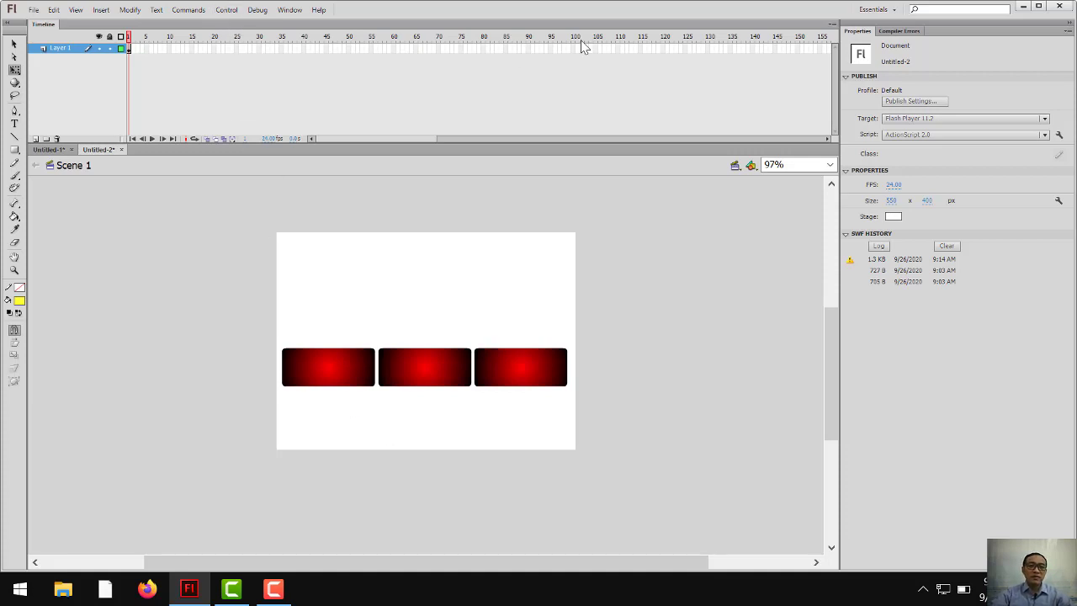
- Test the Untitled-2 movie to examine the Over and Down states of the three buttons, and close the preview
left_click(226, 9)
mouse_move(342, 126)
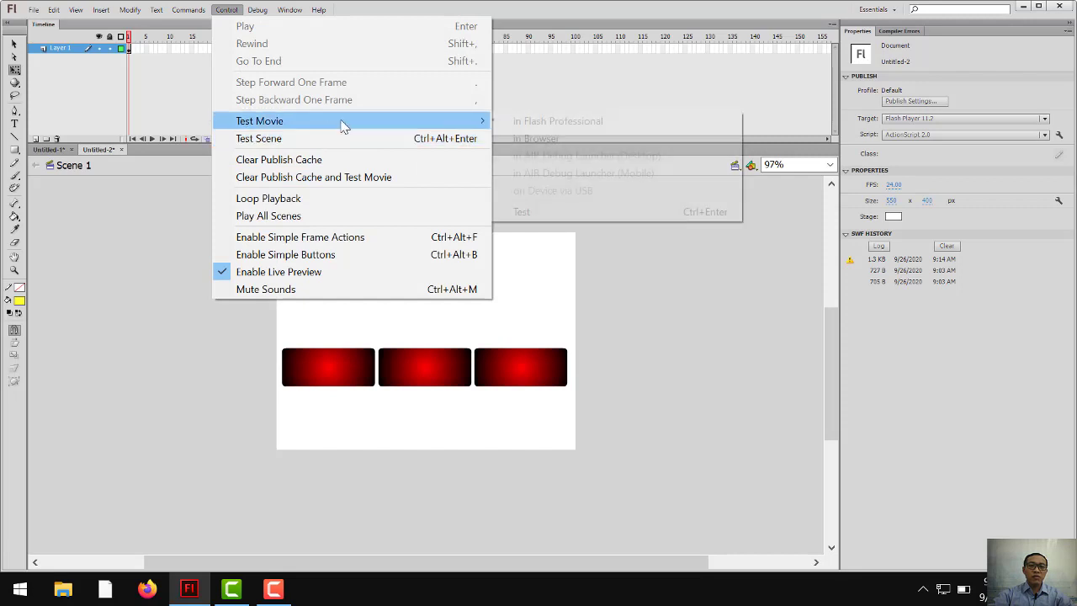
left_click(577, 210)
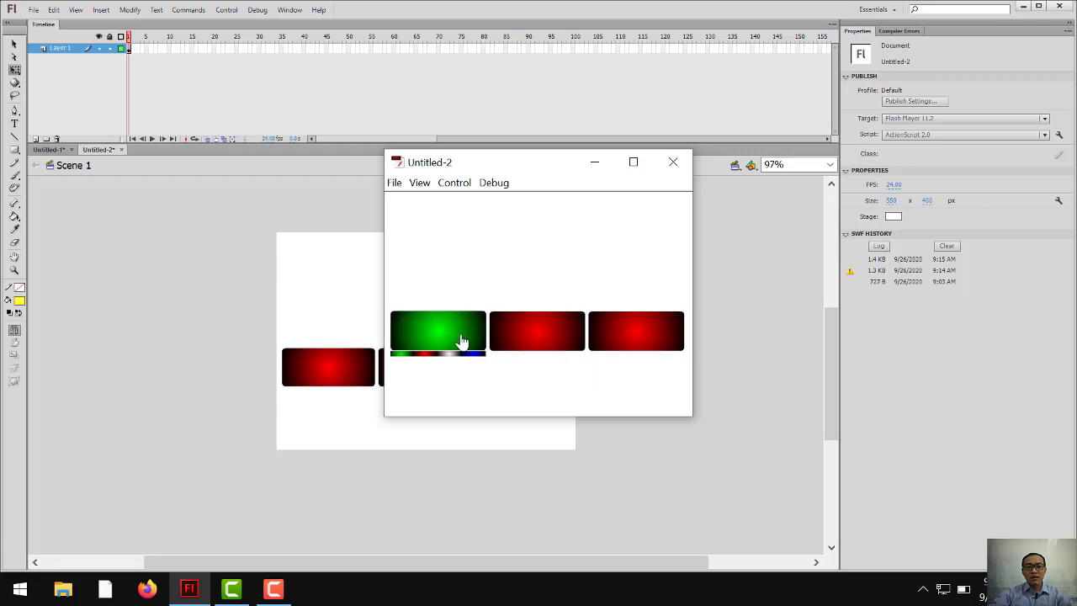
left_click(428, 331)
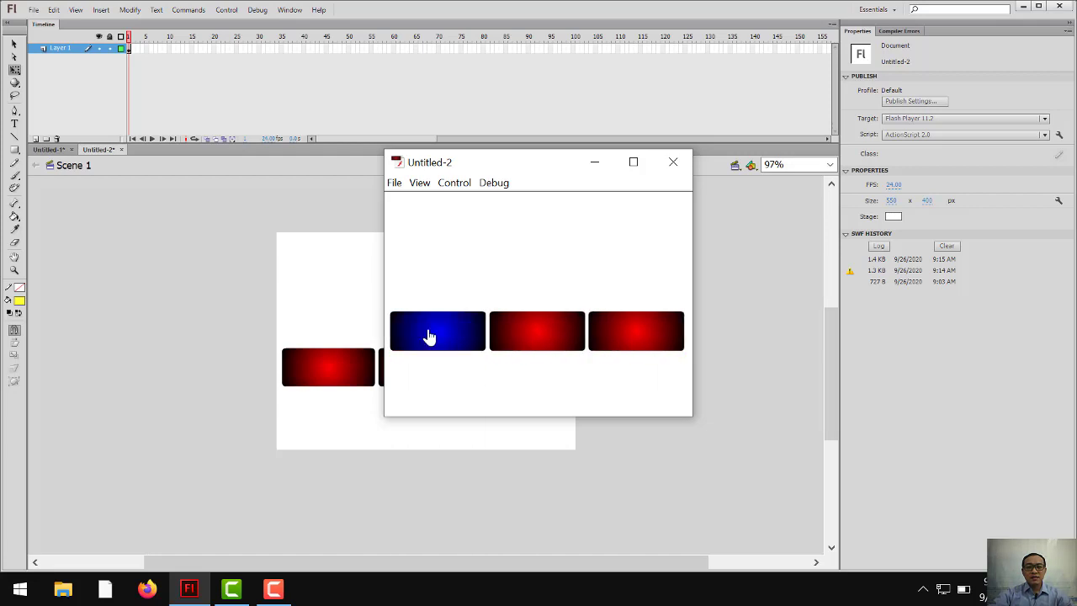
left_click(499, 331)
left_click(620, 337)
left_click(621, 336)
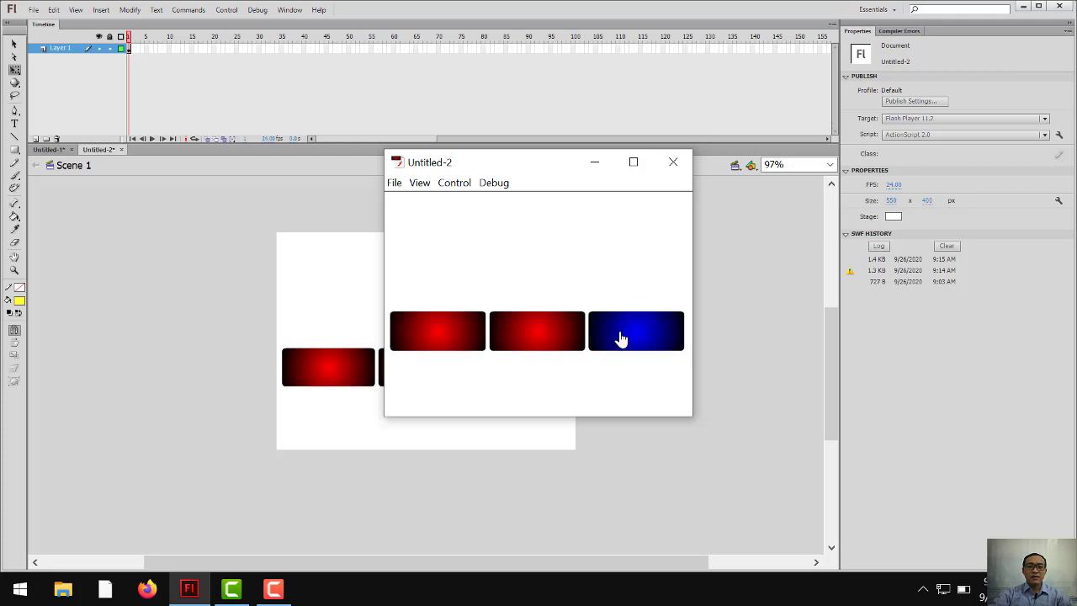
left_click(580, 336)
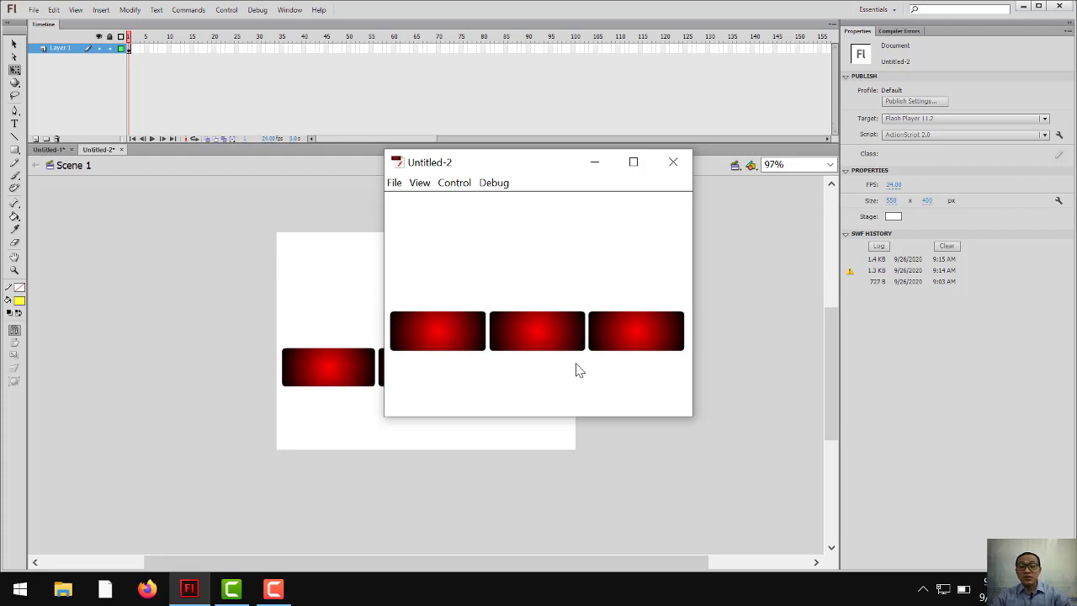
left_click(681, 164)
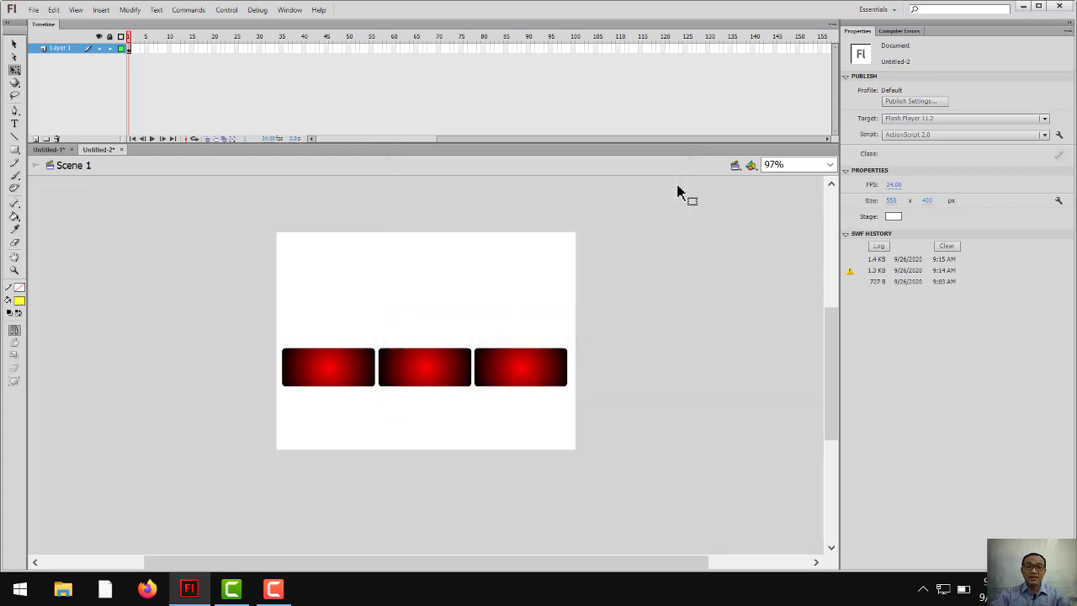